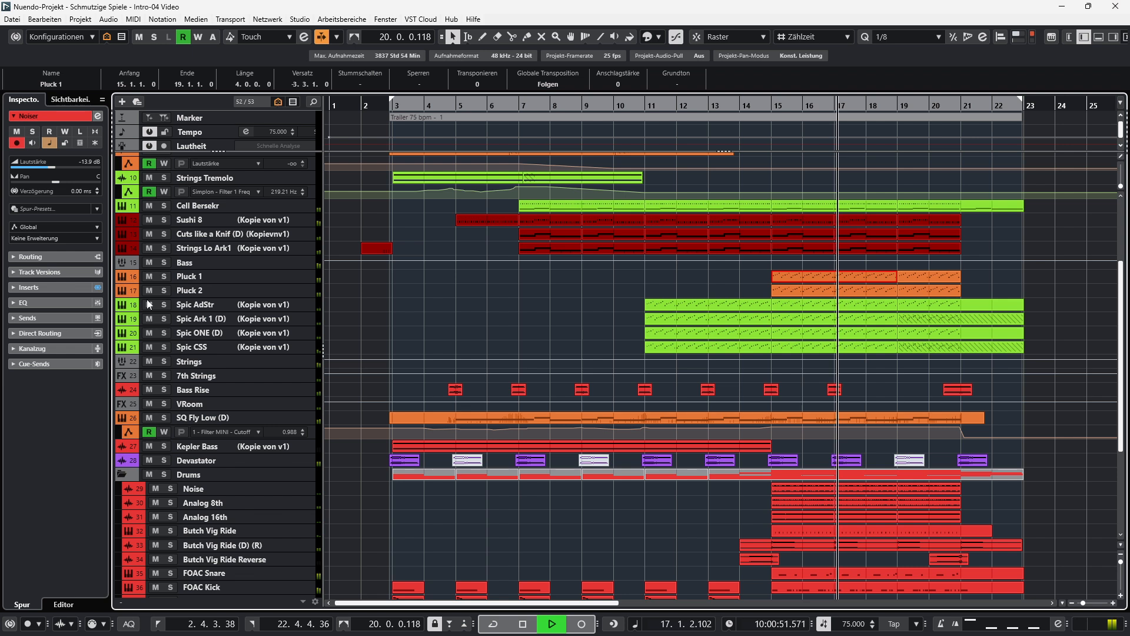
Inspect the Pluck 1 track's Spire synth and the notes of the Cuts like a Knif (D) part at bar 19.
click(193, 278)
click(310, 288)
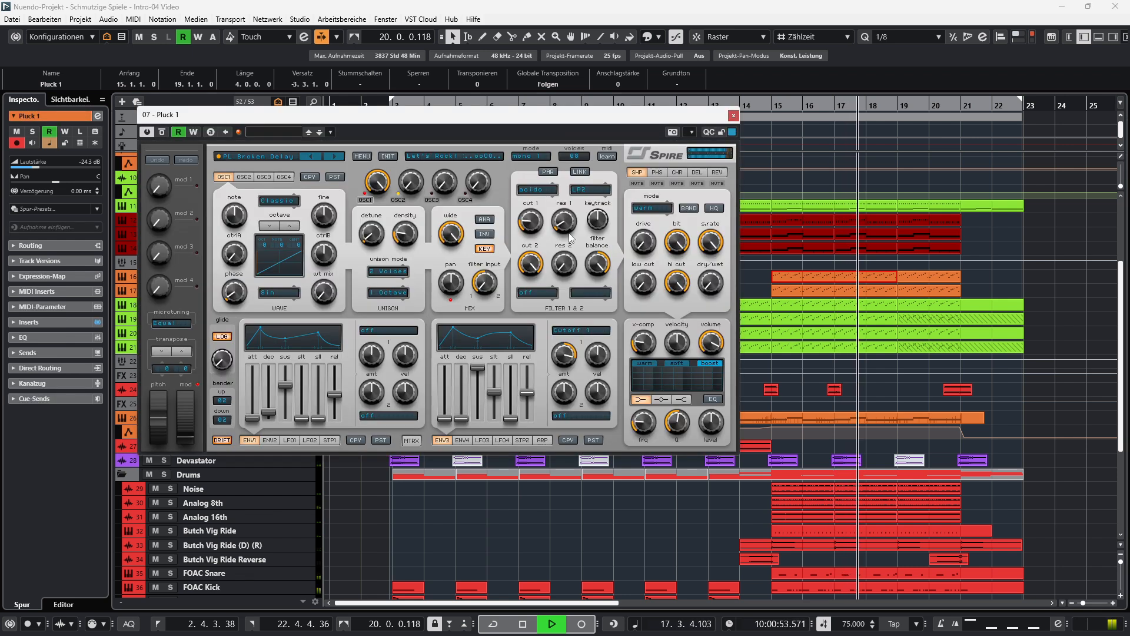
click(734, 115)
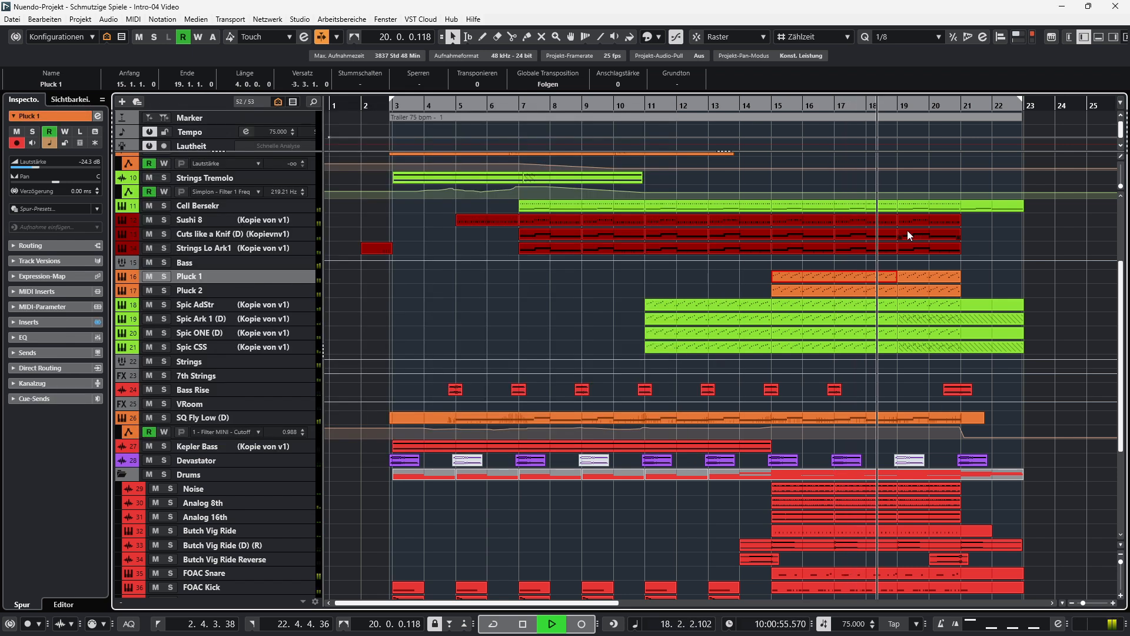
double_click(907, 230)
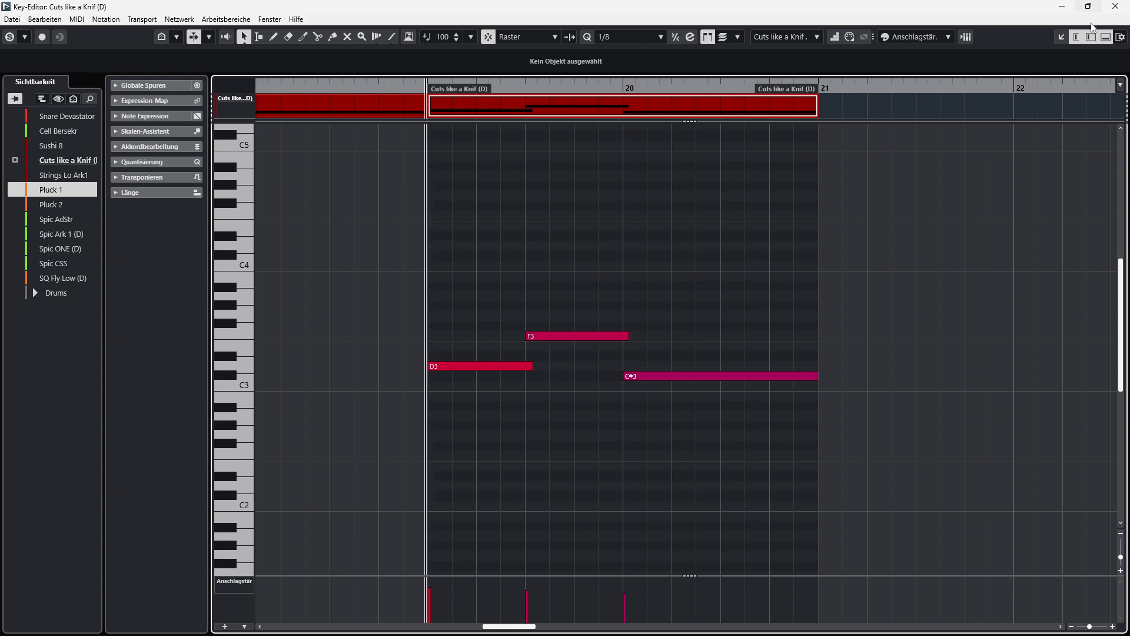
click(1115, 7)
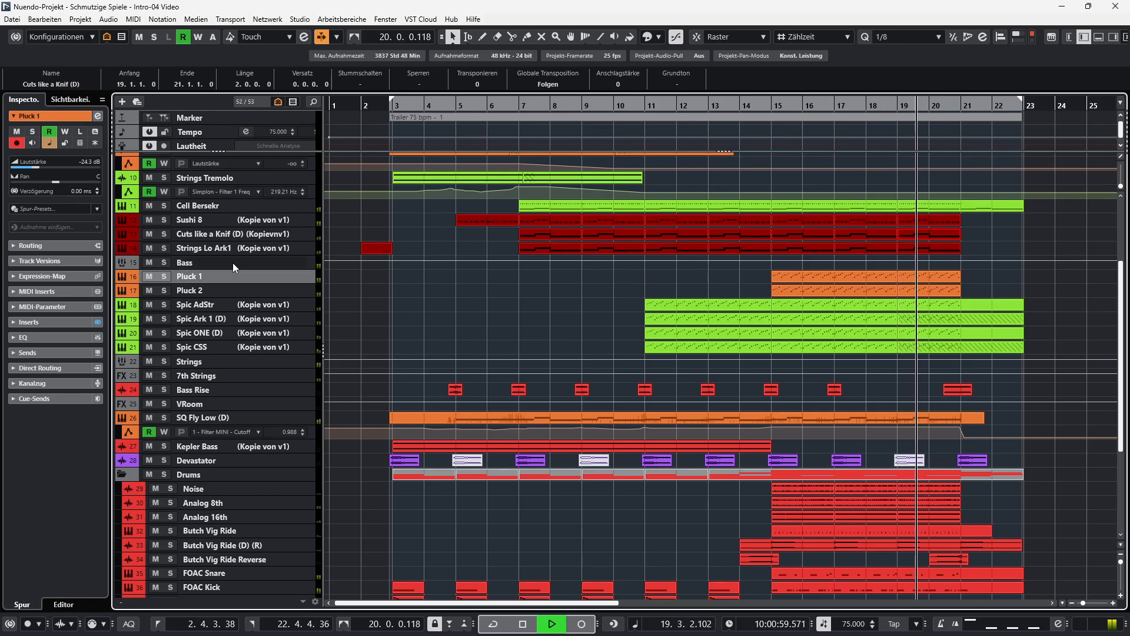
Show the insert effects of the Strings Lo Ark1 track and stop playback.
click(228, 248)
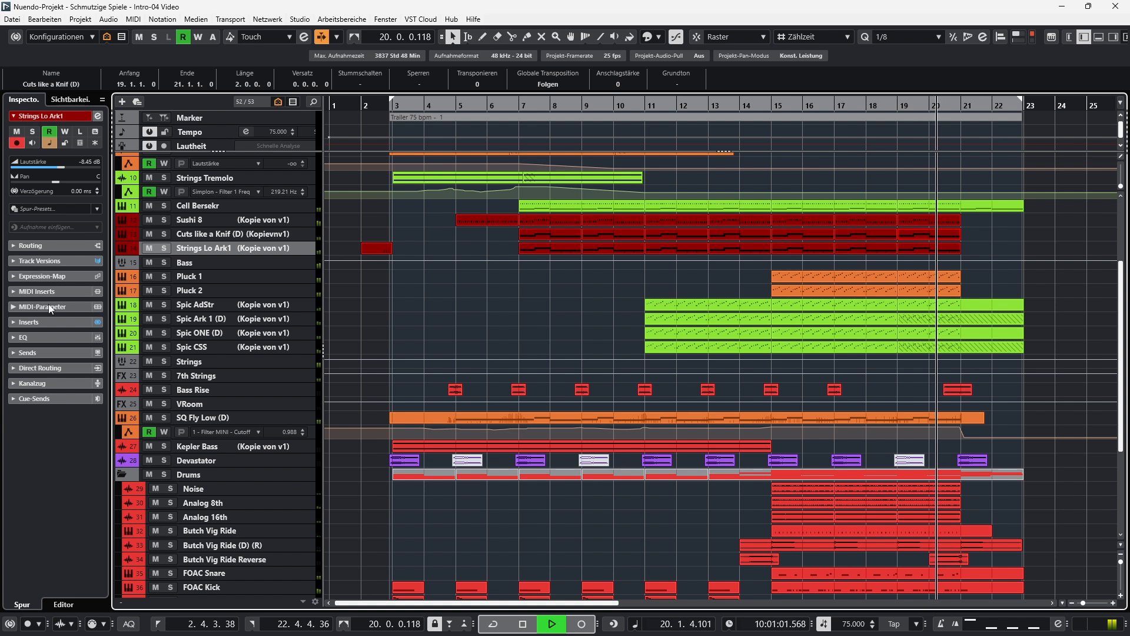
click(39, 323)
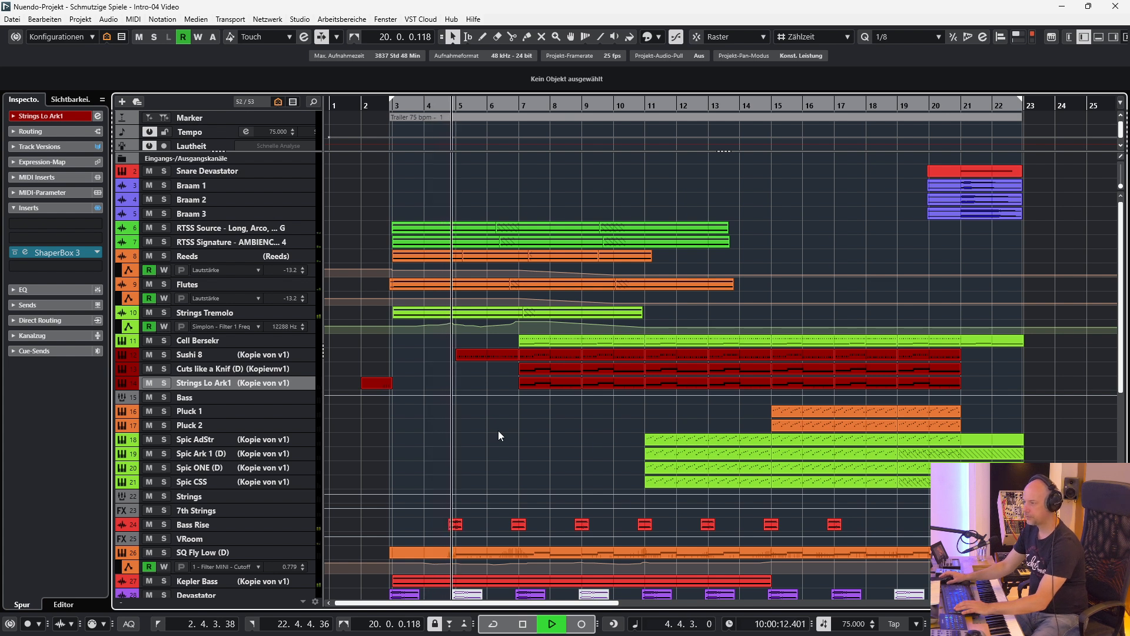
key(space)
Listen to the tracks from RTSS Source through Strings Tremolo soloed together, and clear all solos.
click(245, 230)
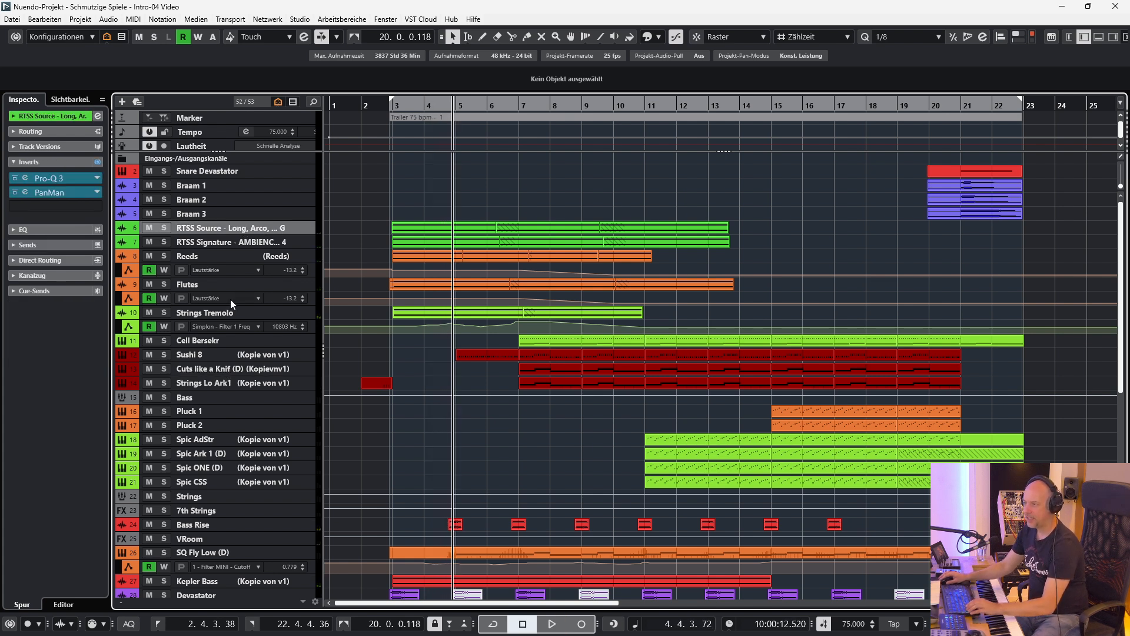
shift+click(213, 314)
key(s)
key(space)
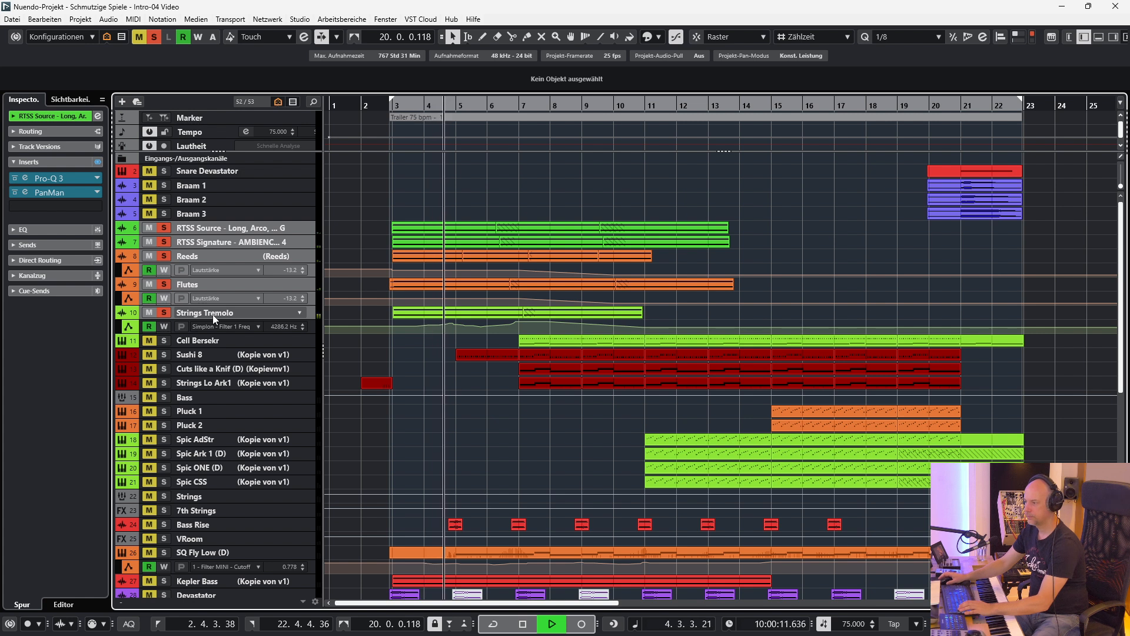
key(space)
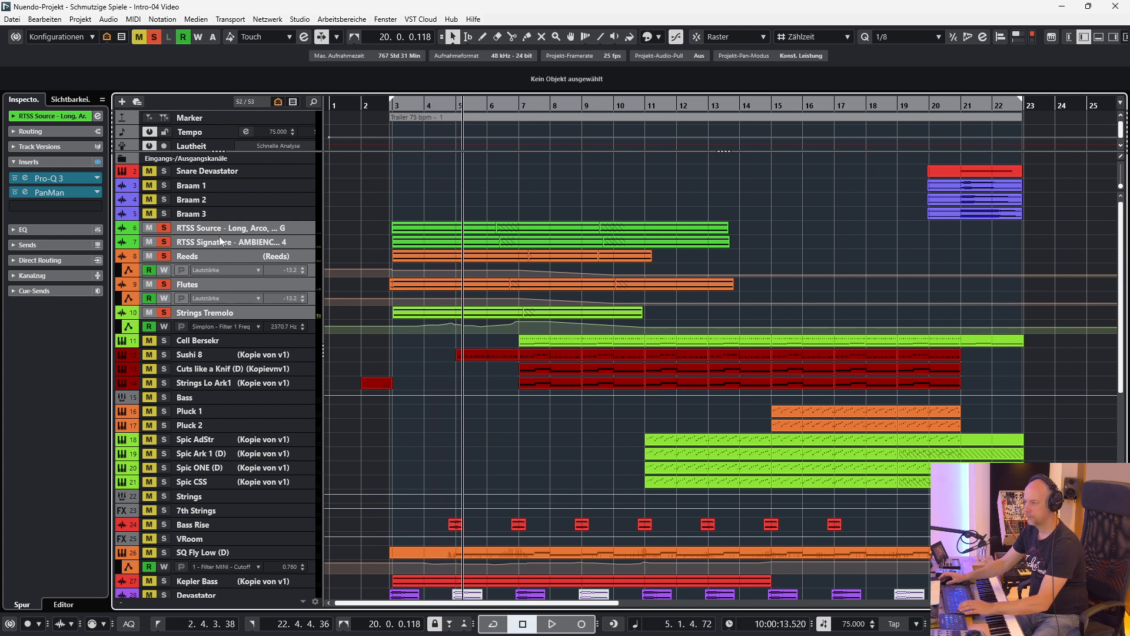
click(153, 37)
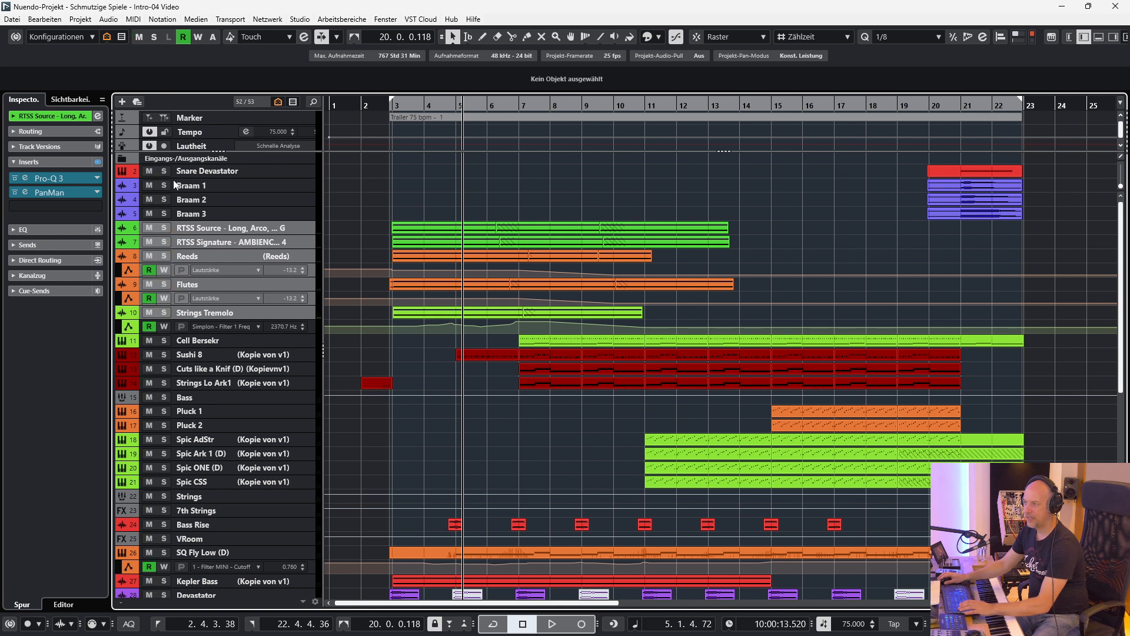
Solo only the RTSS Source track and play it from the left locator.
click(243, 212)
click(248, 229)
key(s)
key(KP_1)
key(space)
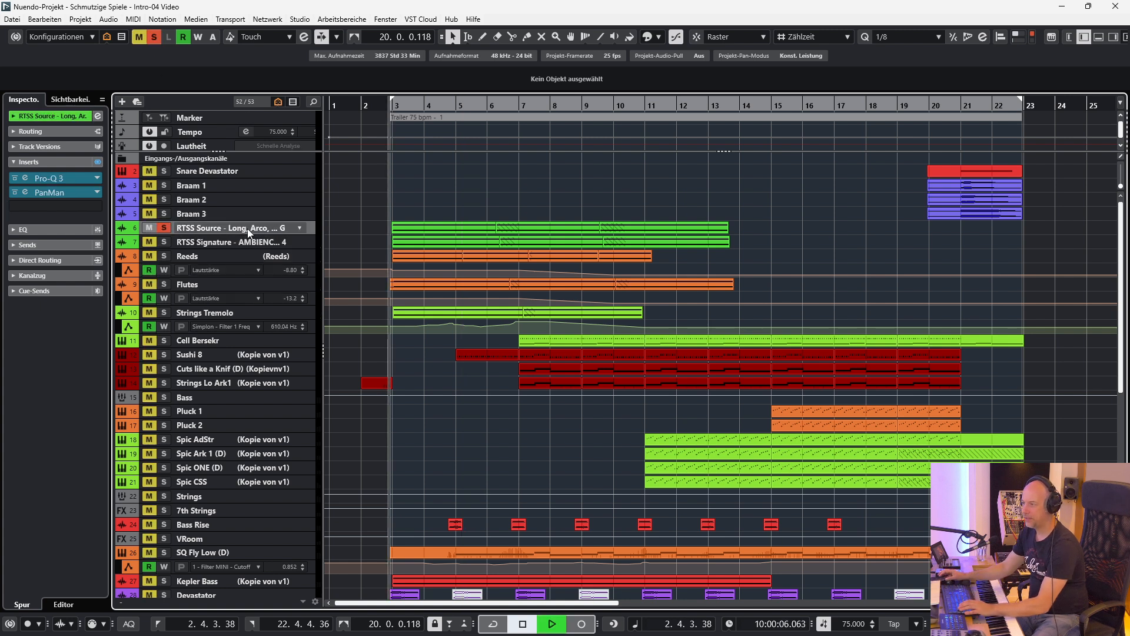
Open the Pro-Q 3 insert of RTSS Source and compare the sound with the EQ bypassed and active.
click(24, 178)
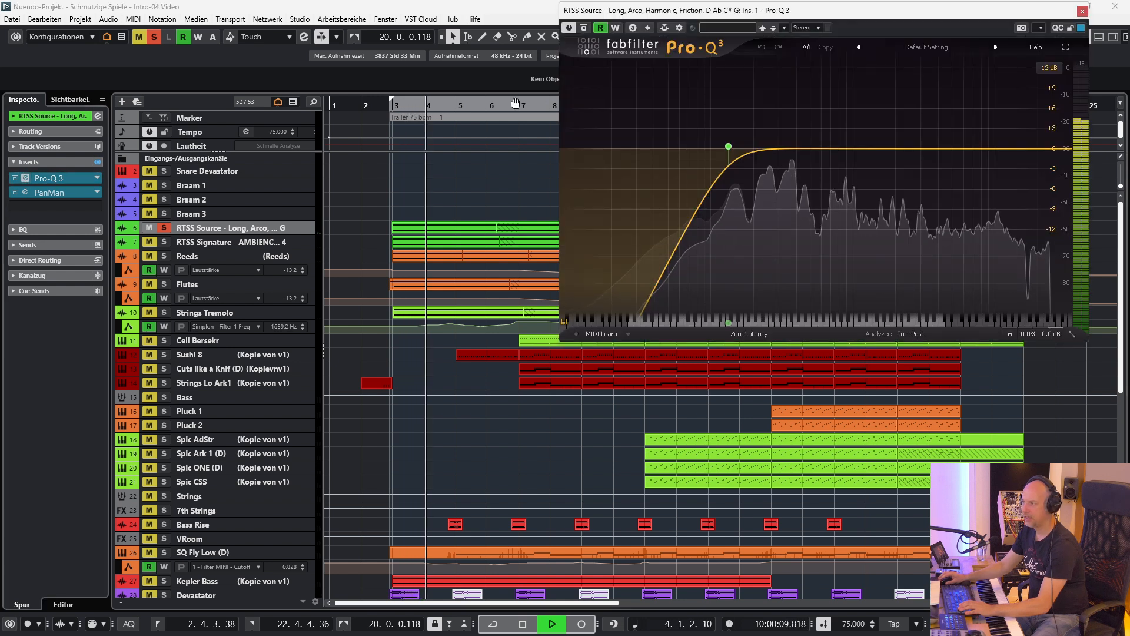
drag(708, 15, 498, 106)
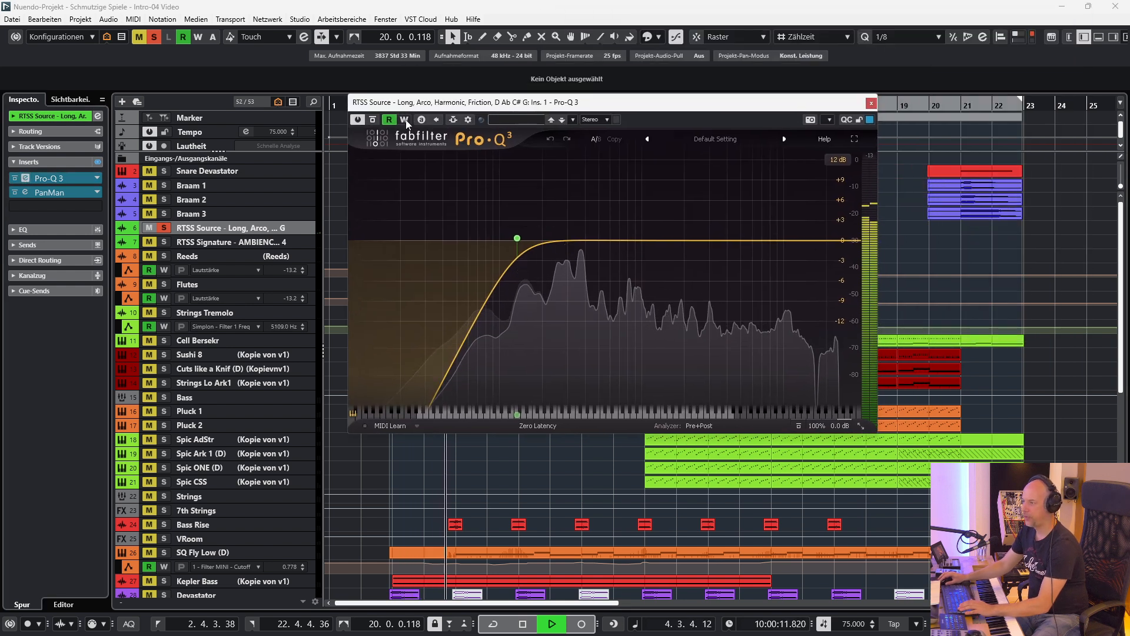
click(374, 120)
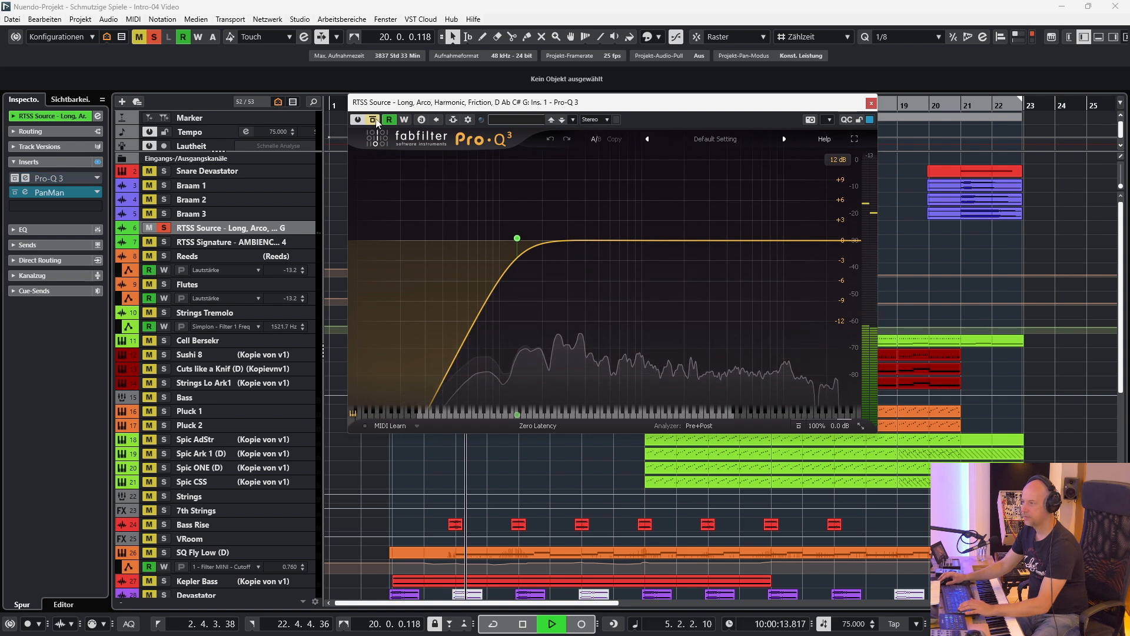
click(375, 120)
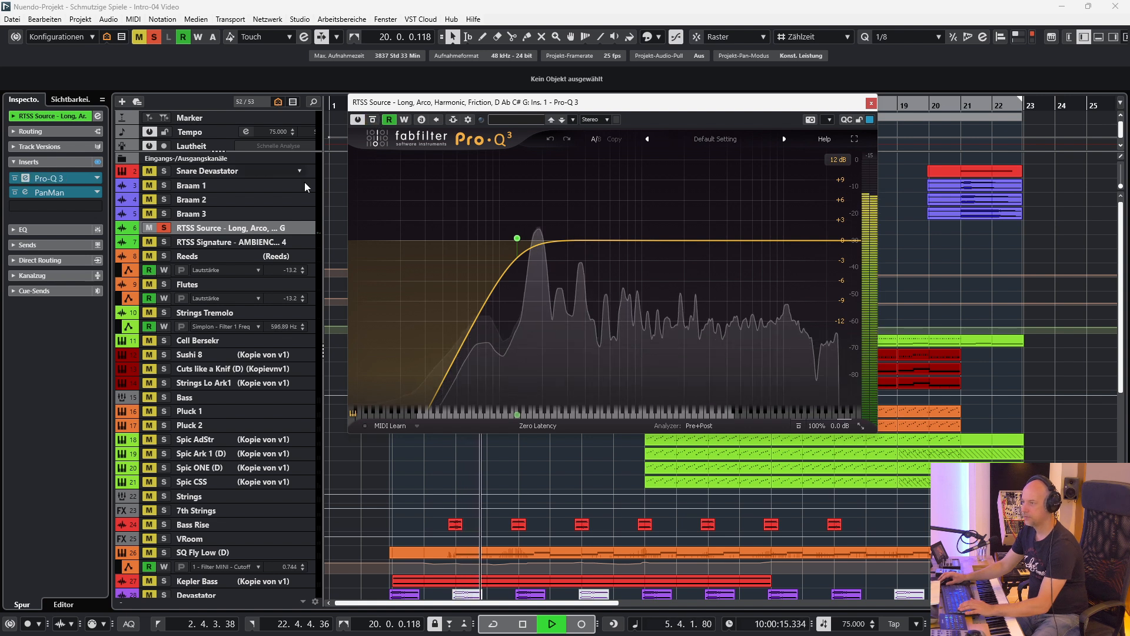
Open the PanMan insert of RTSS Source, compare it bypassed and active, and close both plug-in windows.
click(23, 192)
drag(476, 401, 274, 313)
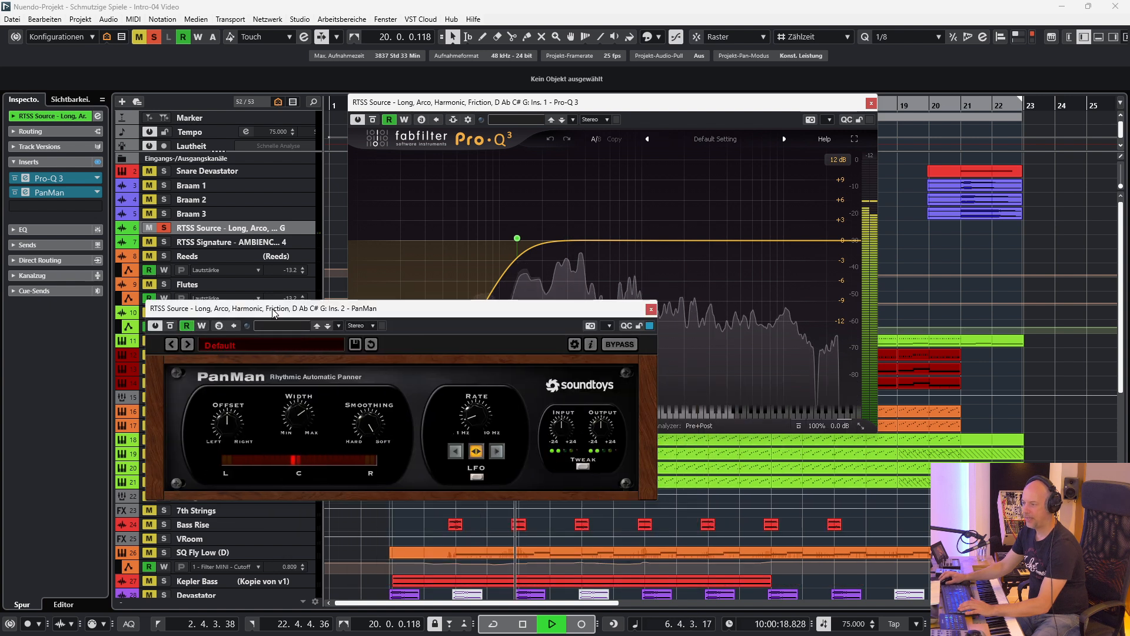
click(170, 326)
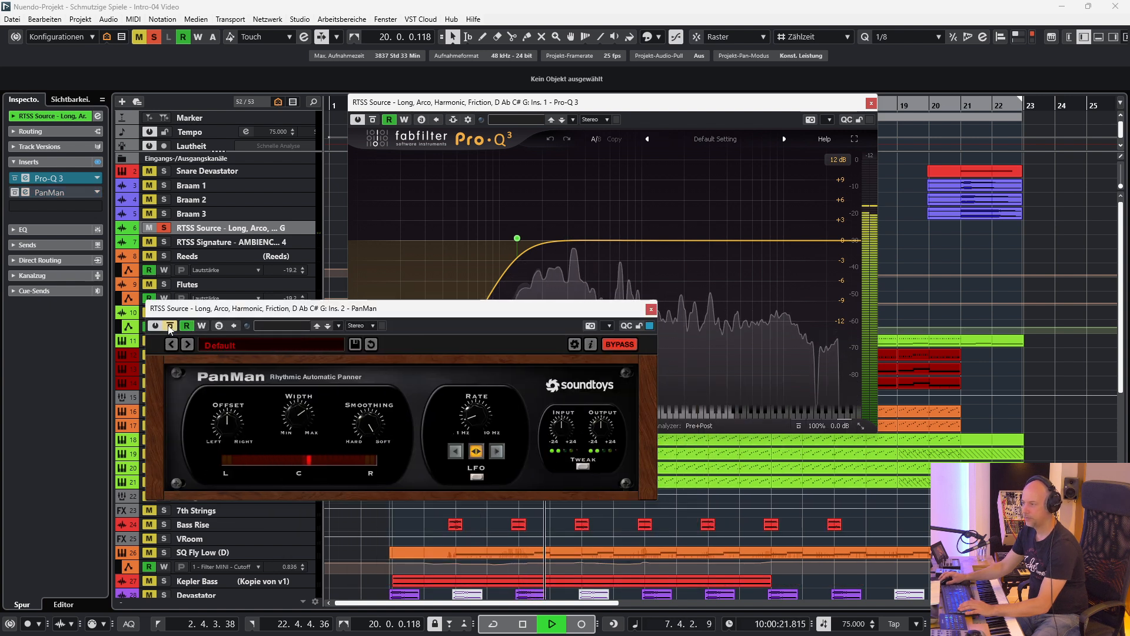
click(170, 325)
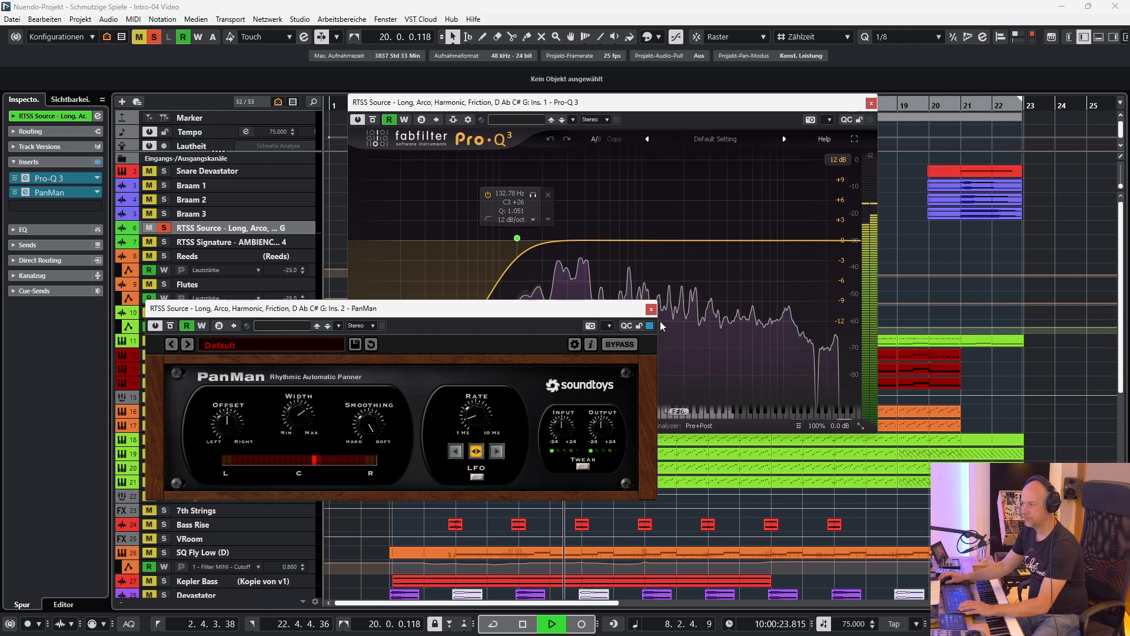
click(651, 309)
click(871, 103)
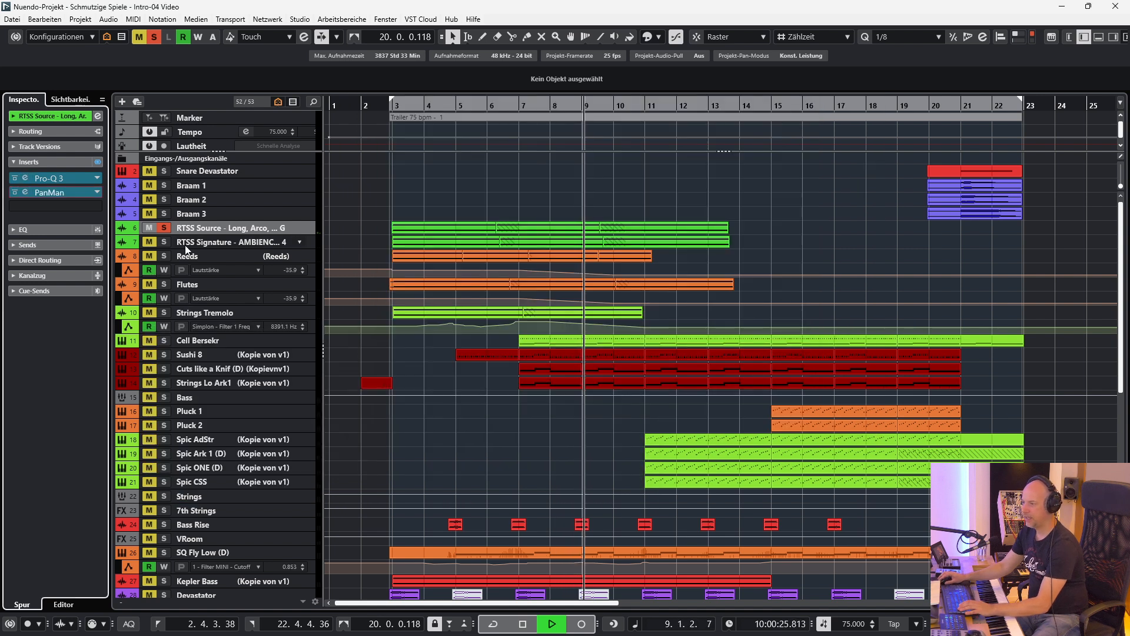
Add the RTSS Signature track to the solo, show its inserts, and stop playback after listening.
click(164, 242)
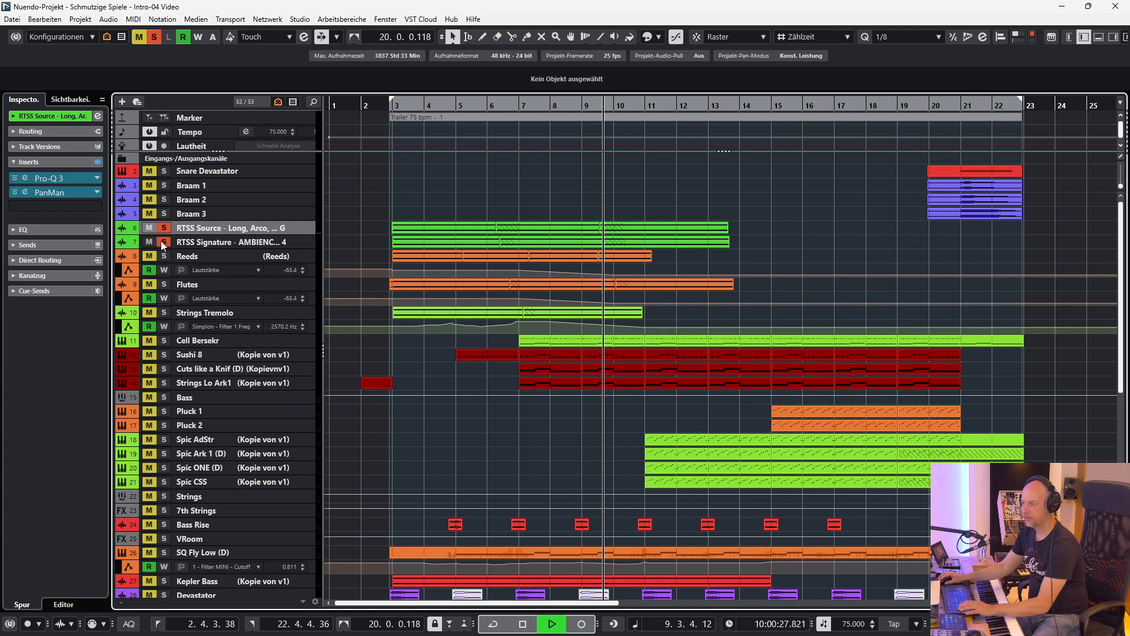
click(229, 246)
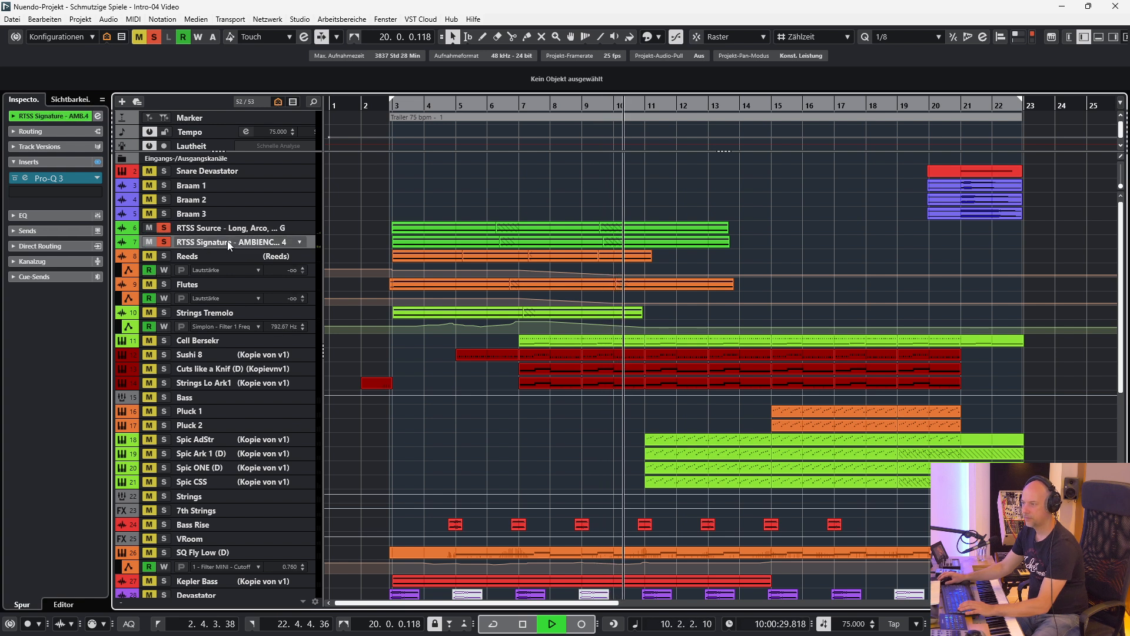
key(space)
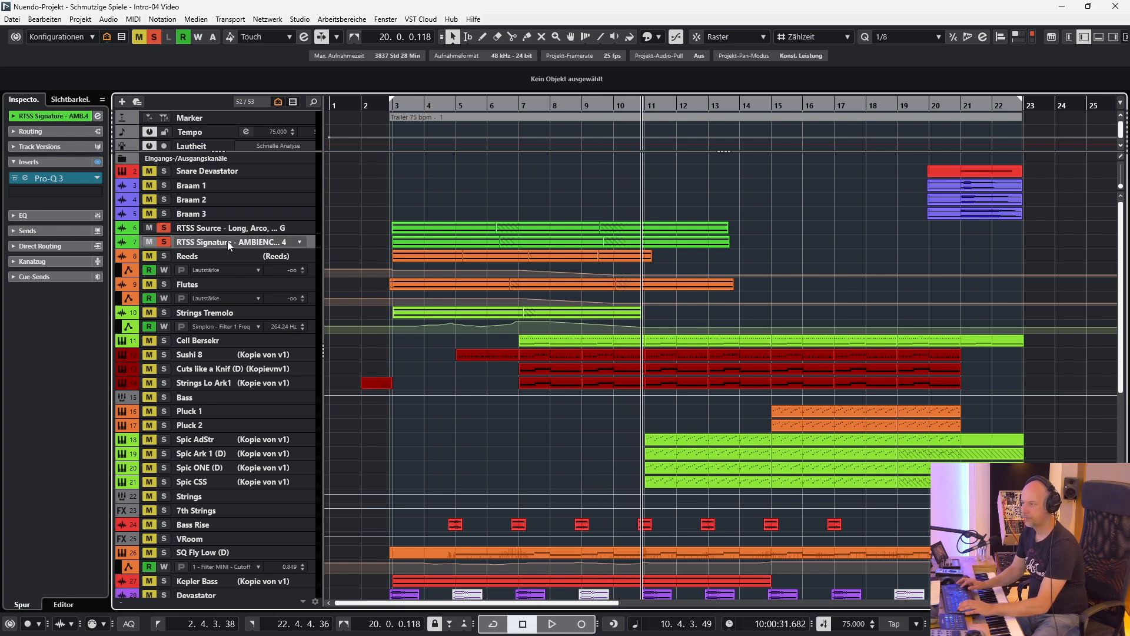
Play from the left locator while adding the Reeds and Flutes tracks to the solo, and show the inserts of Flutes.
click(174, 256)
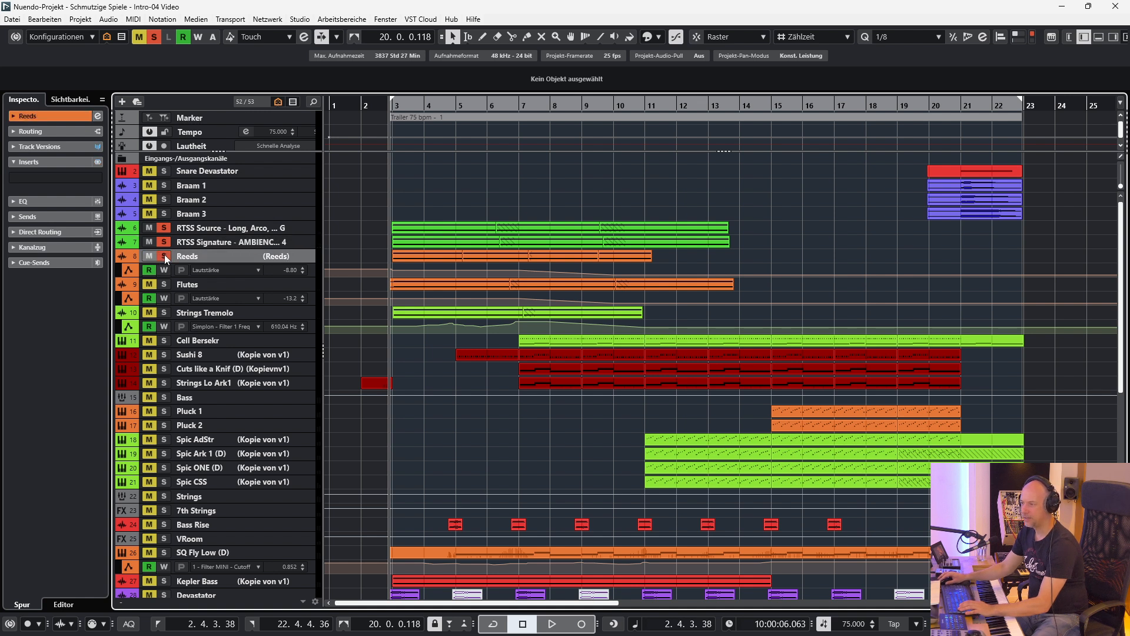
key(space)
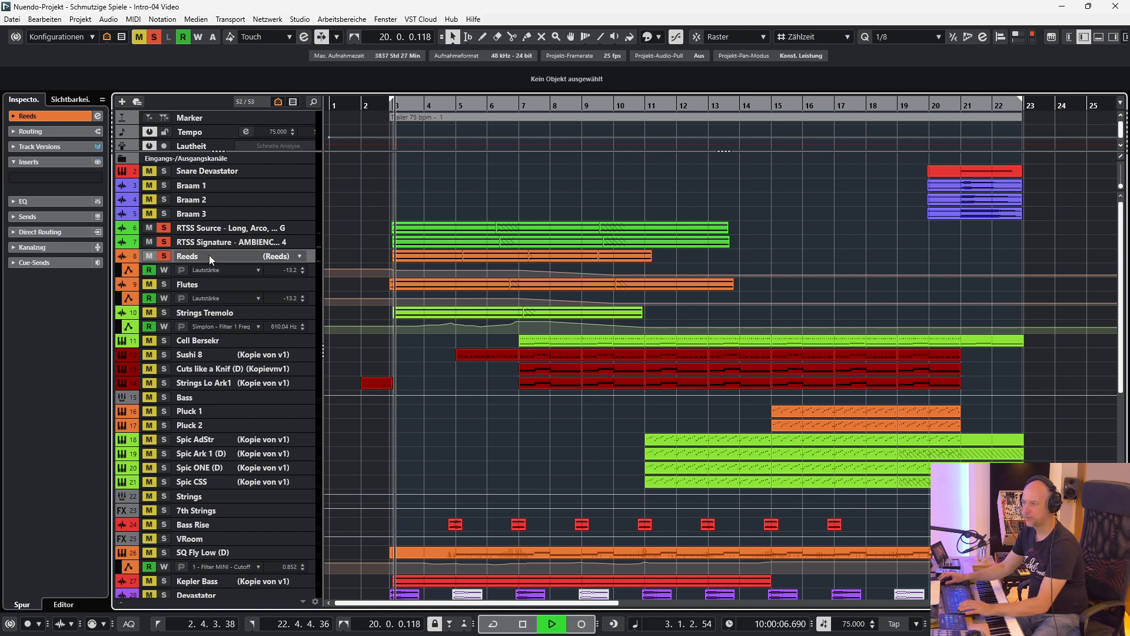
click(164, 287)
click(214, 285)
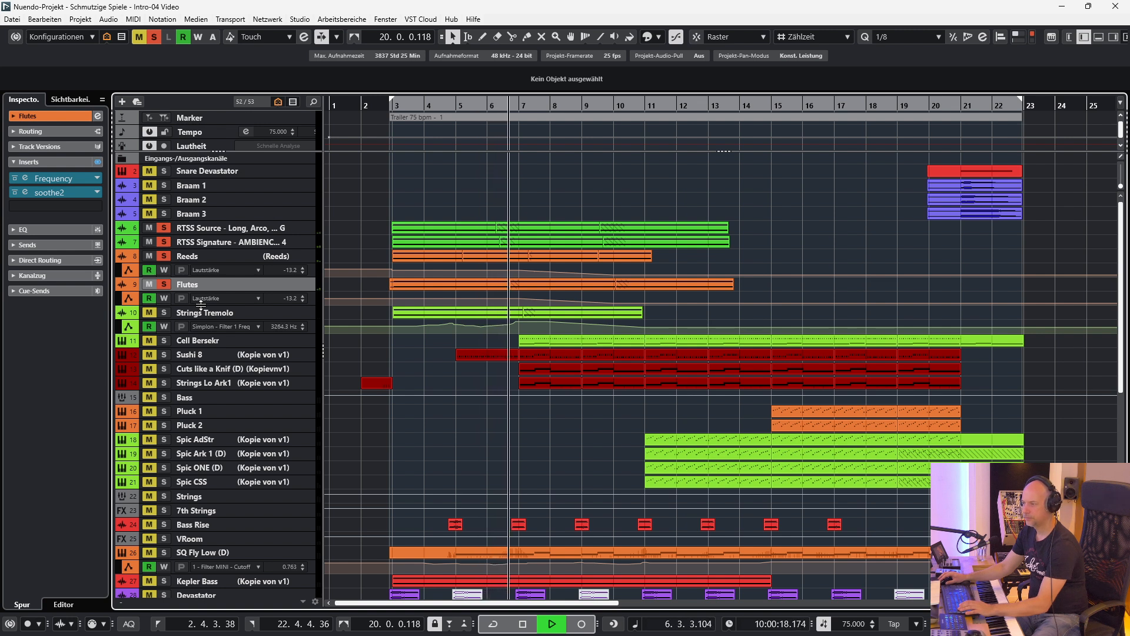
Replace the current solos with Strings Tremolo alone and play it from the left locator with all its inserts bypassed.
key(space)
click(153, 38)
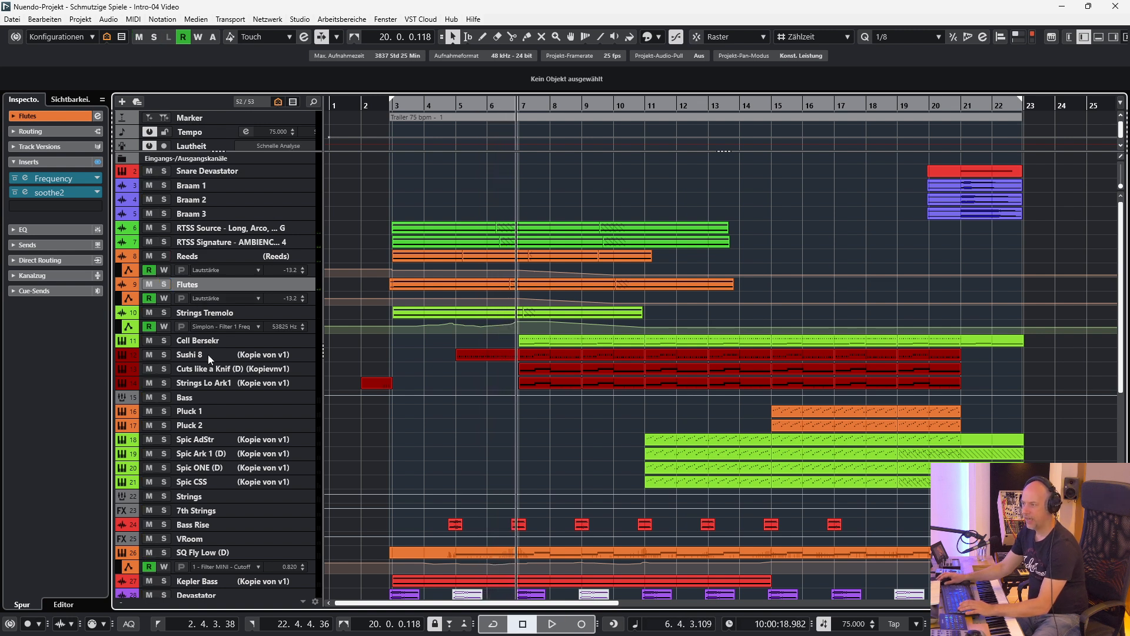
click(219, 314)
key(s)
key(KP_1)
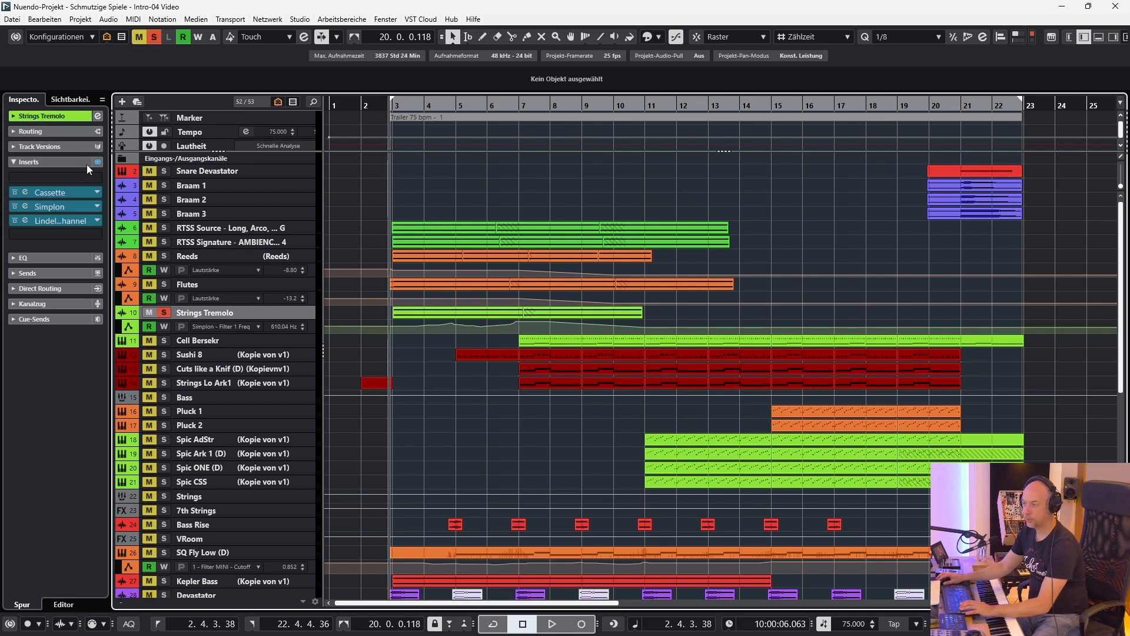
click(98, 162)
key(space)
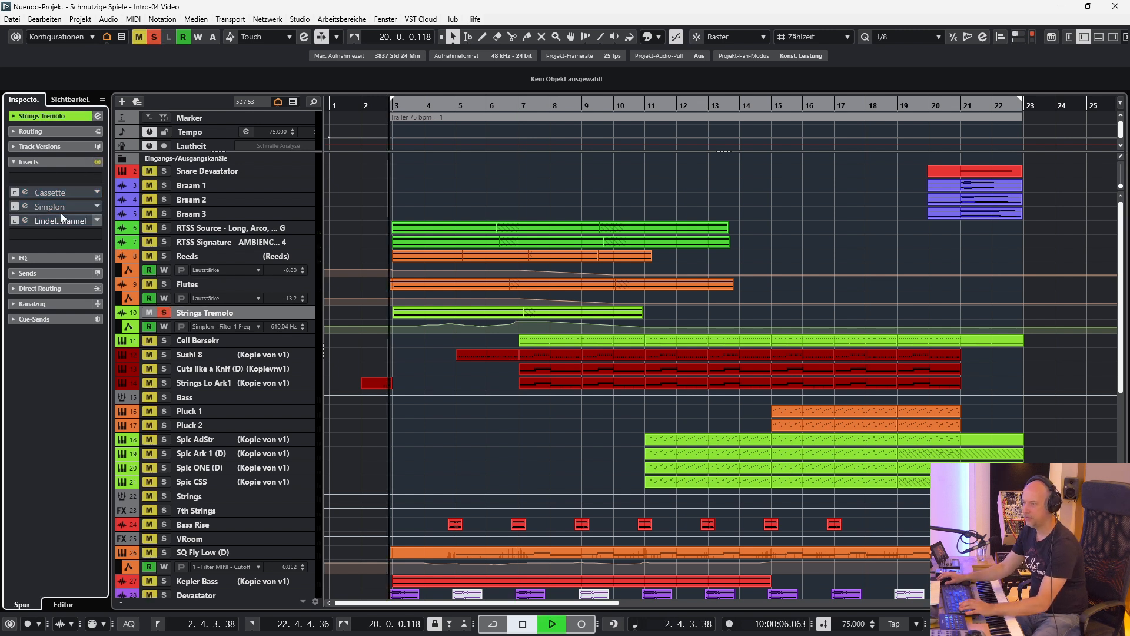
Open the Cassette insert of Strings Tremolo, reactivate it while listening, and close its window.
click(26, 192)
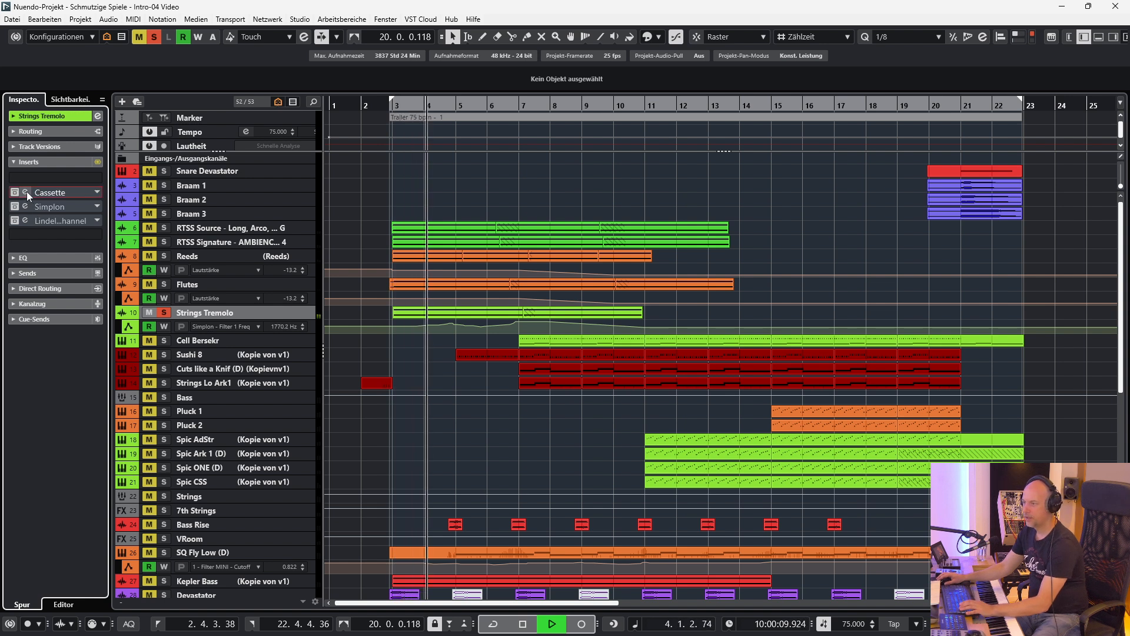
click(25, 192)
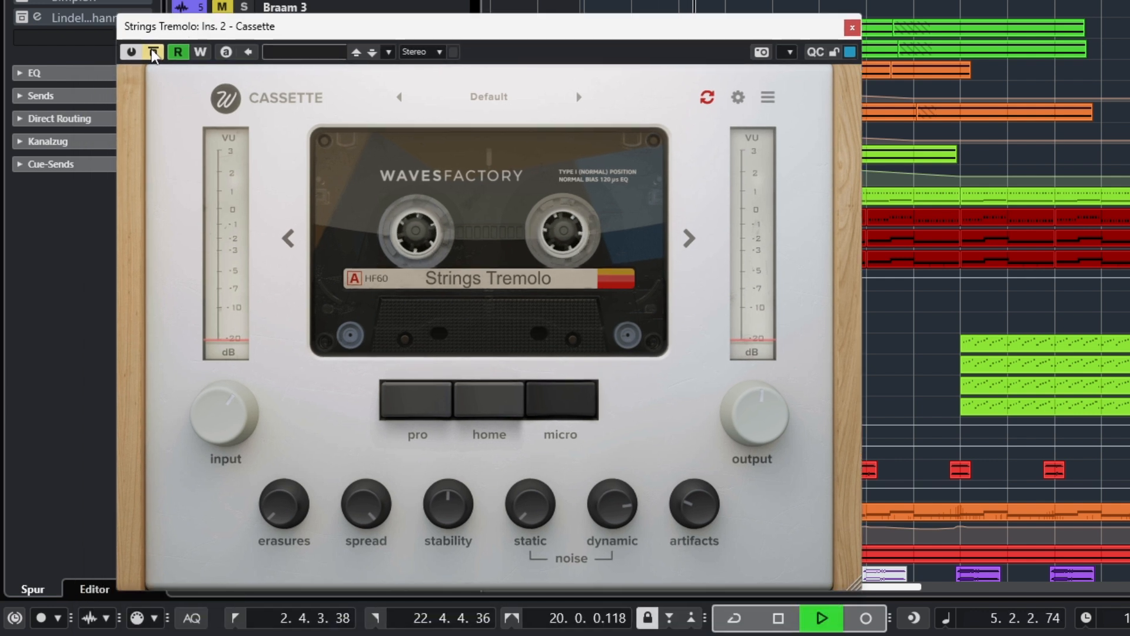
click(152, 52)
click(853, 27)
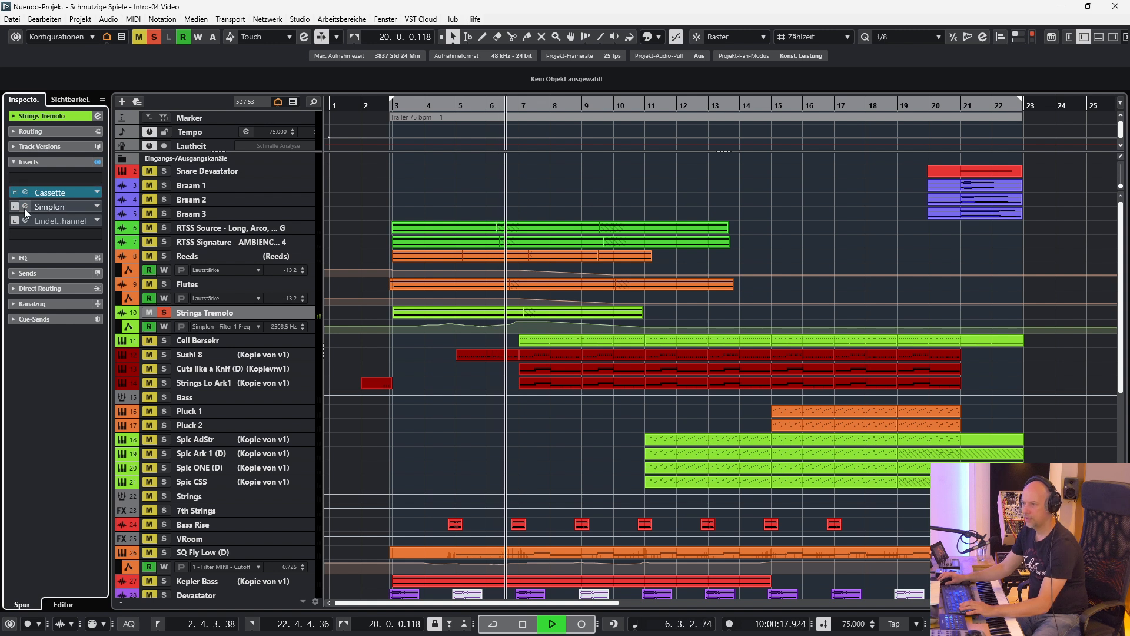
Open and reactivate the Simplon and Lindell 80 Channel inserts of Strings Tremolo, moving the Lindell window clear of the automation curve.
click(27, 206)
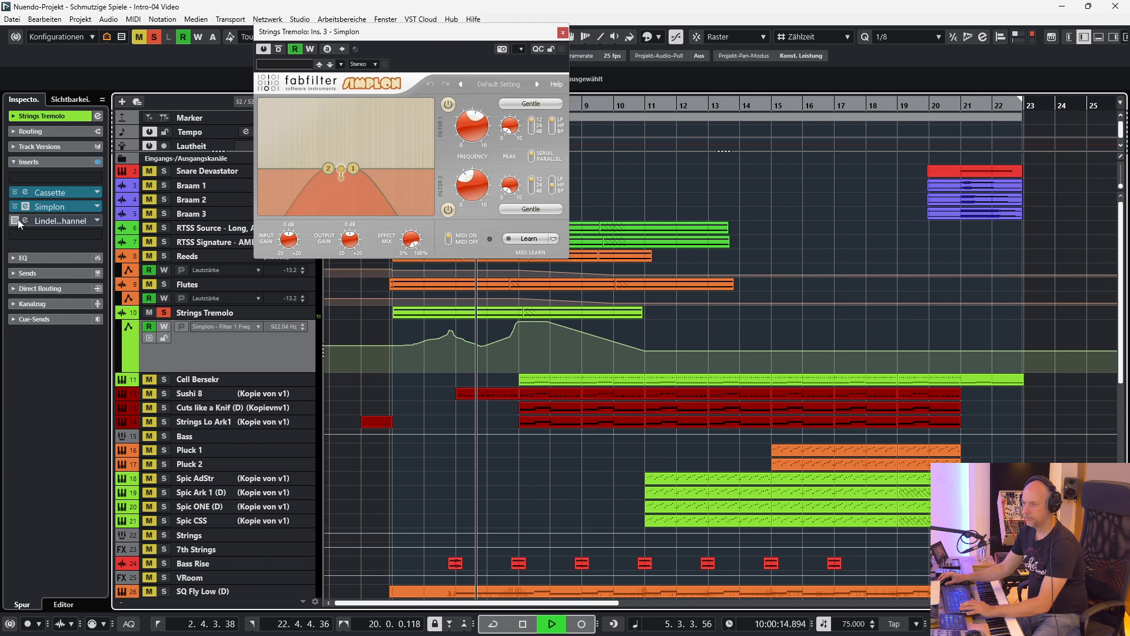
click(19, 222)
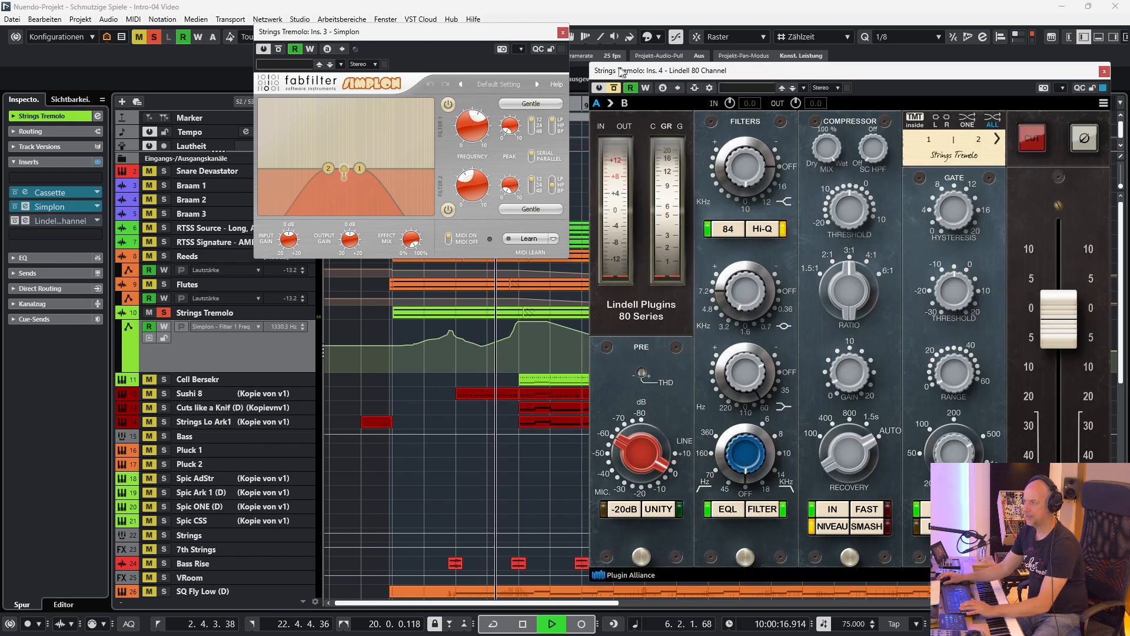
drag(621, 72, 574, 37)
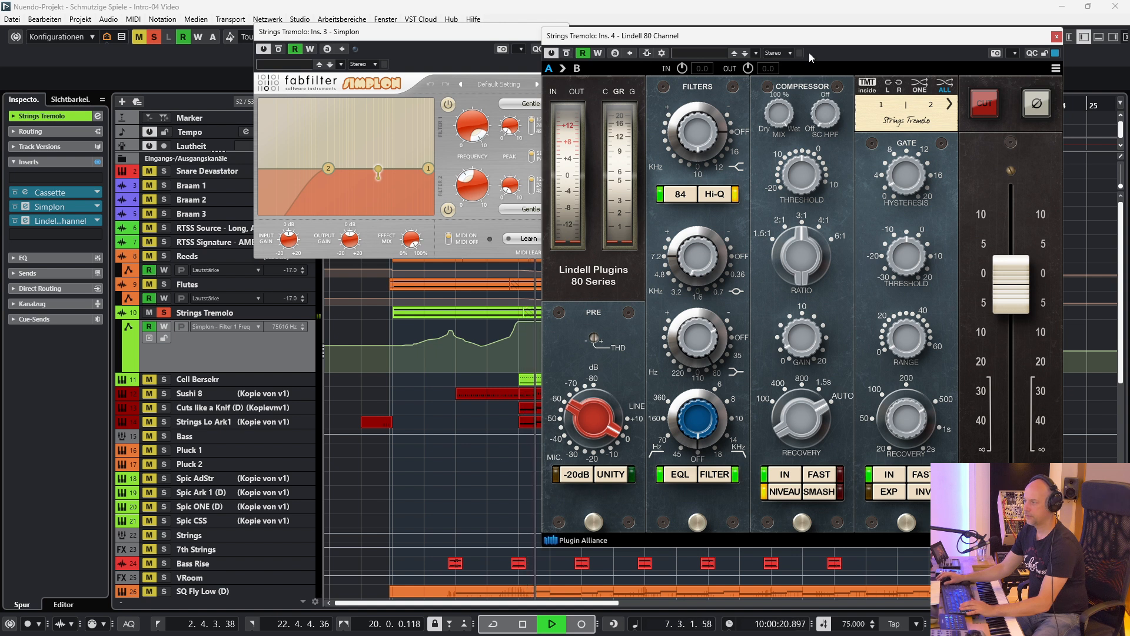
Close the Lindell 80 Channel and Simplon windows of Strings Tremolo, and add Flutes and Reeds to the solo.
click(1057, 37)
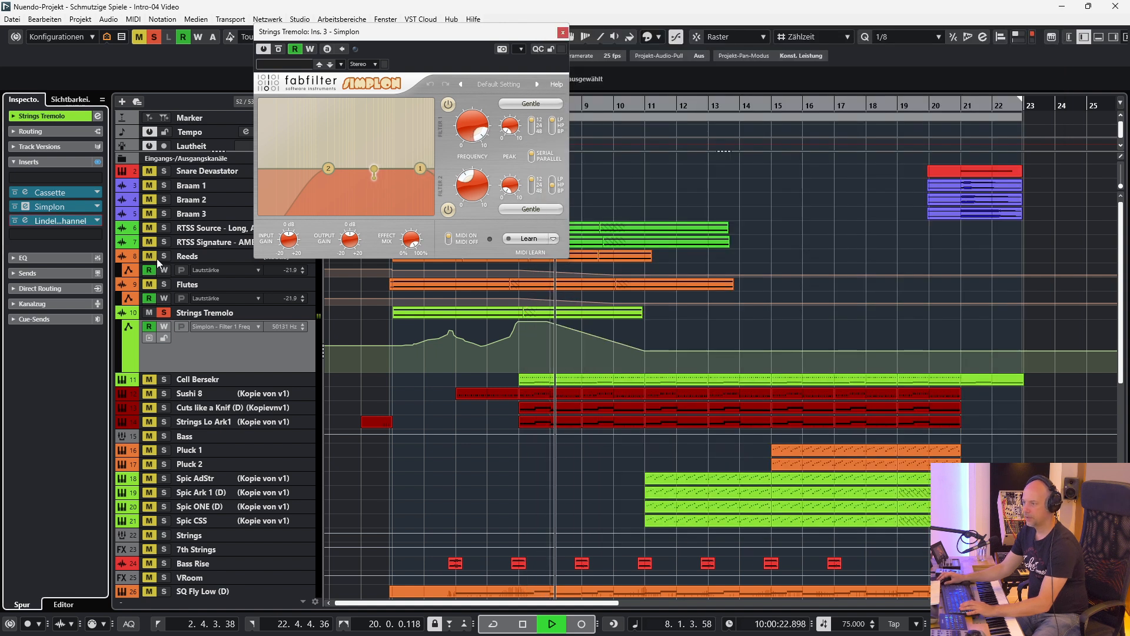
click(165, 285)
click(164, 257)
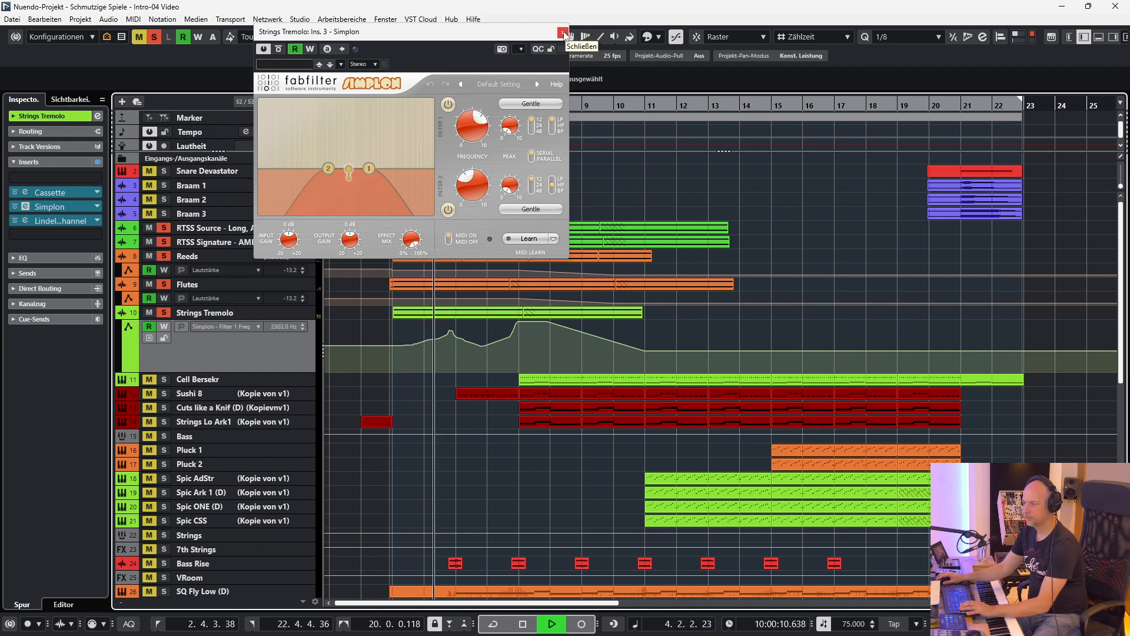
click(562, 32)
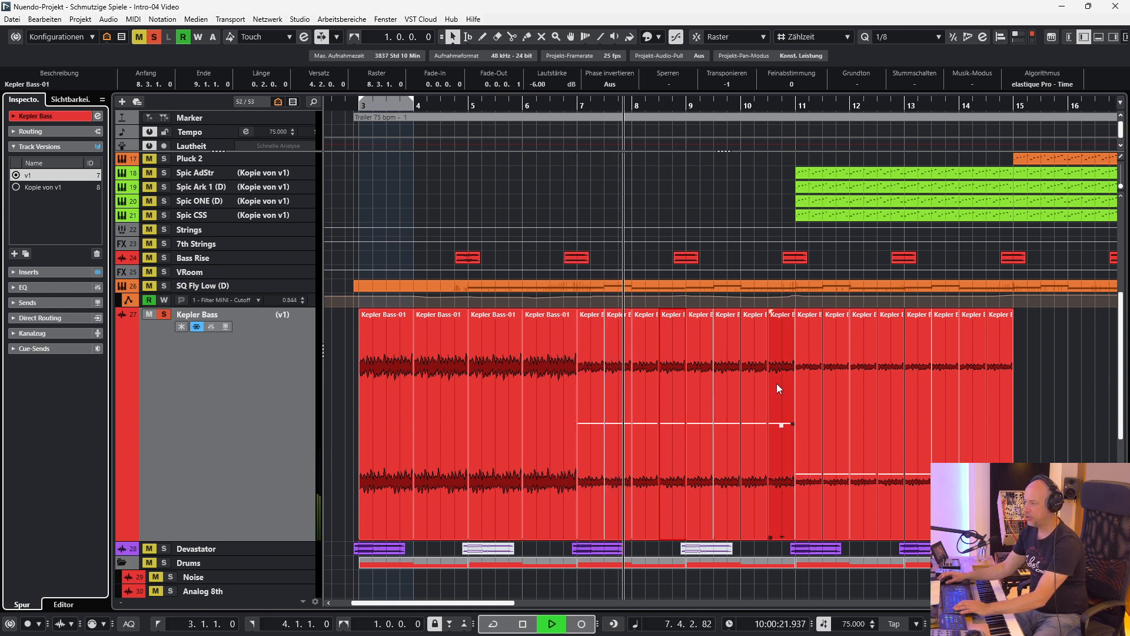
During playback, select the short Kepler Bass events between bars 9 and 12 one after another to inspect their transposition.
click(694, 380)
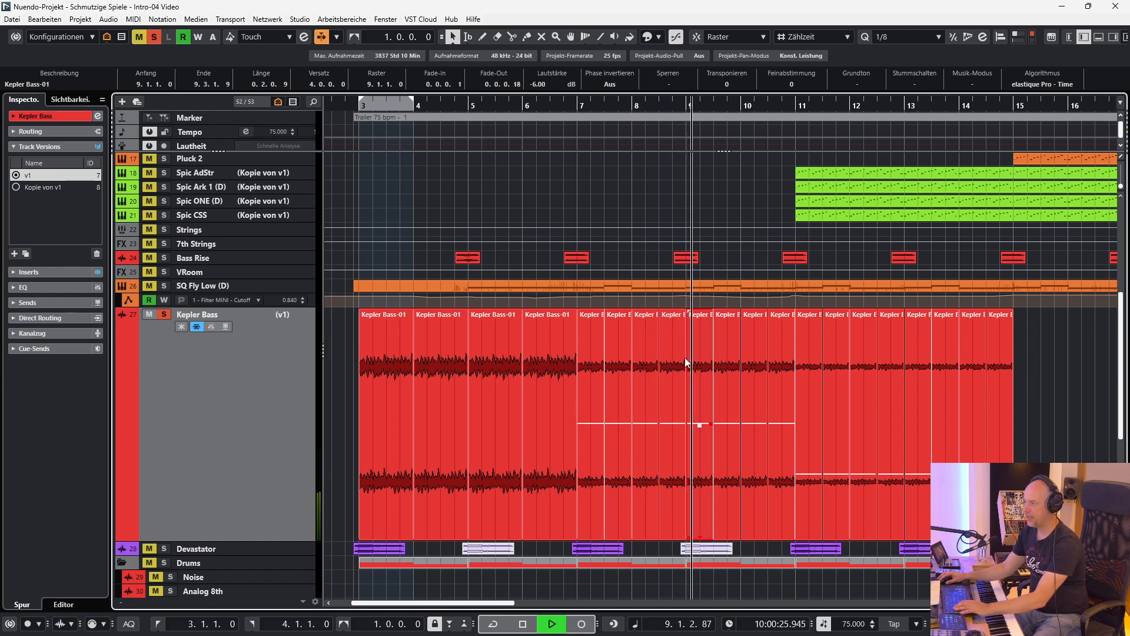
click(712, 347)
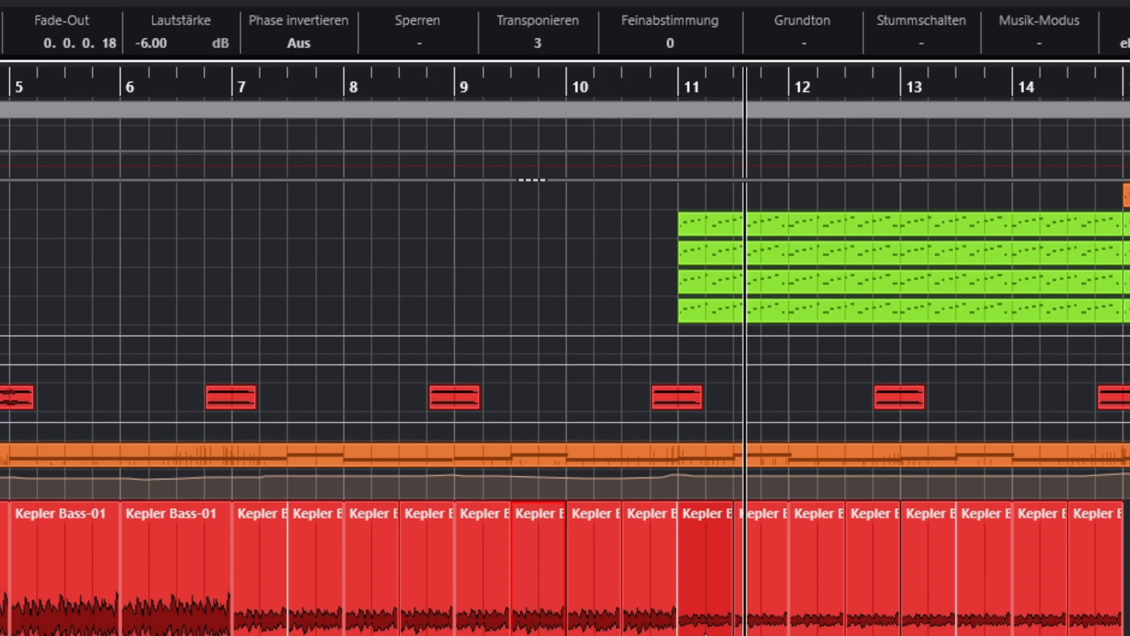
click(765, 621)
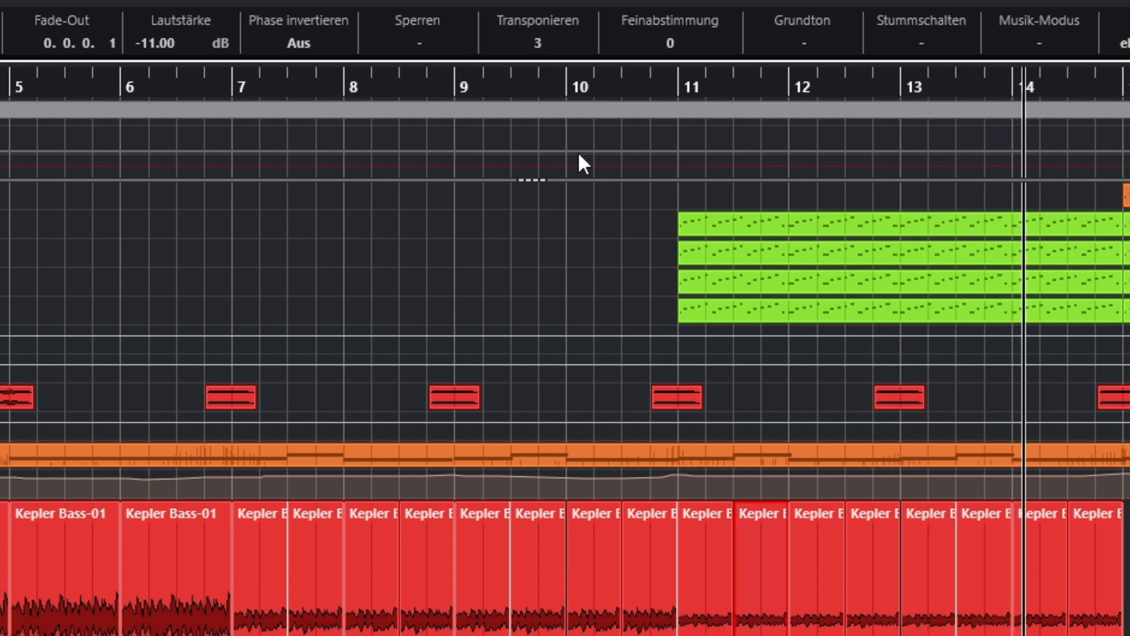
click(807, 568)
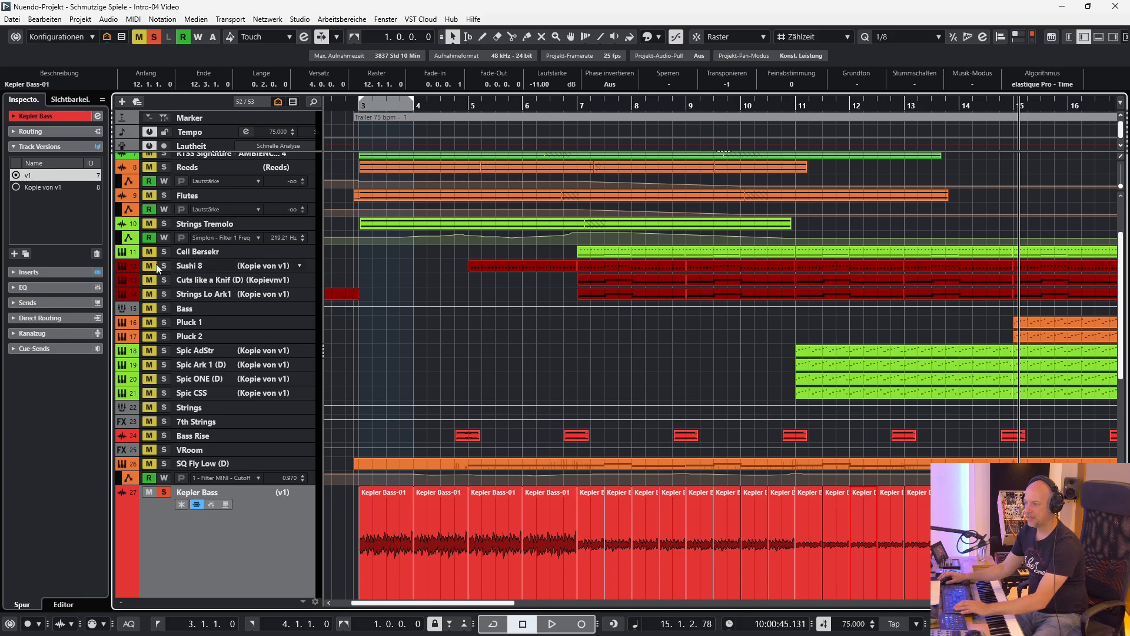
Solo Sushi 8 alone, set the locators to its first event and play from the left locator.
click(493, 263)
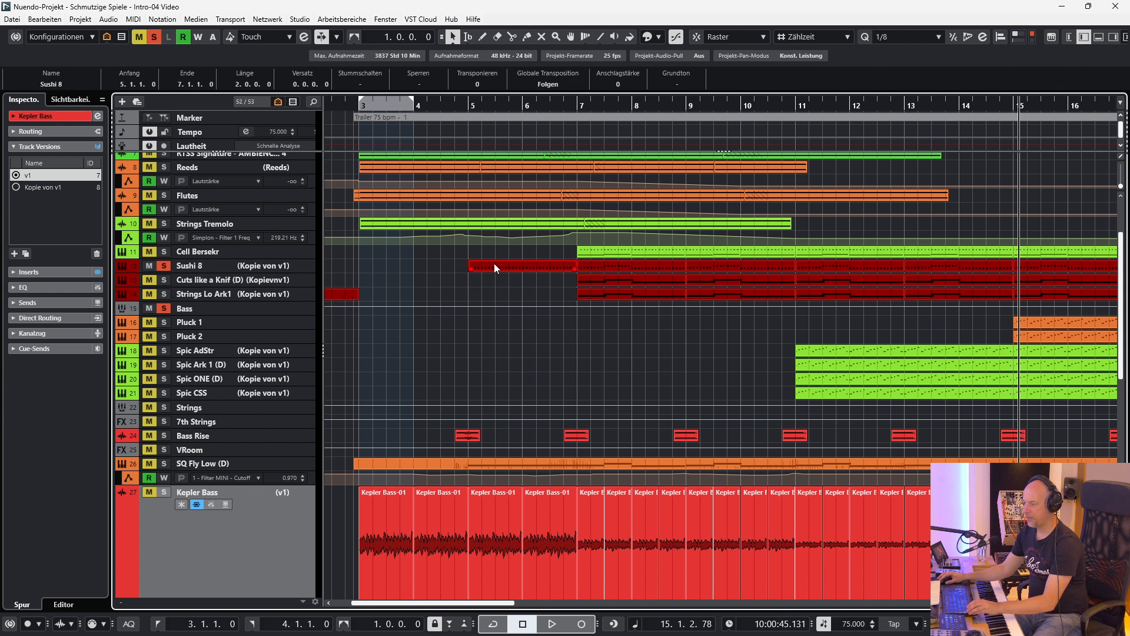
key(p)
key(KP_1)
key(space)
View the Zebra instrument of the Sushi 8 track while it plays, then close its window.
click(198, 265)
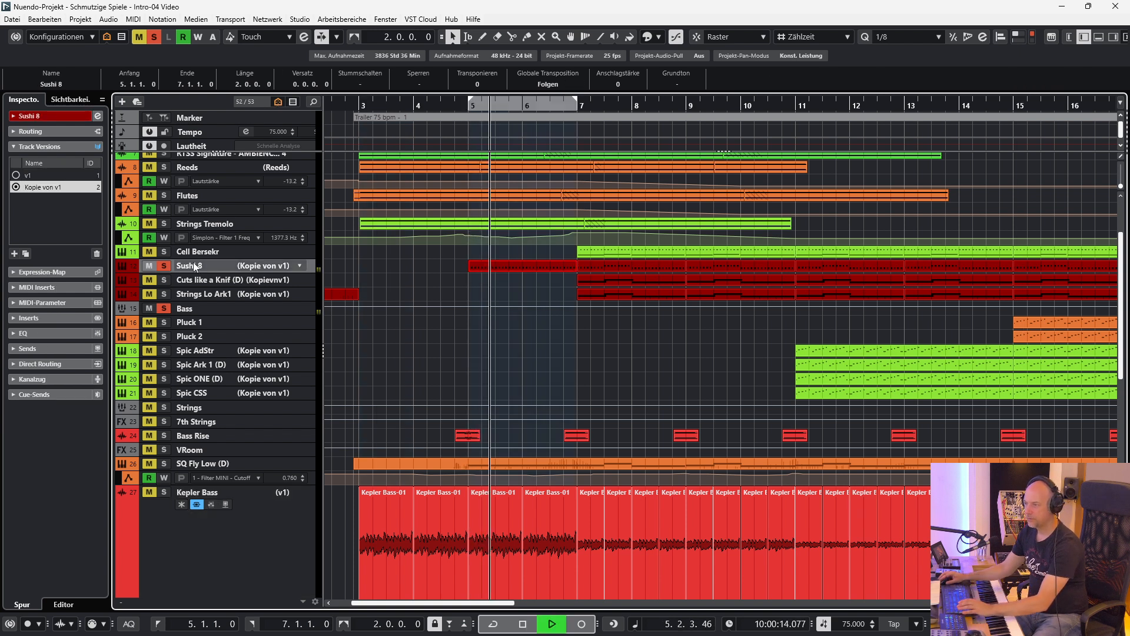
key(e)
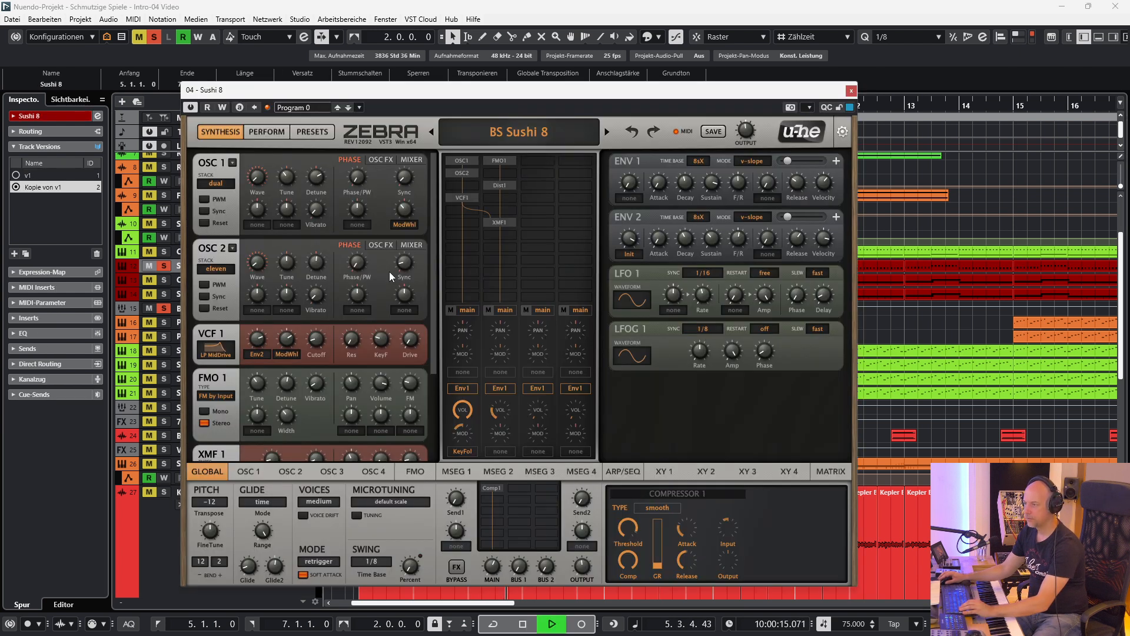
click(852, 91)
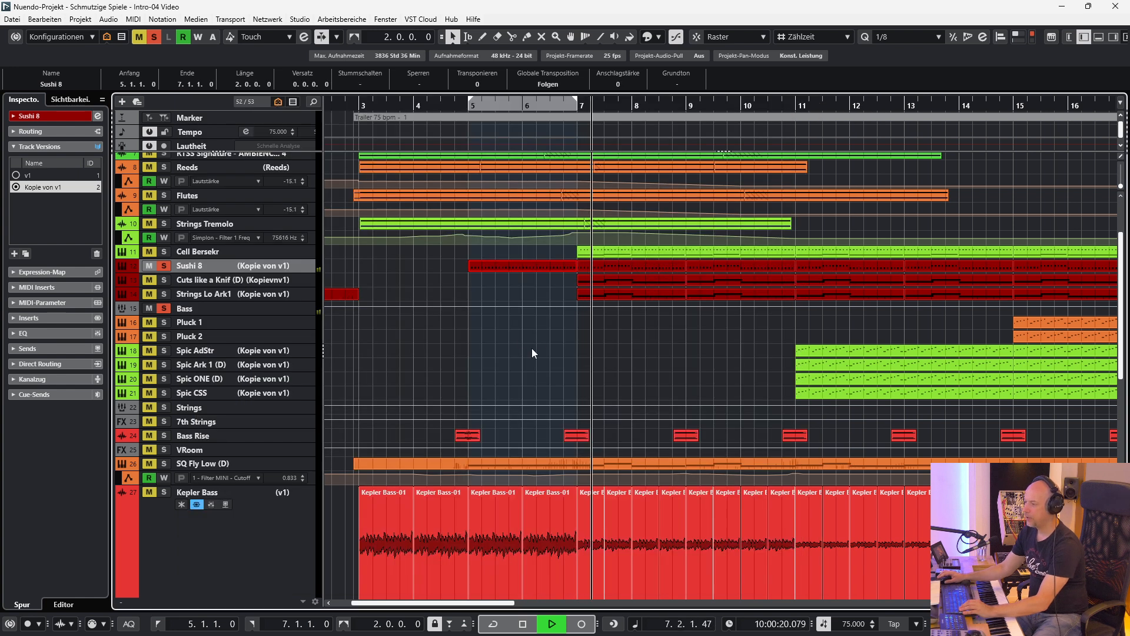
Add Kepler Bass and Cuts like a Knif (D) to the soloed tracks and open the latter's Knifonium instrument.
scroll(532, 348, down, 3)
click(164, 403)
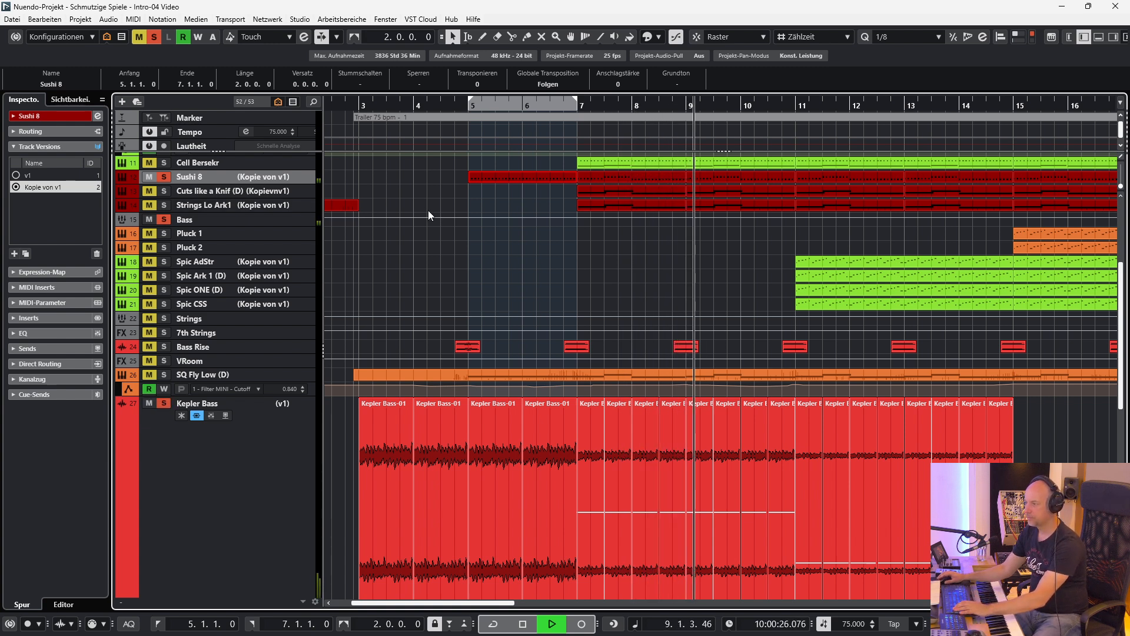
scroll(528, 274, down, 3)
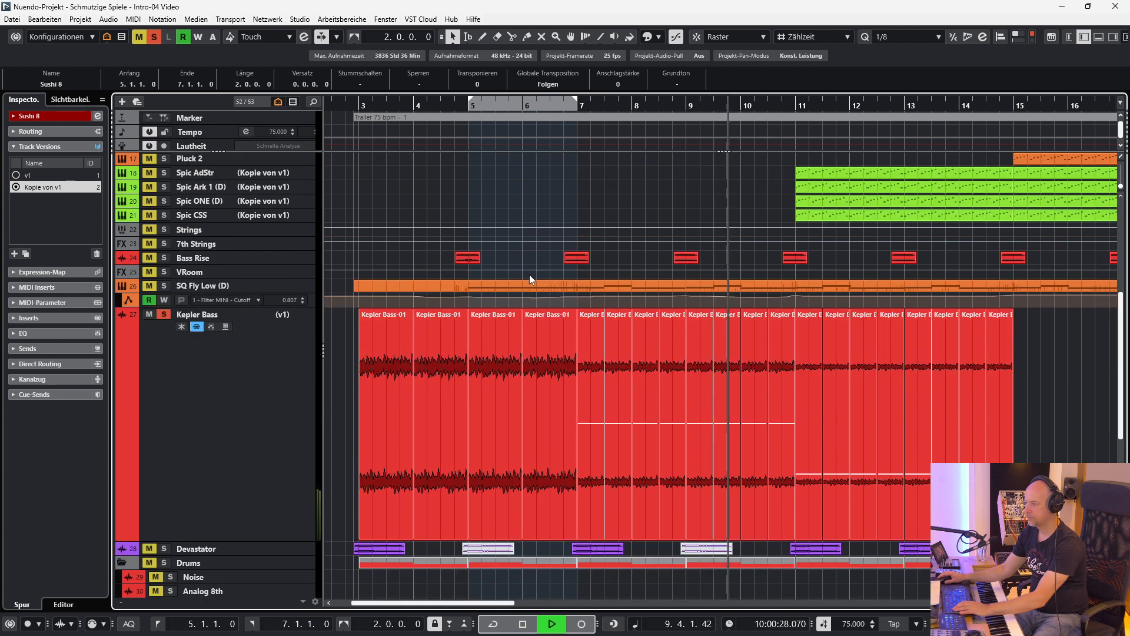
scroll(529, 274, up, 3)
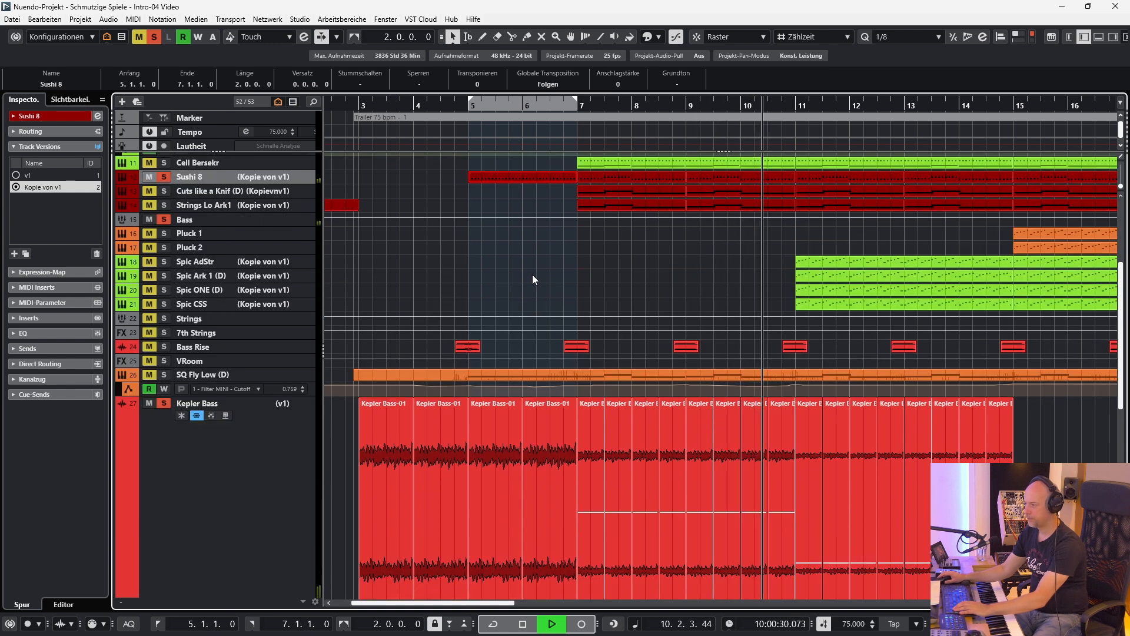
click(165, 191)
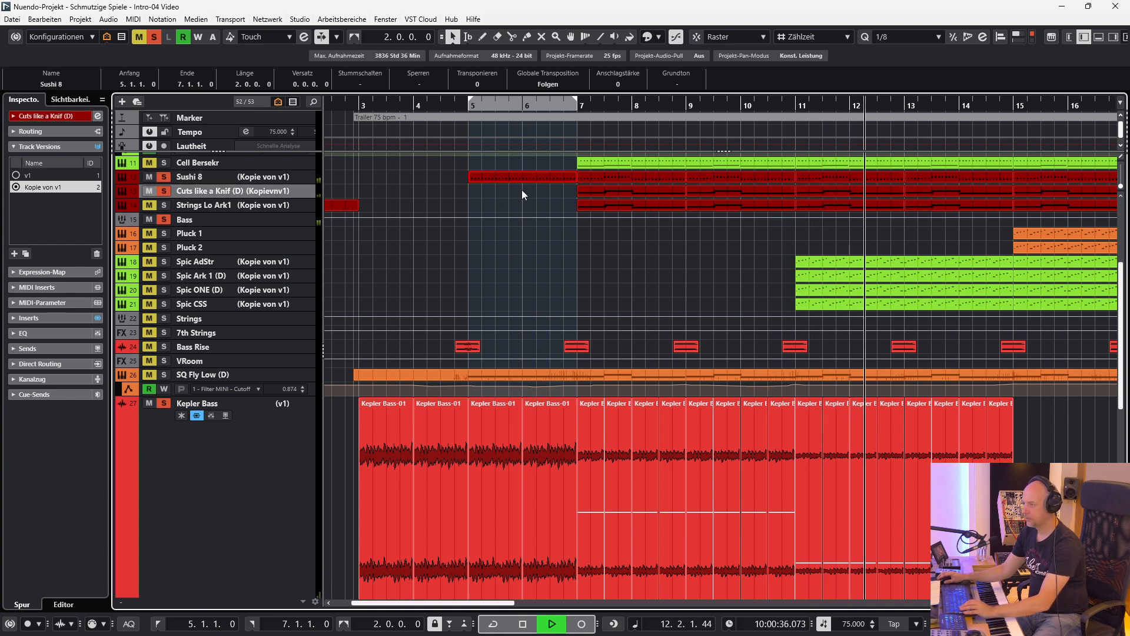
key(e)
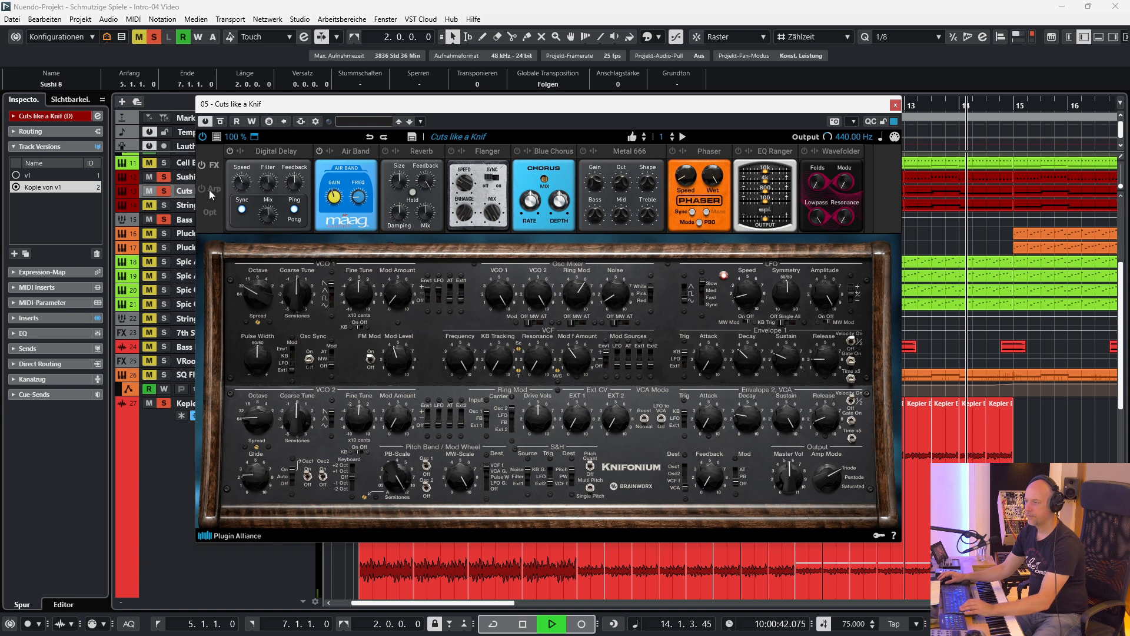
Stop playback, leave only Cuts like a Knif (D) soloed and close its Knifonium window.
click(157, 39)
key(space)
key(s)
click(895, 105)
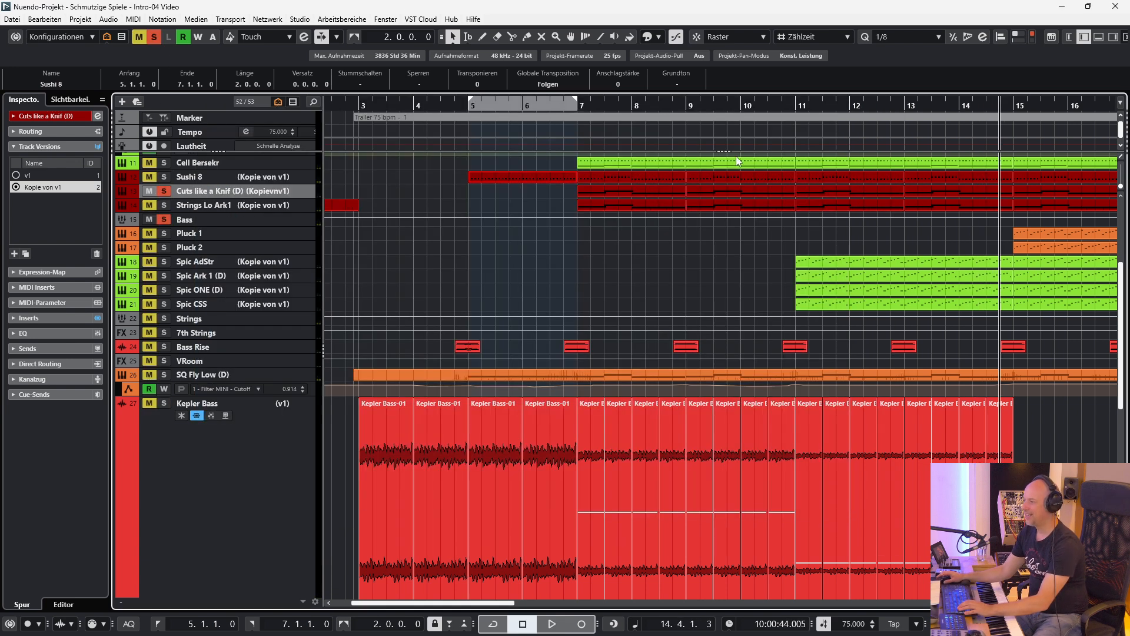
Set the locators to the first Cuts like a Knif (D) event and play it with all its inserts bypassed.
key(KP_1)
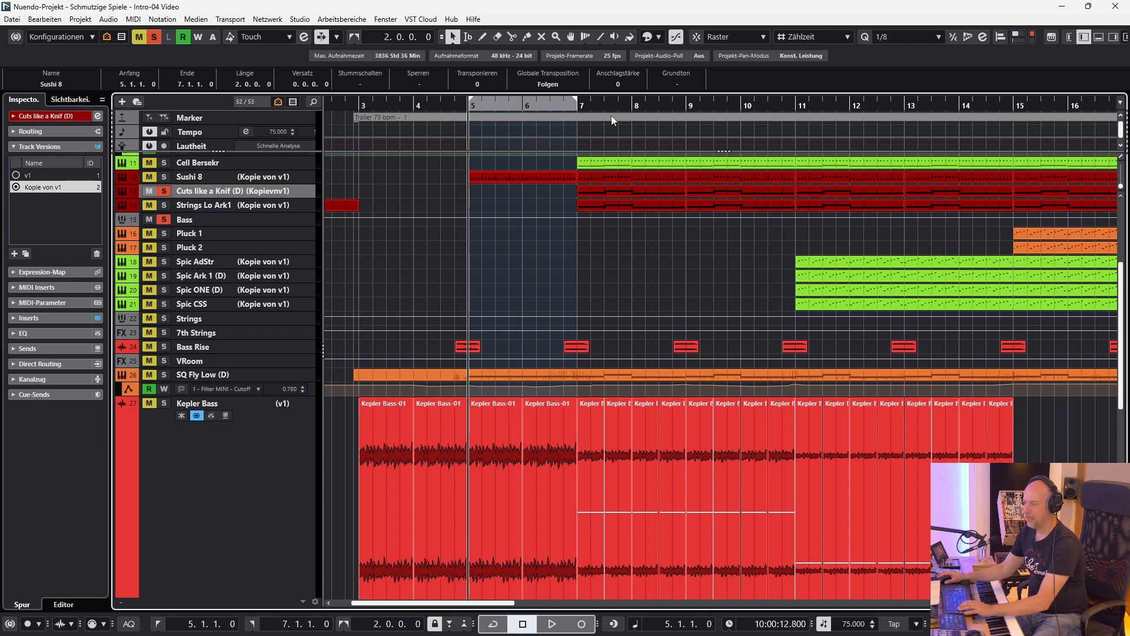
key(p)
key(KP_1)
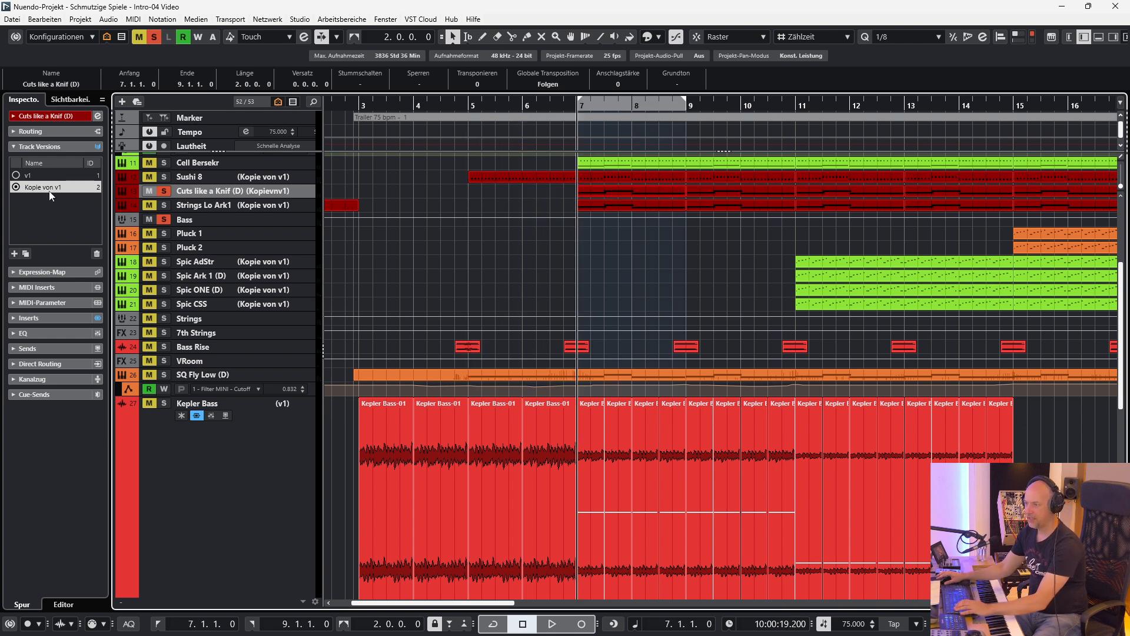
click(28, 319)
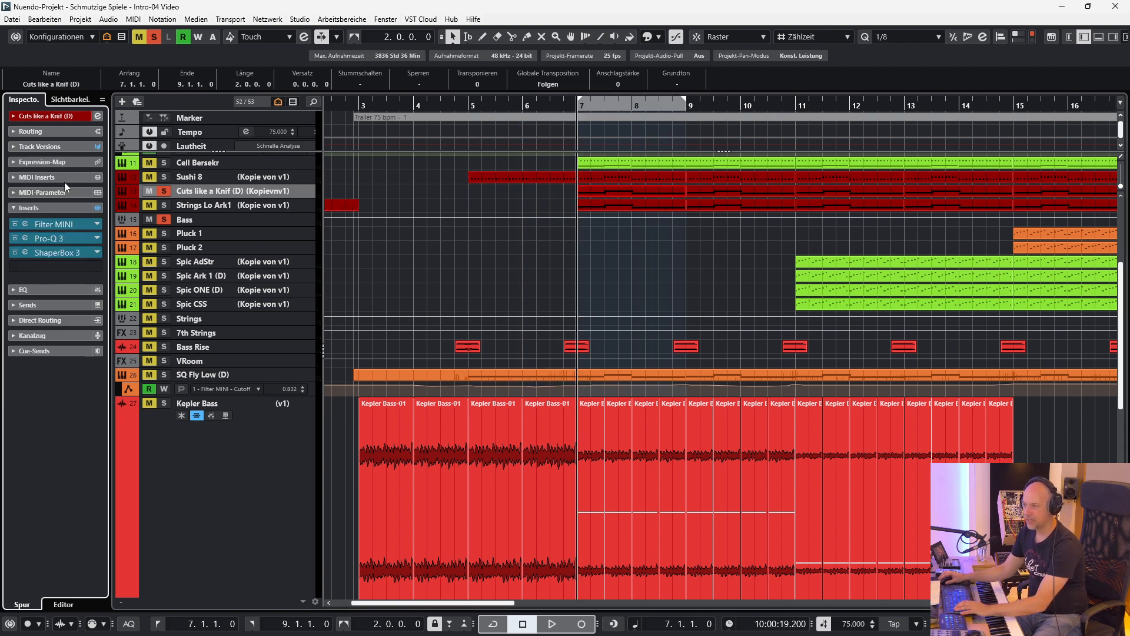
click(99, 208)
key(space)
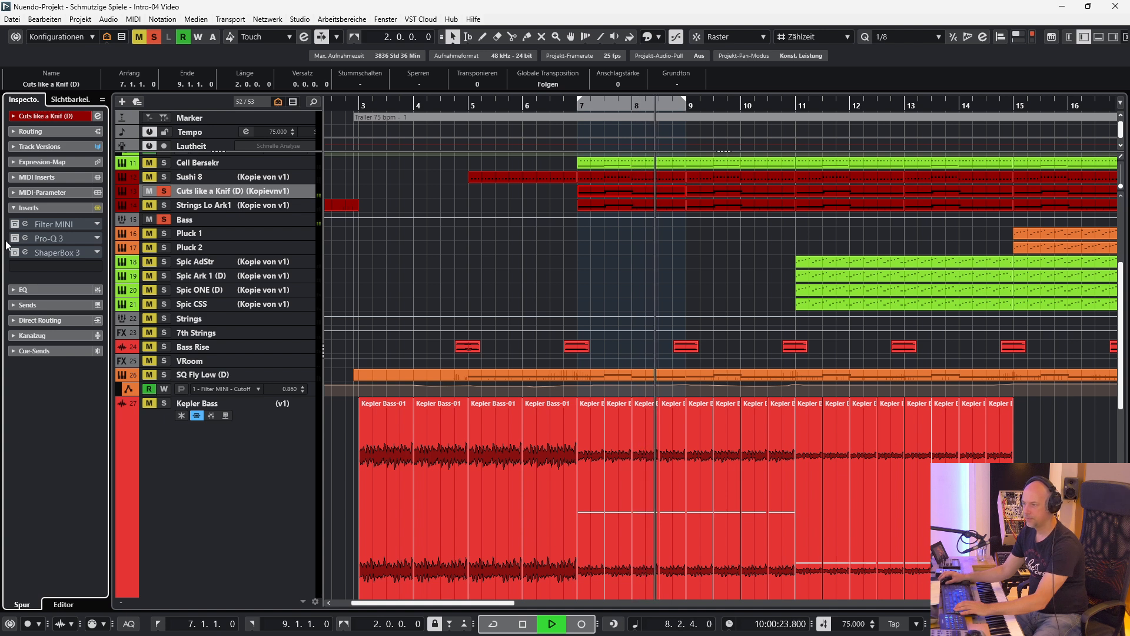
Reactivate the Filter MINI insert of Cuts like a Knif (D), view its settings in the moved window and close it.
click(53, 224)
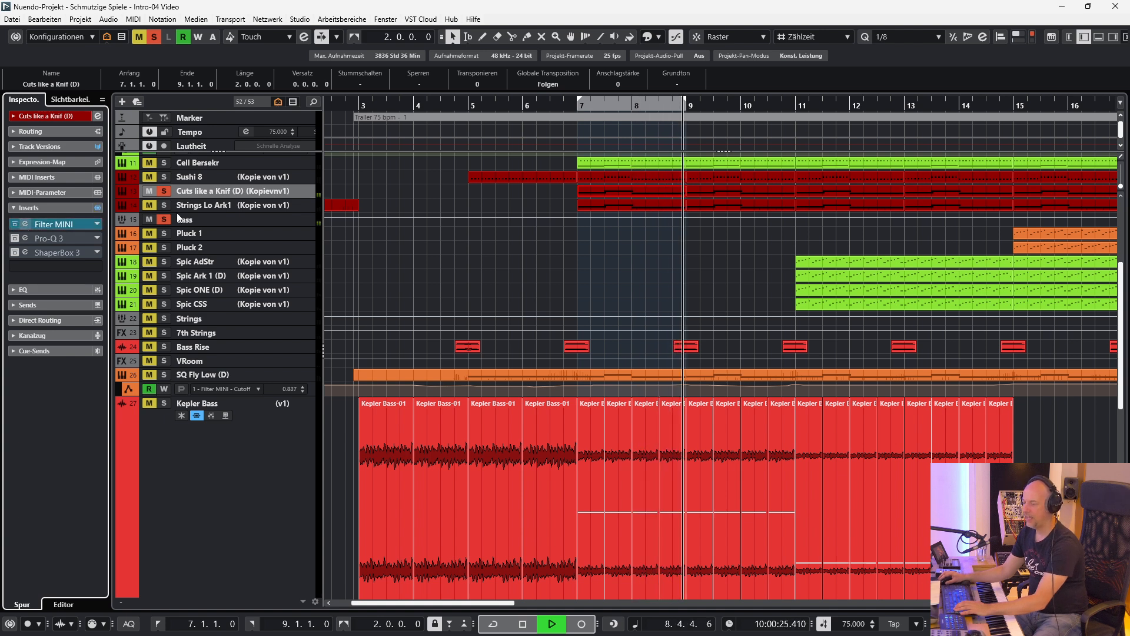
drag(499, 264, 300, 125)
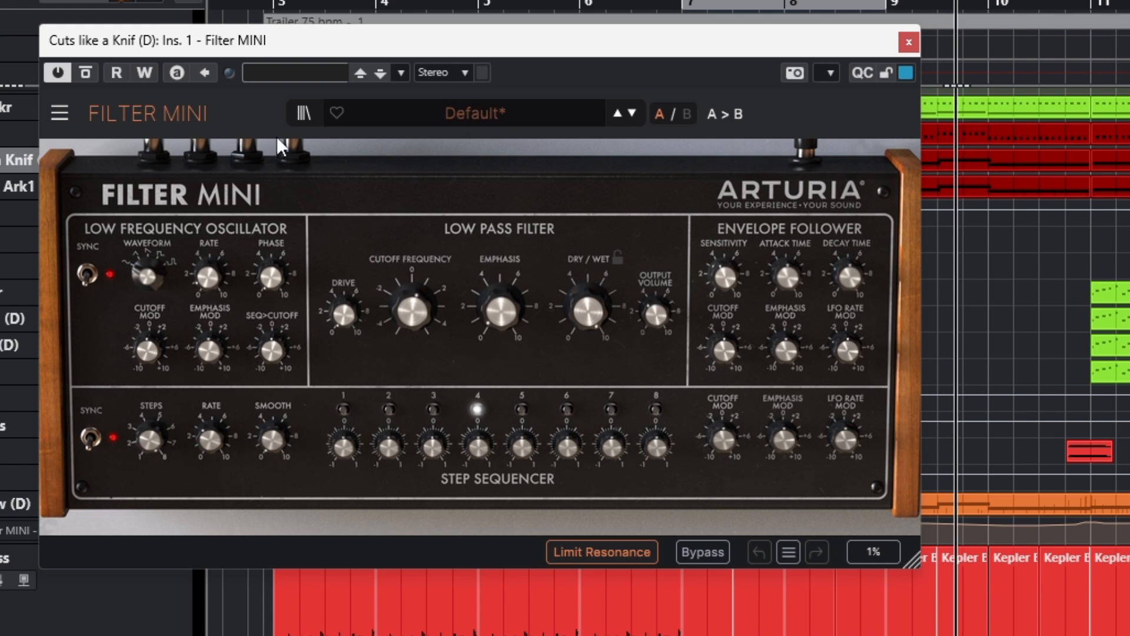
click(910, 42)
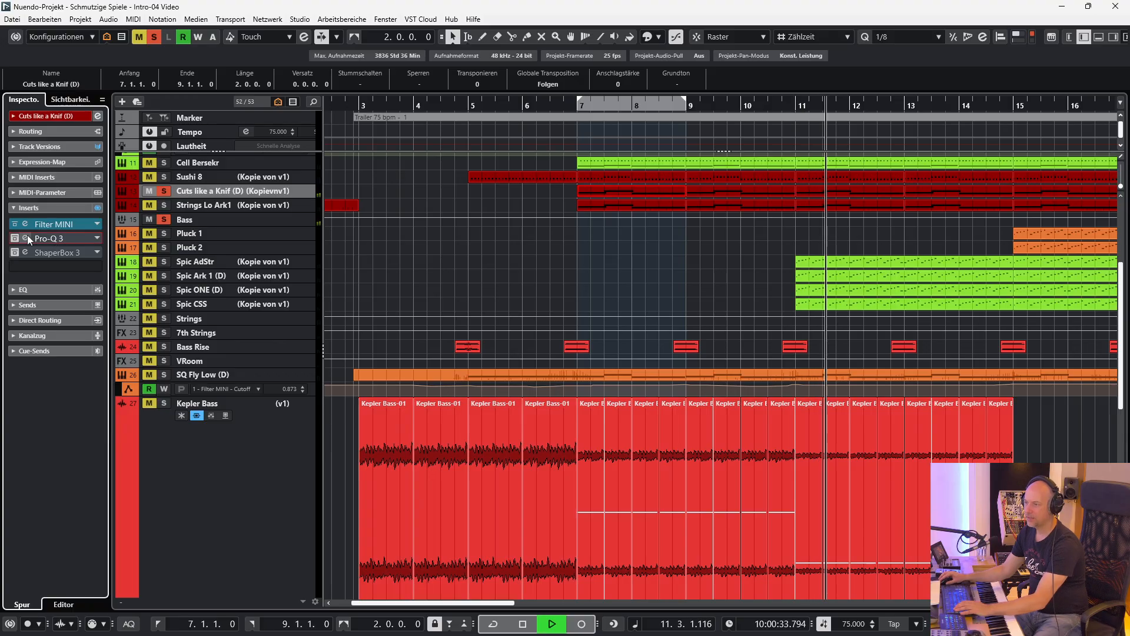
Reactivate the Pro-Q 3 insert of Cuts like a Knif (D), close its window and briefly add Sushi 8 to the solo for comparison.
click(26, 237)
click(244, 103)
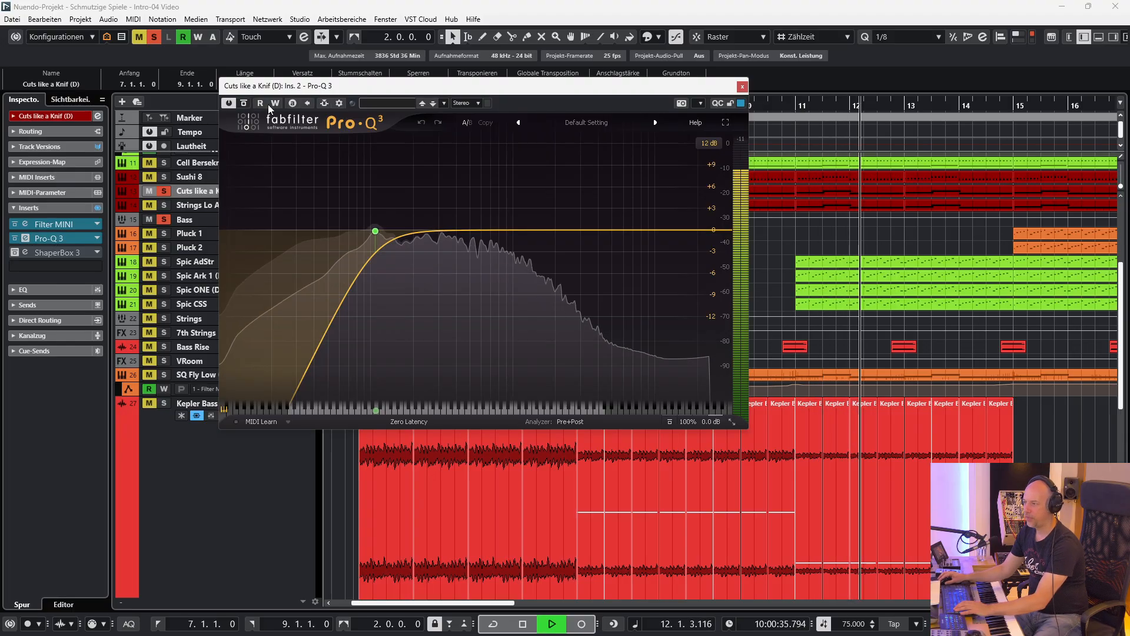
click(742, 88)
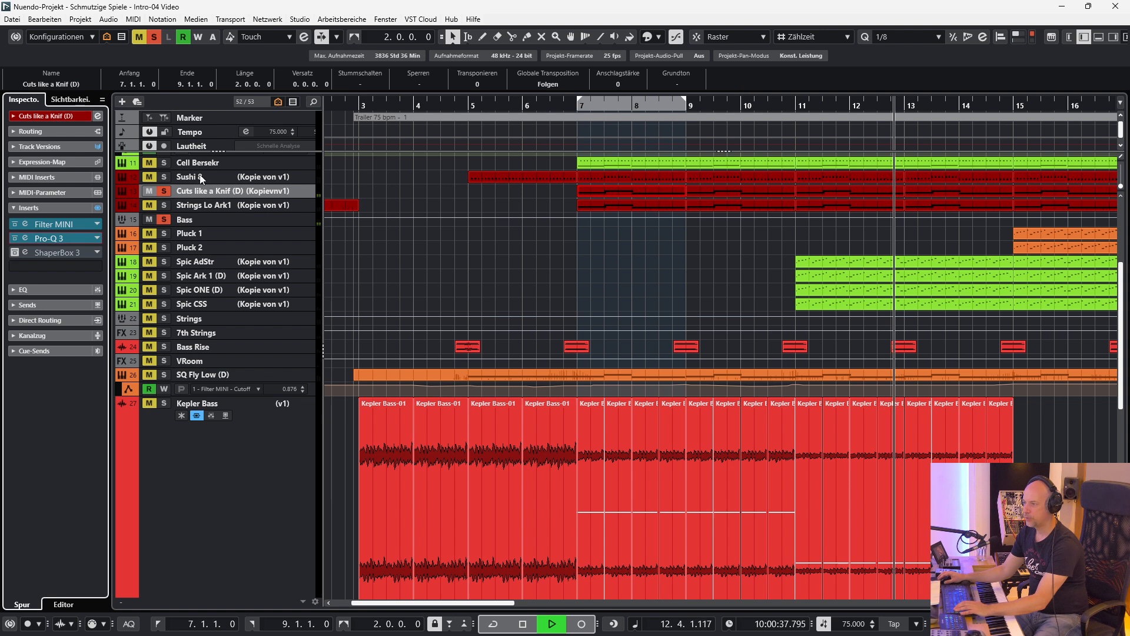
click(165, 177)
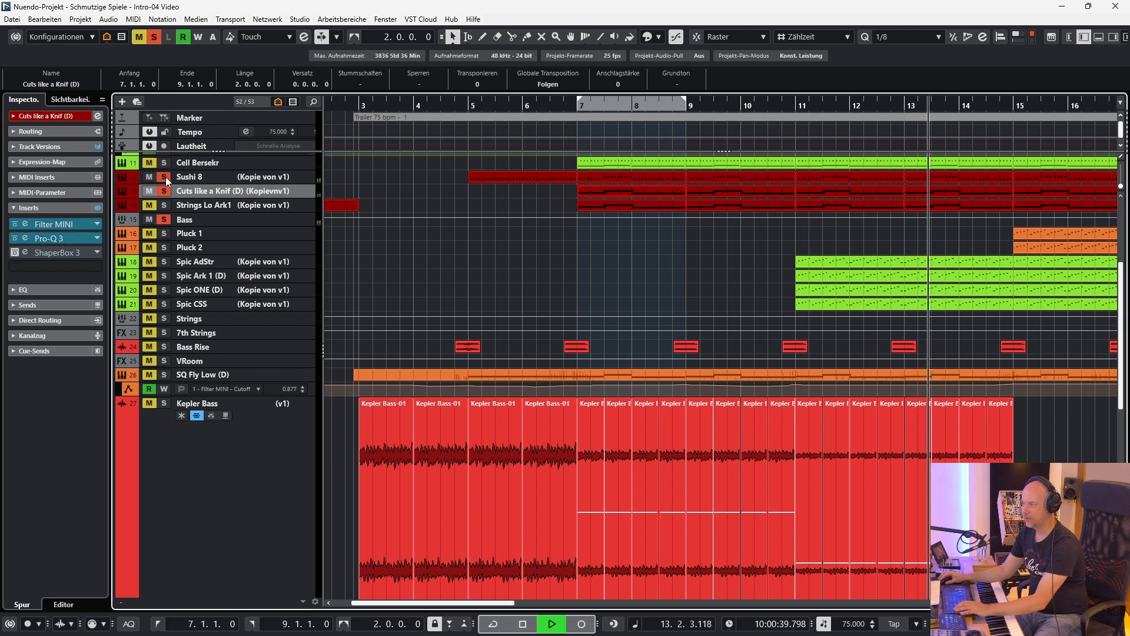
click(165, 176)
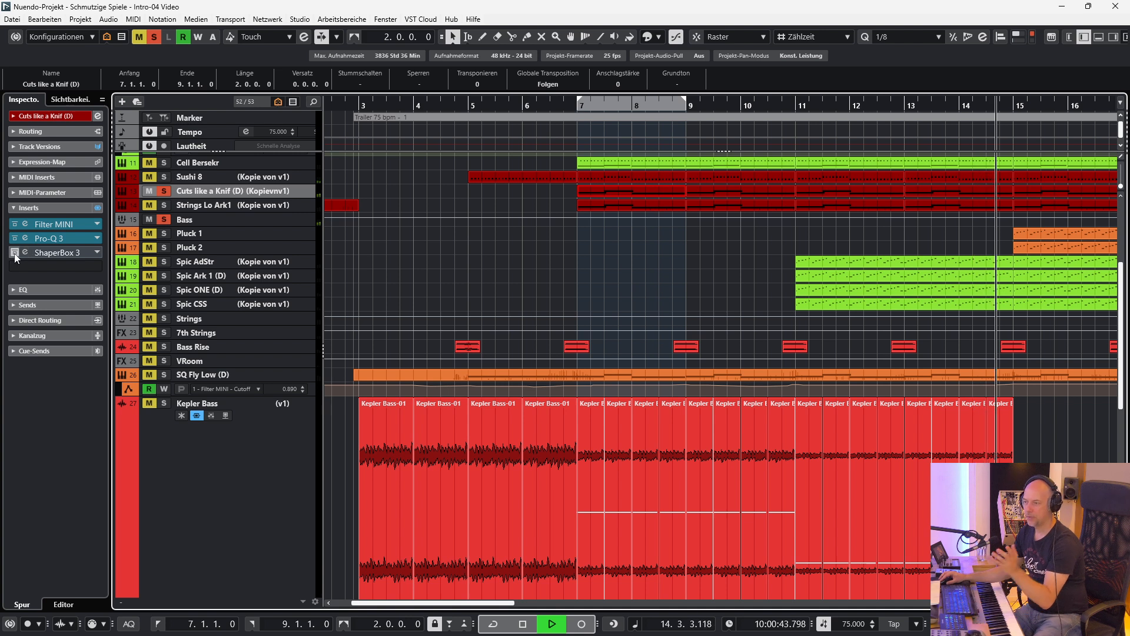
Open the ShaperBox 3 insert of Cuts like a Knif (D), reactivate it while listening and close its window.
click(15, 253)
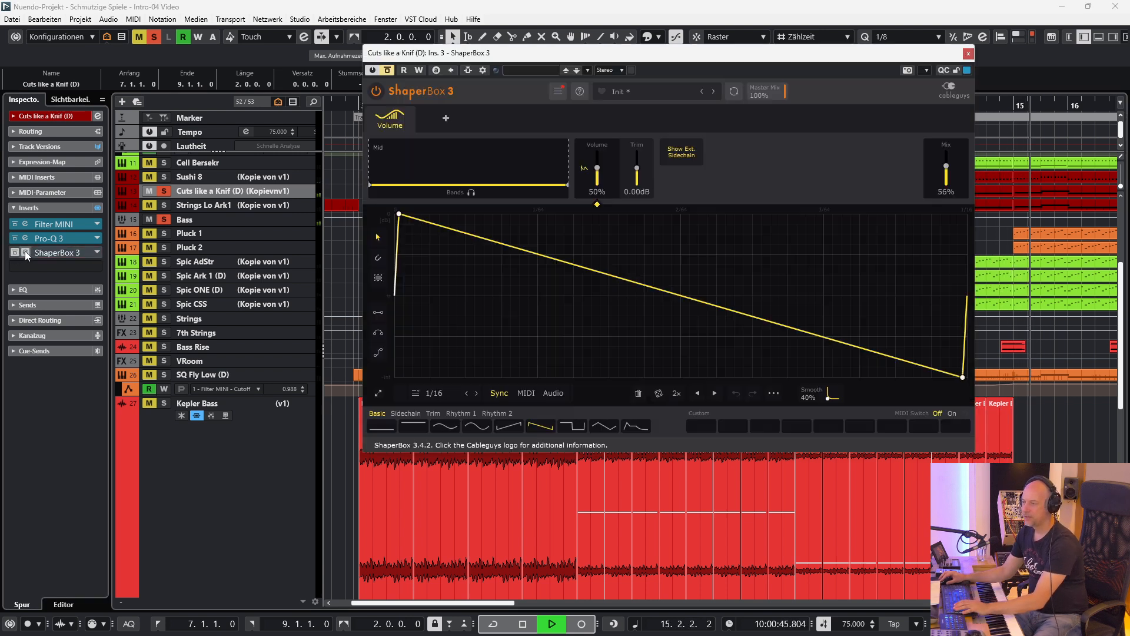
click(388, 70)
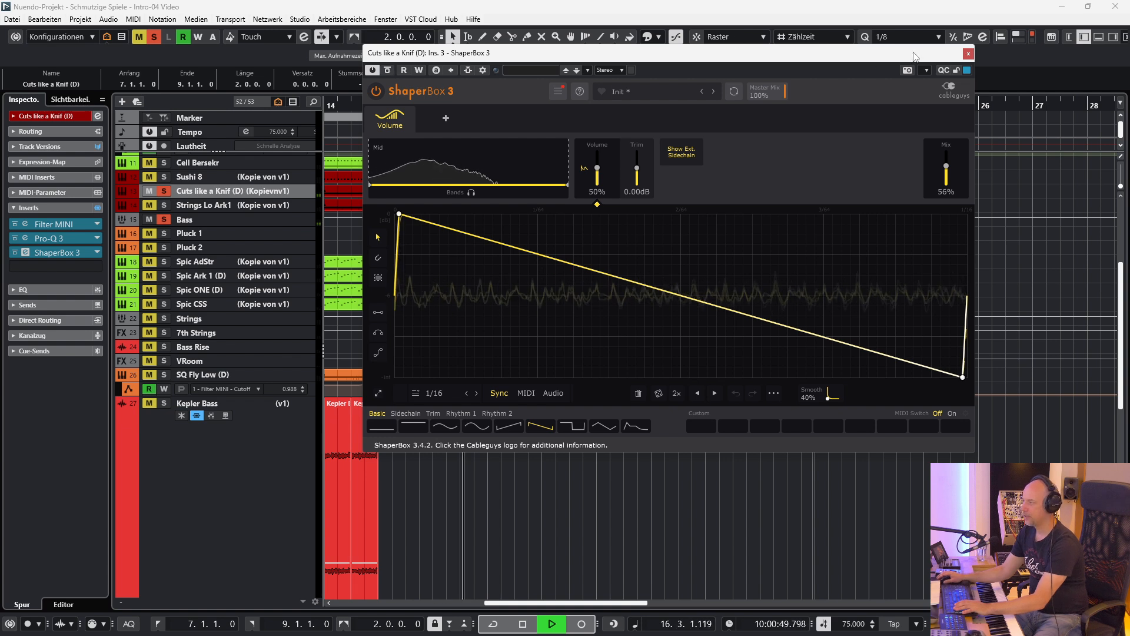
click(968, 54)
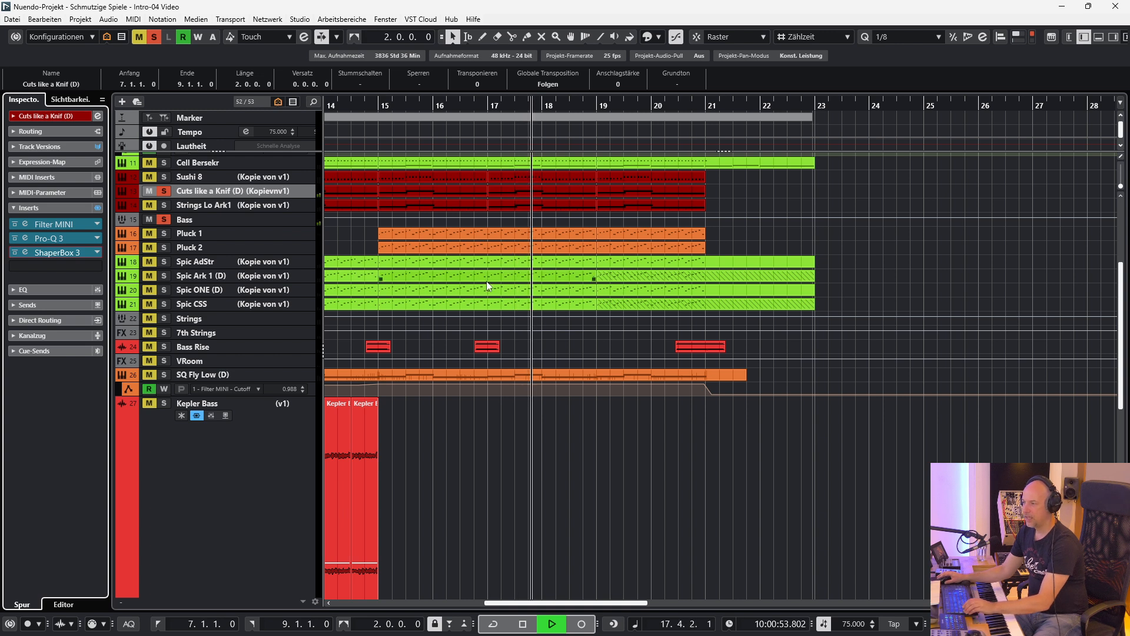
Solo Strings Lo Ark1 alone, play it from the left locator and bypass its ShaperBox 3 insert.
scroll(511, 325, left, 10)
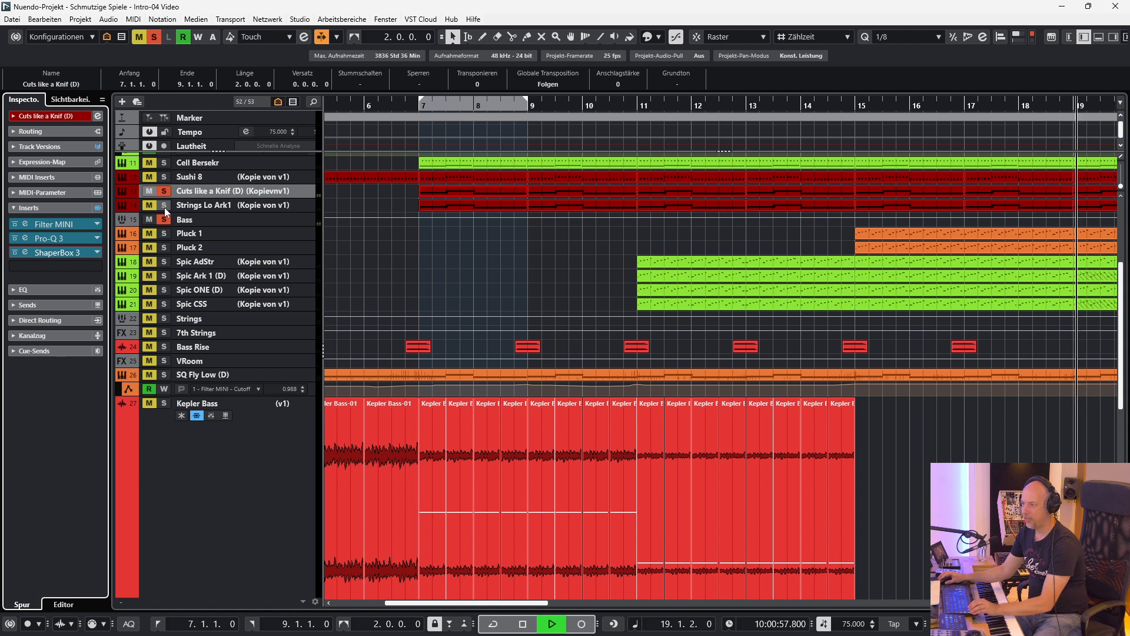
click(165, 205)
key(KP_1)
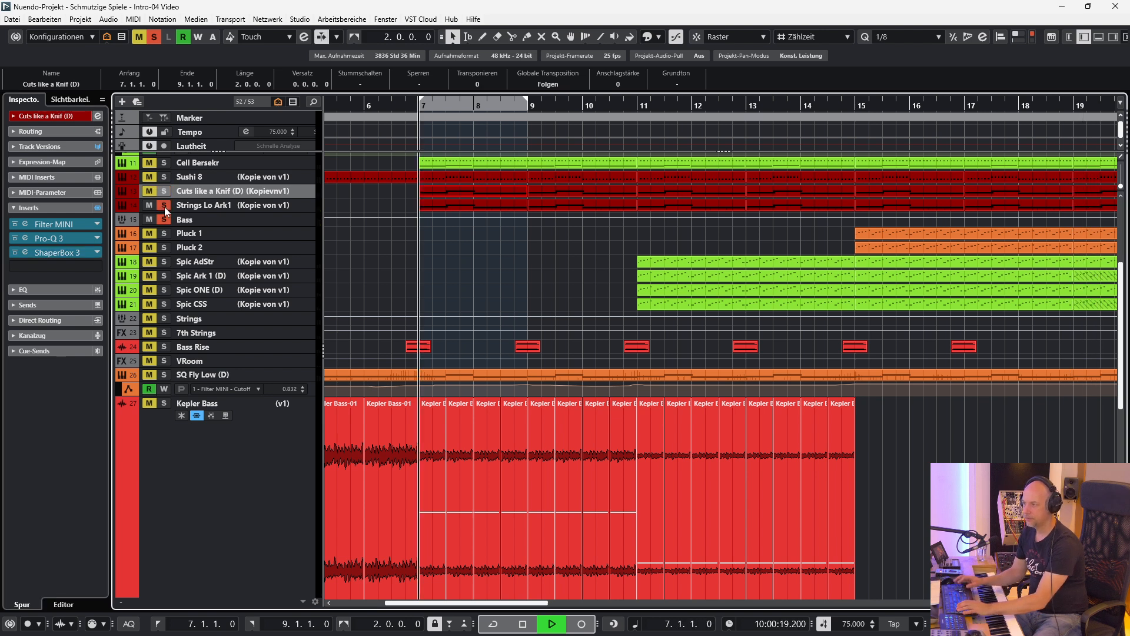
click(232, 204)
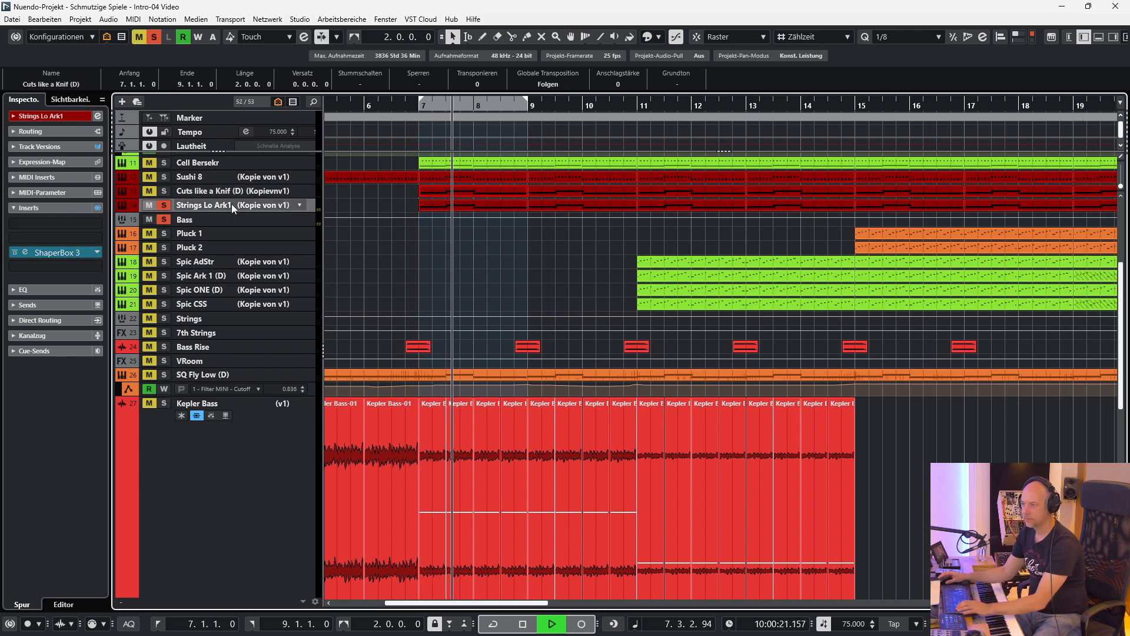
click(14, 253)
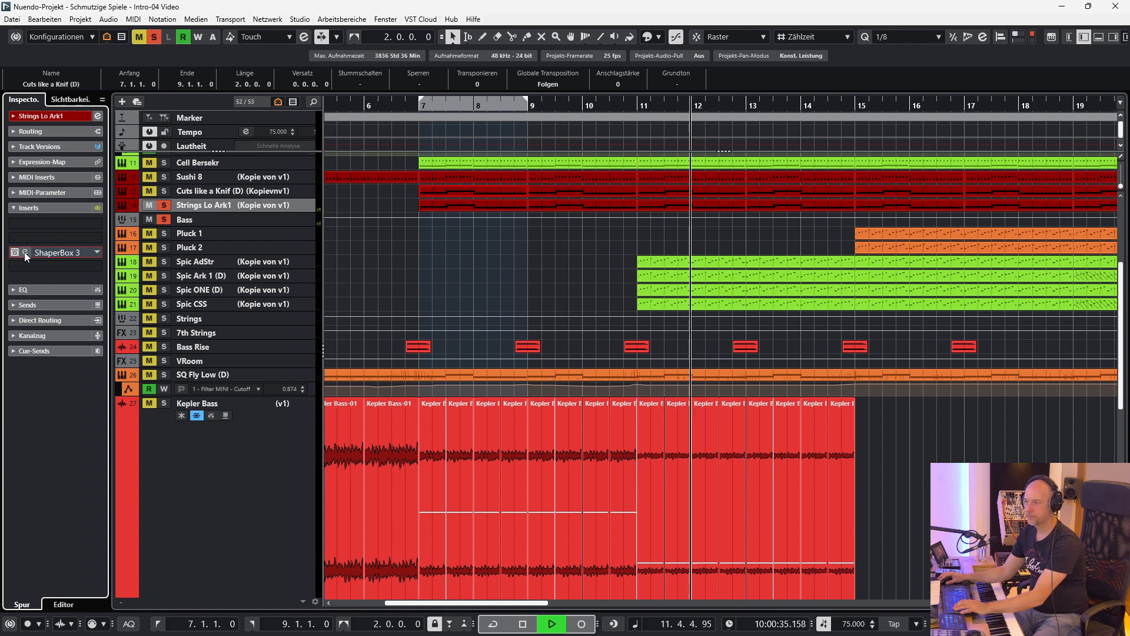
Open the ShaperBox 3 insert of Strings Lo Ark1, reactivate it while listening and close its window.
click(25, 253)
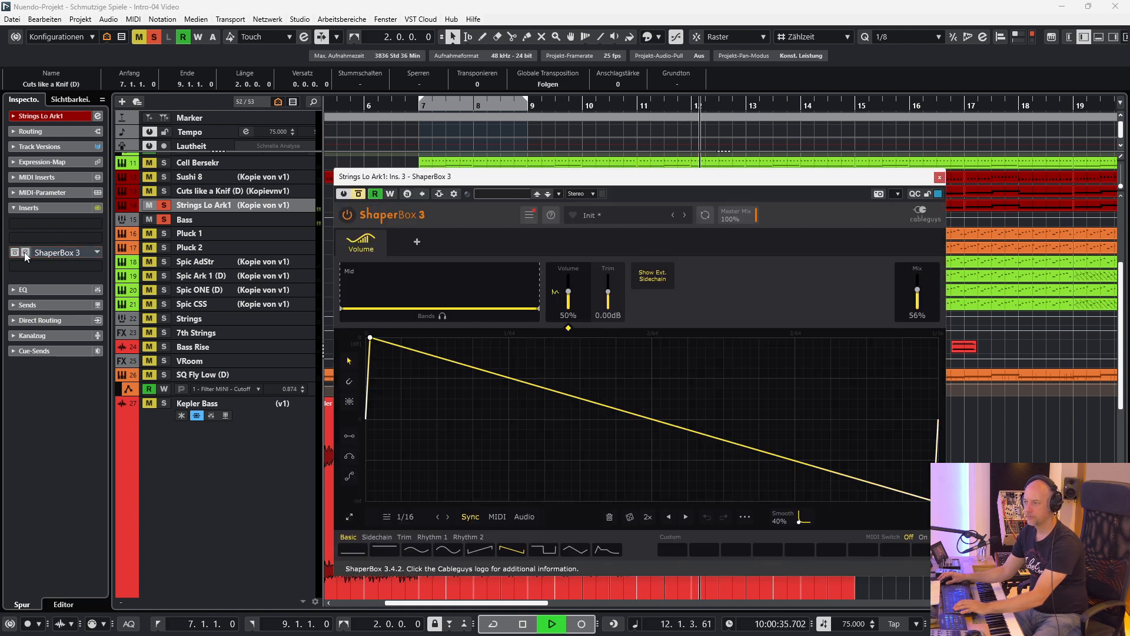
click(360, 194)
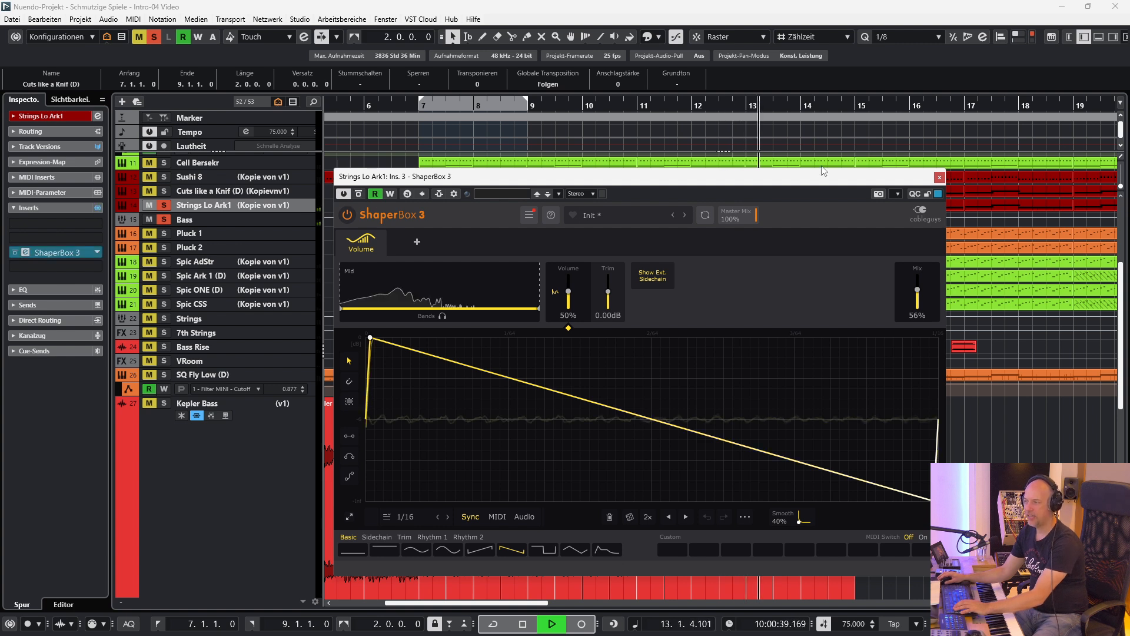
click(940, 177)
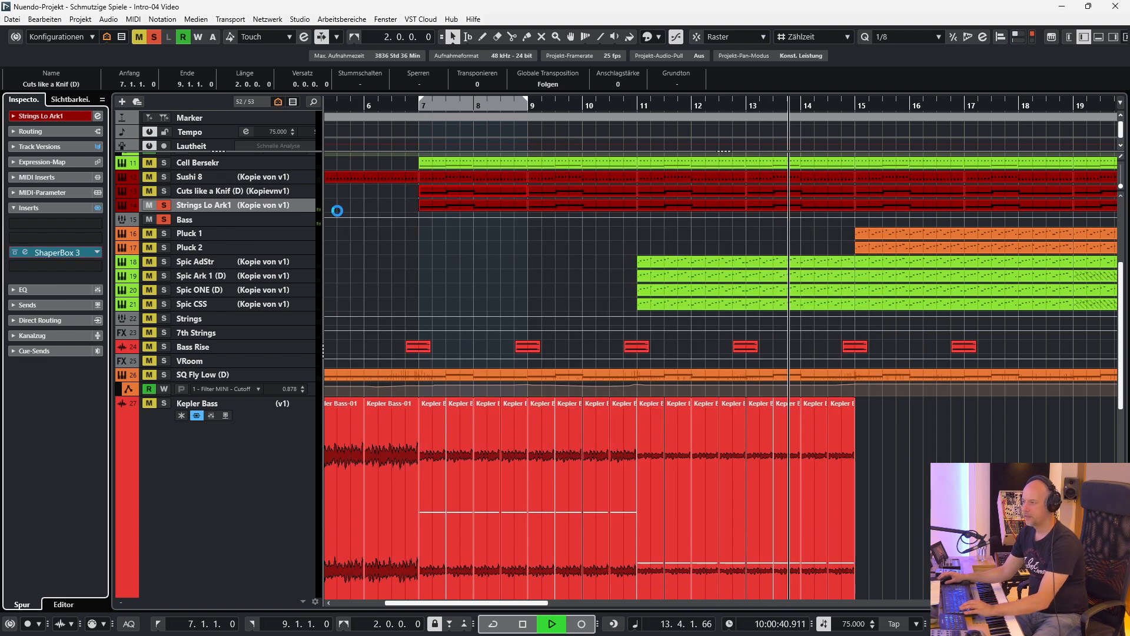
View the Kontakt instrument of Strings Lo Ark1 during playback, close its window and stop playback.
click(335, 210)
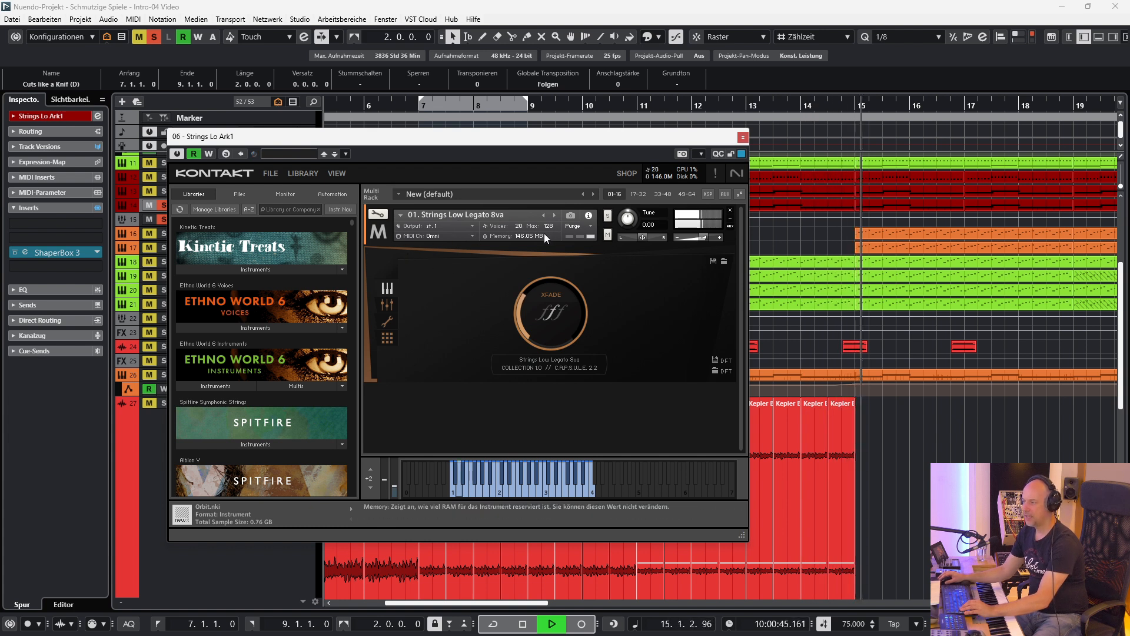
click(743, 138)
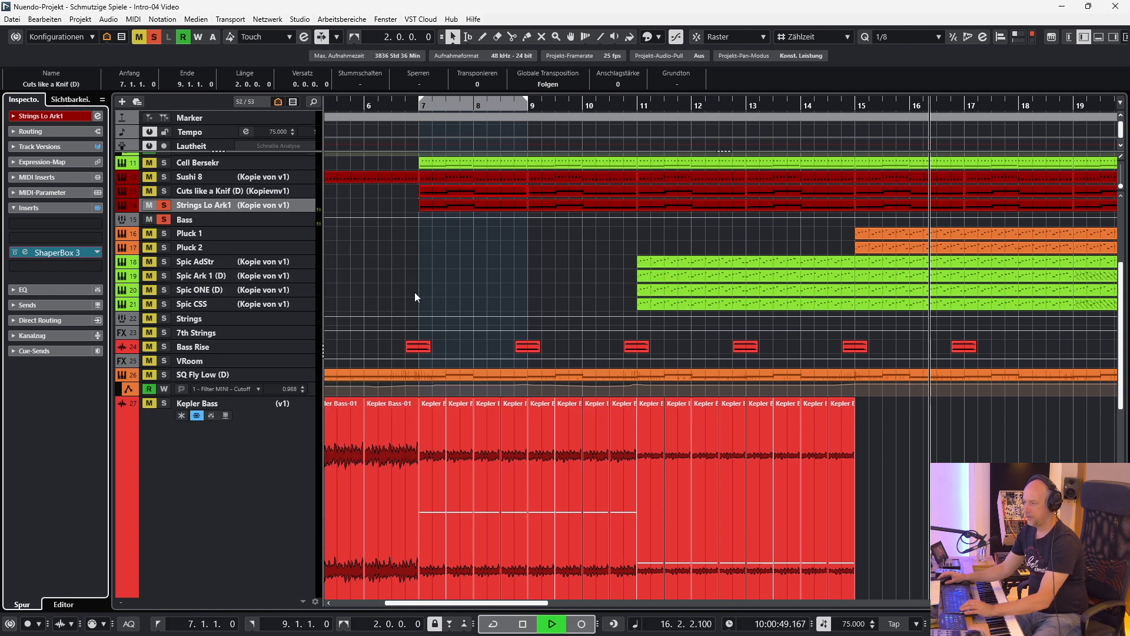
key(space)
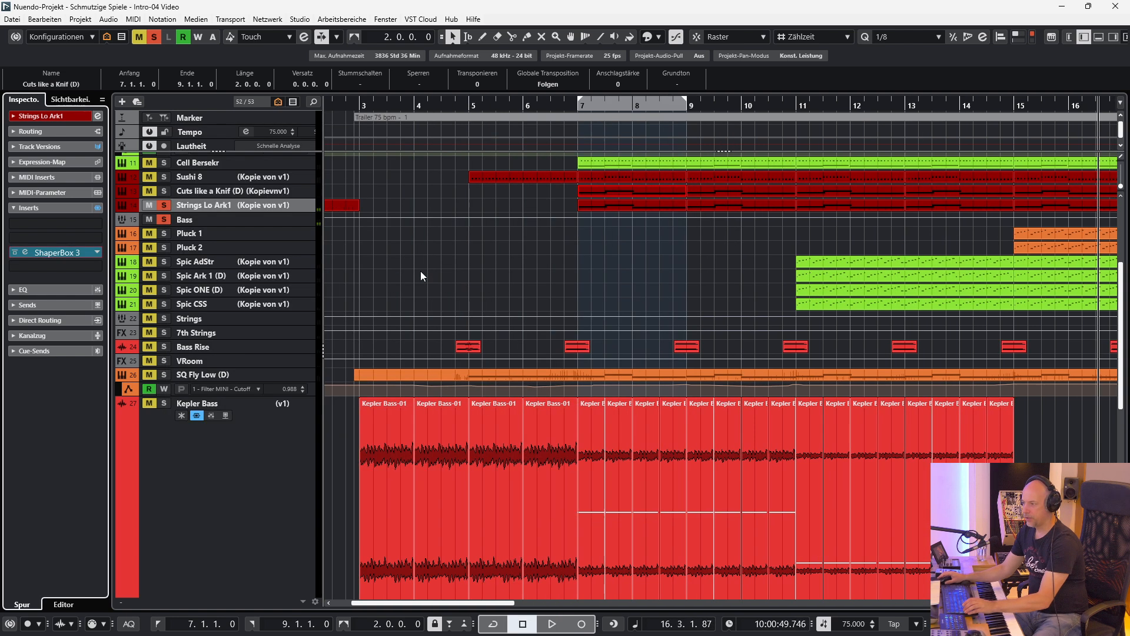
Solo SQ Fly Low (D), play it from a left locator placed just before bar 5 and open its Serum instrument.
ctrl+click(165, 374)
ctrl+click(471, 103)
click(470, 103)
click(221, 372)
key(space)
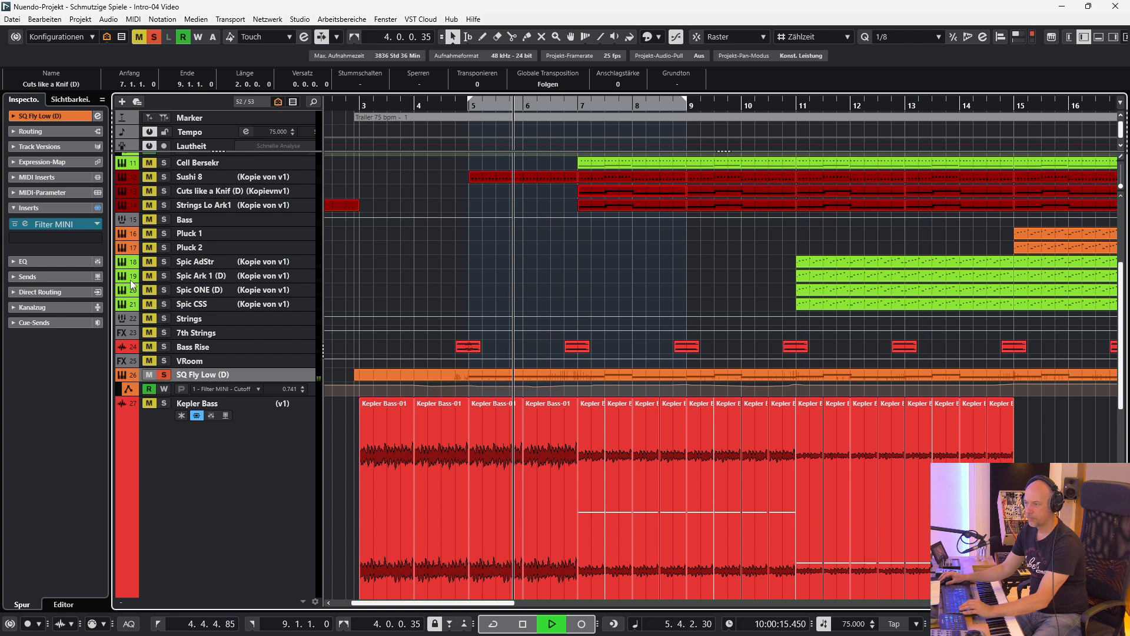
key(e)
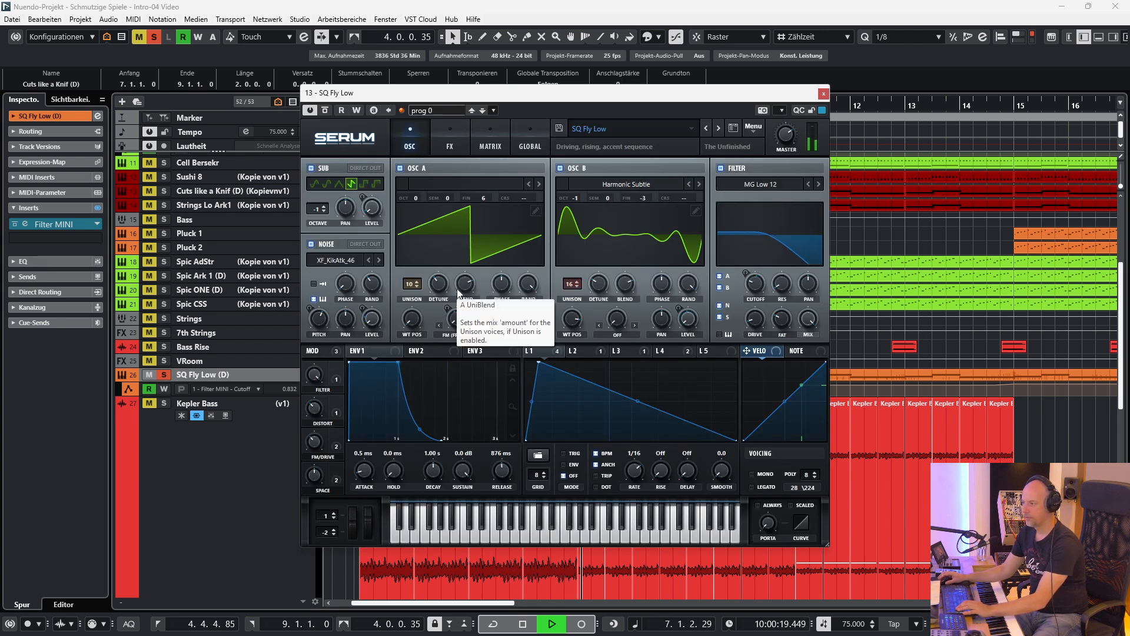
Open the Filter MINI insert of SQ Fly Low (D), briefly bypass it for comparison, then close both plug-in windows and stop playback.
click(33, 223)
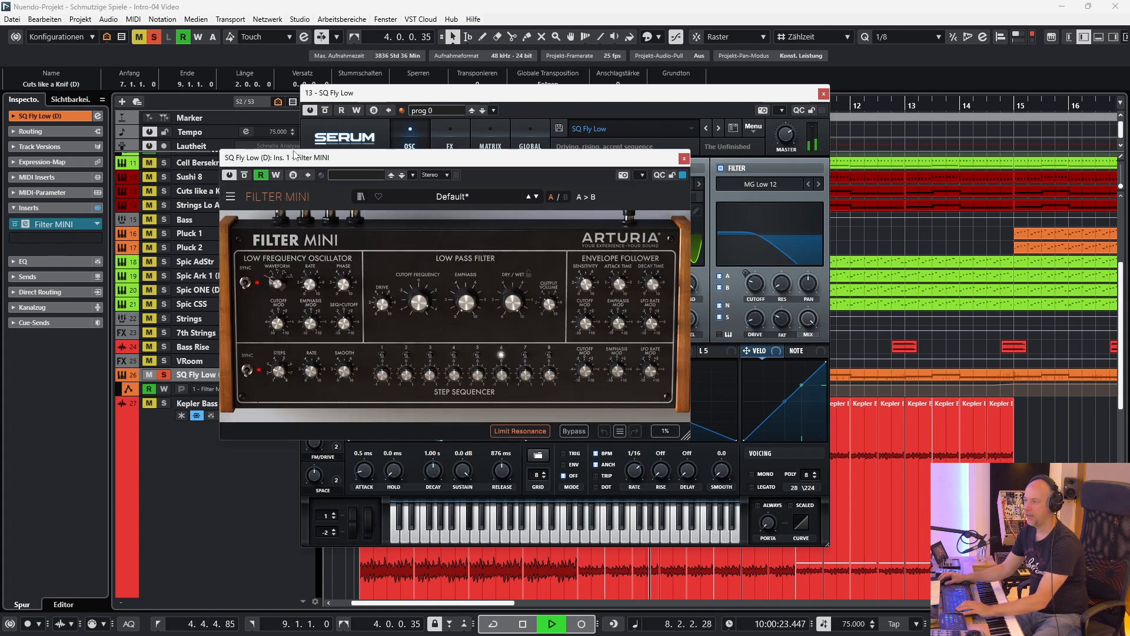
drag(295, 154, 289, 162)
click(240, 183)
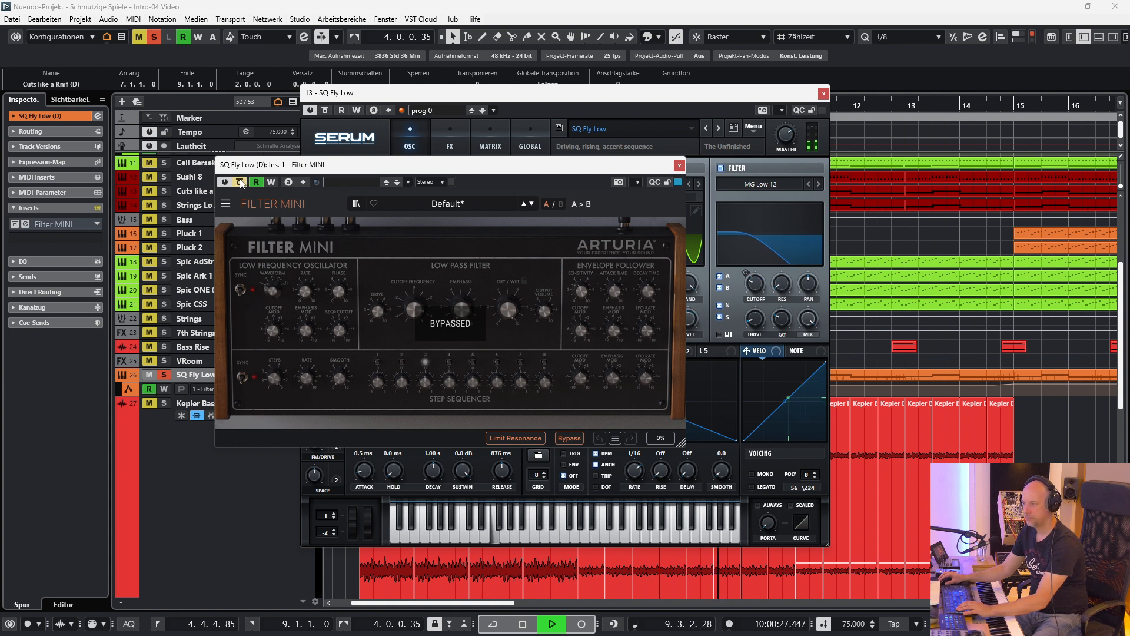
click(240, 183)
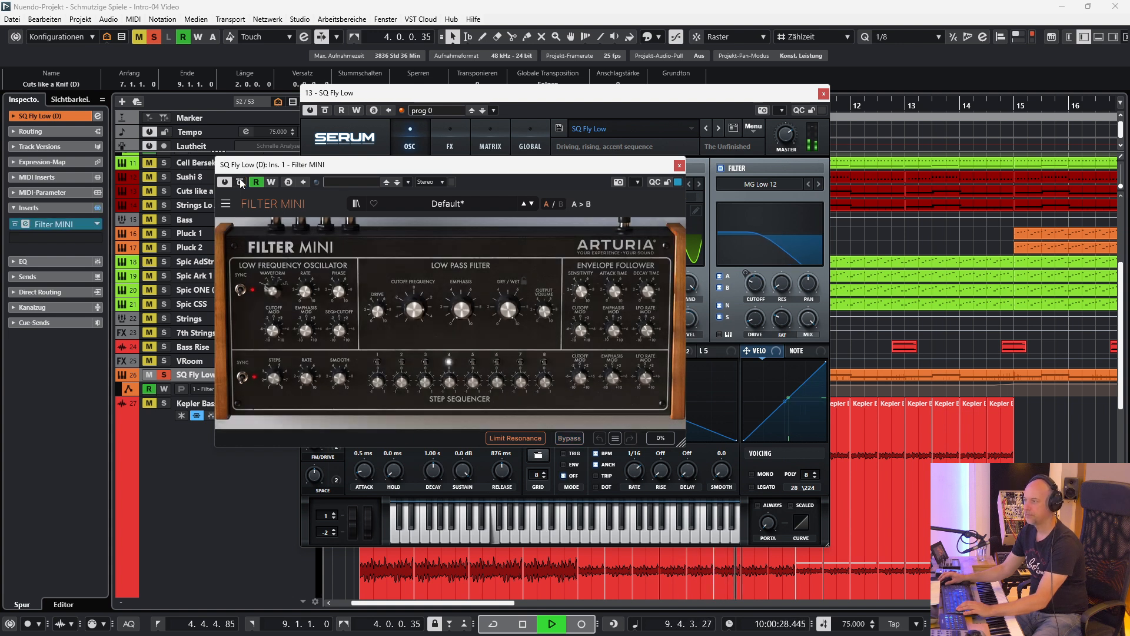
click(680, 165)
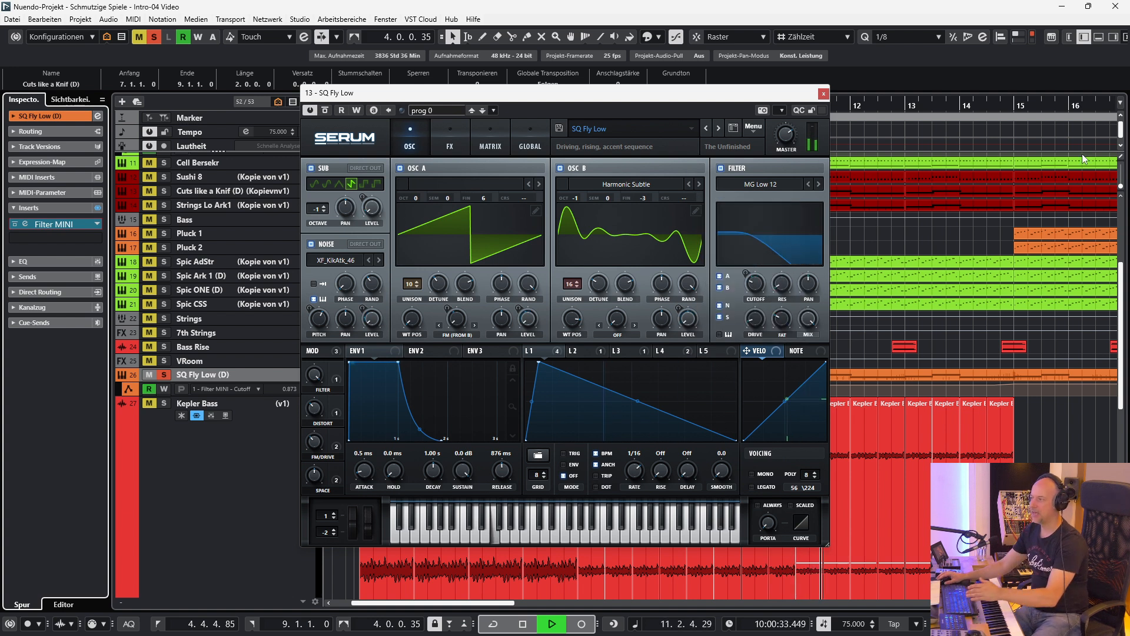
click(824, 93)
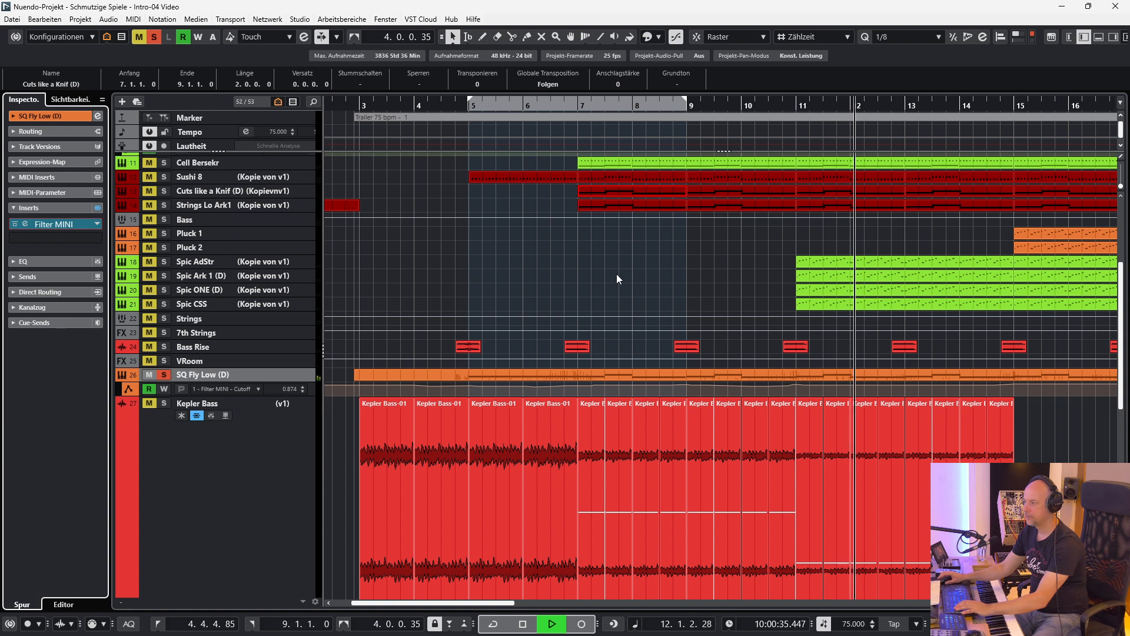
key(space)
Solo Cell Bersekr, set the locators around its part from bar 7 to 11 and play it with its Kontakt instrument open.
scroll(575, 270, up, 5)
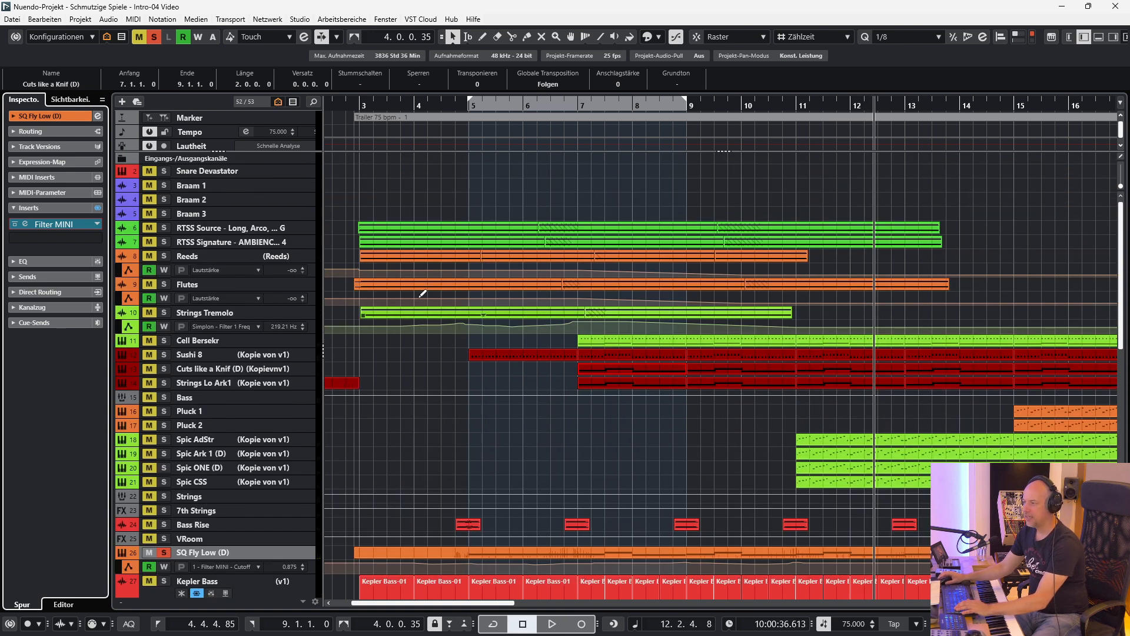
click(164, 341)
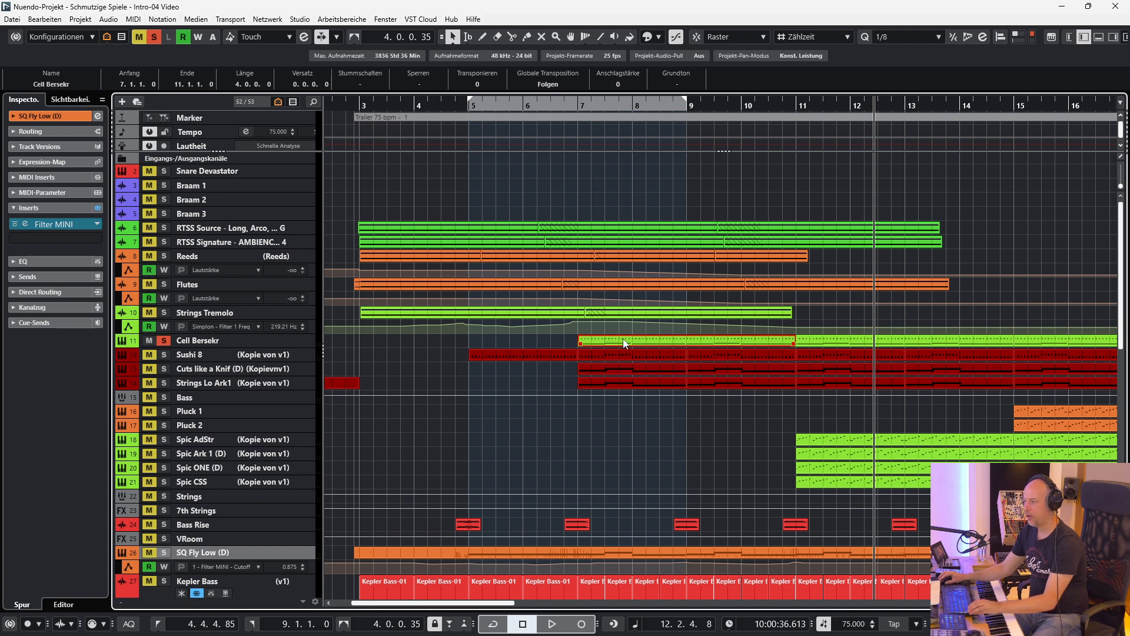
key(p)
click(254, 345)
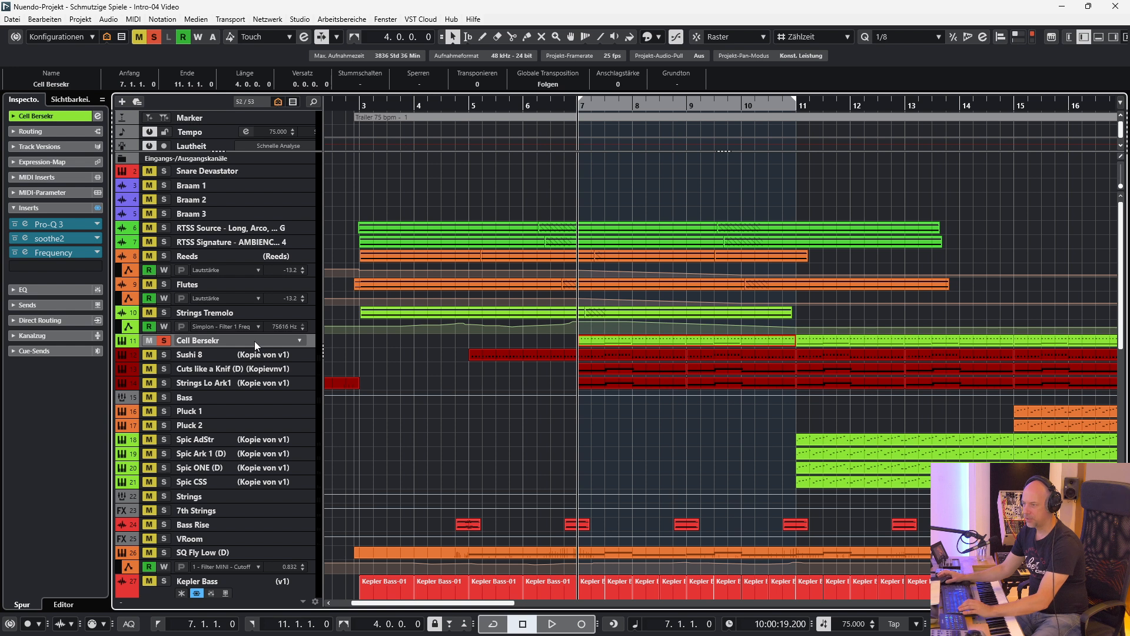
key(space)
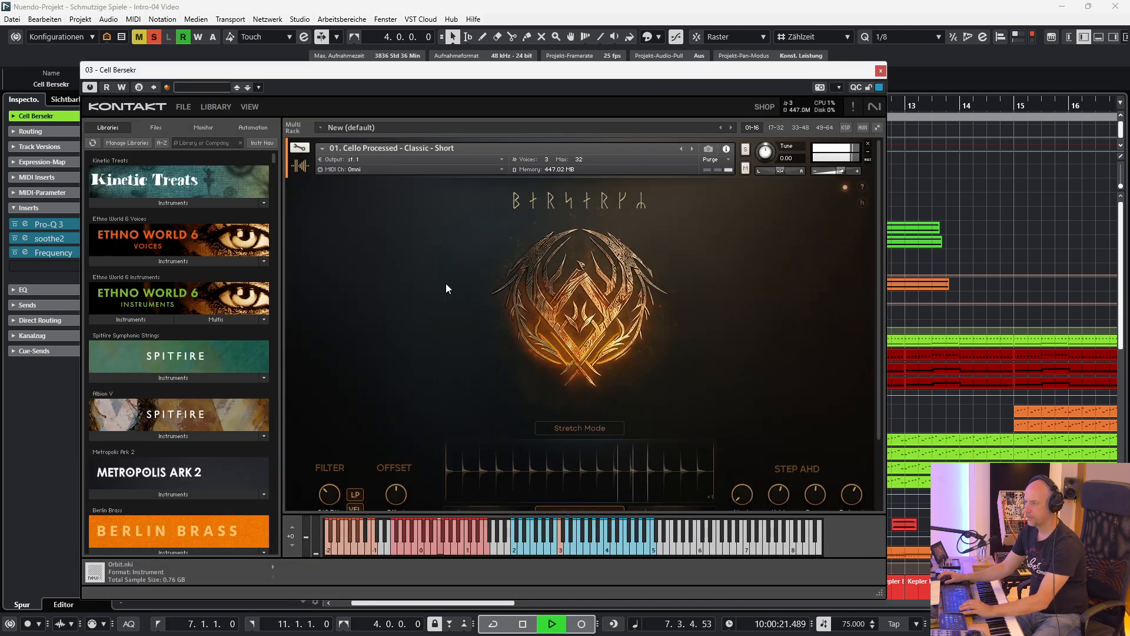
drag(551, 72, 539, 50)
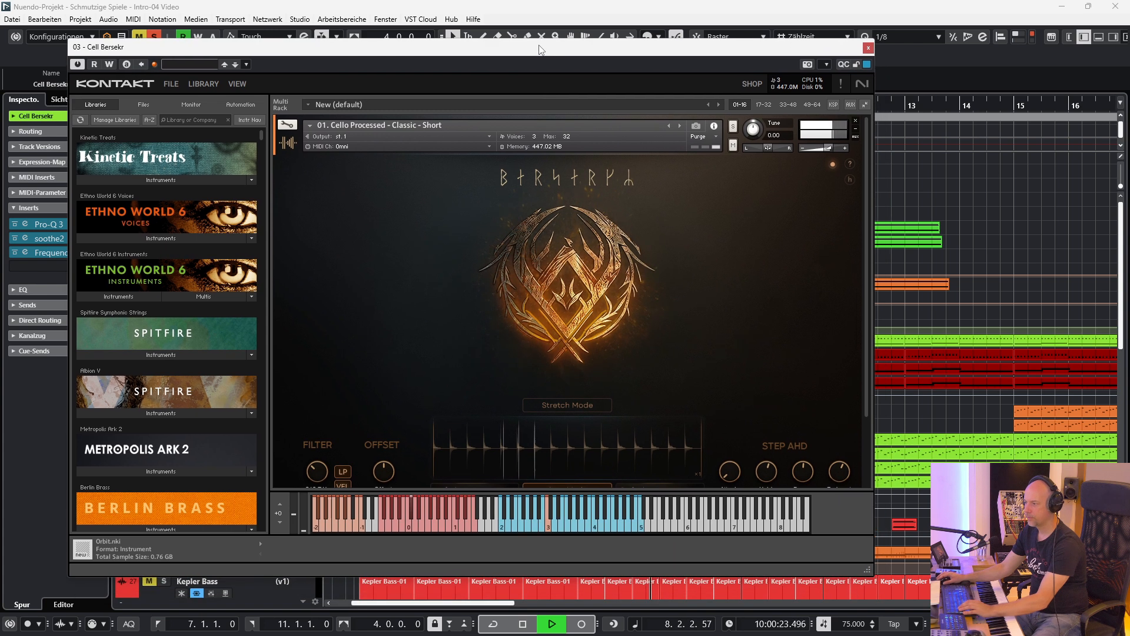
key(space)
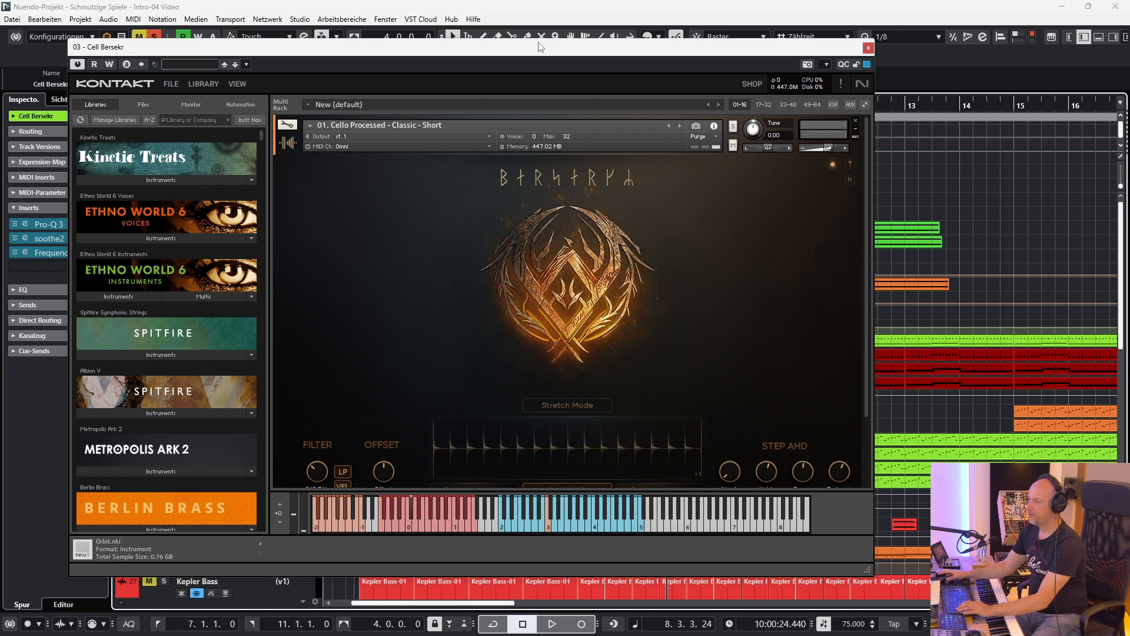
View the Step Mode controls of the Cell Bersekr instrument, then examine the part's notes in the Key Editor and close both windows.
scroll(533, 308, down, 3)
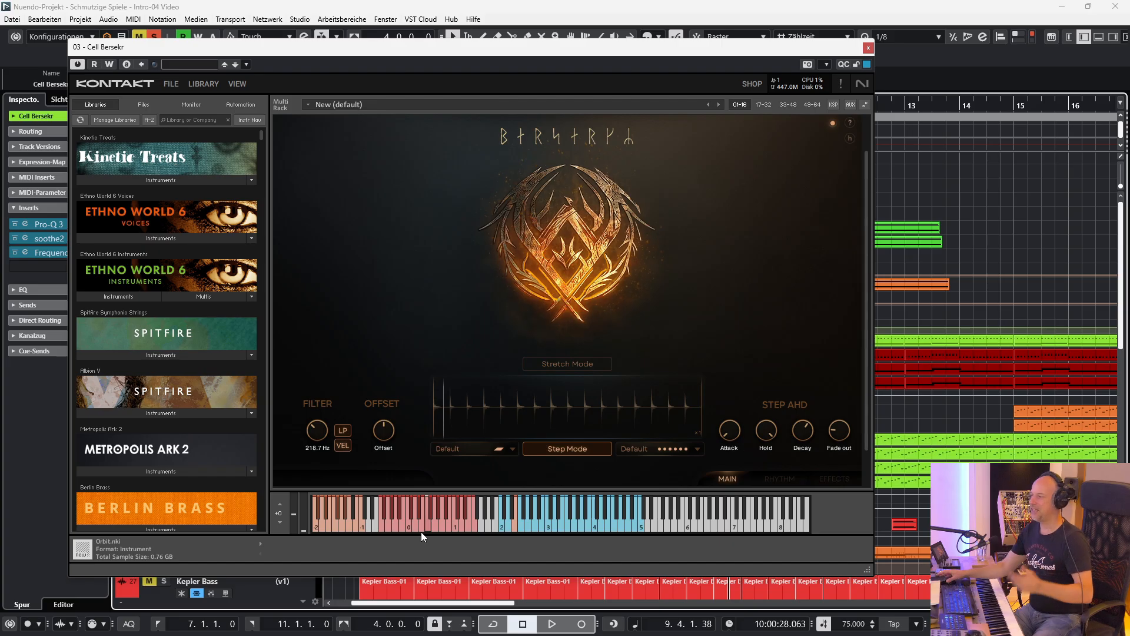
click(868, 48)
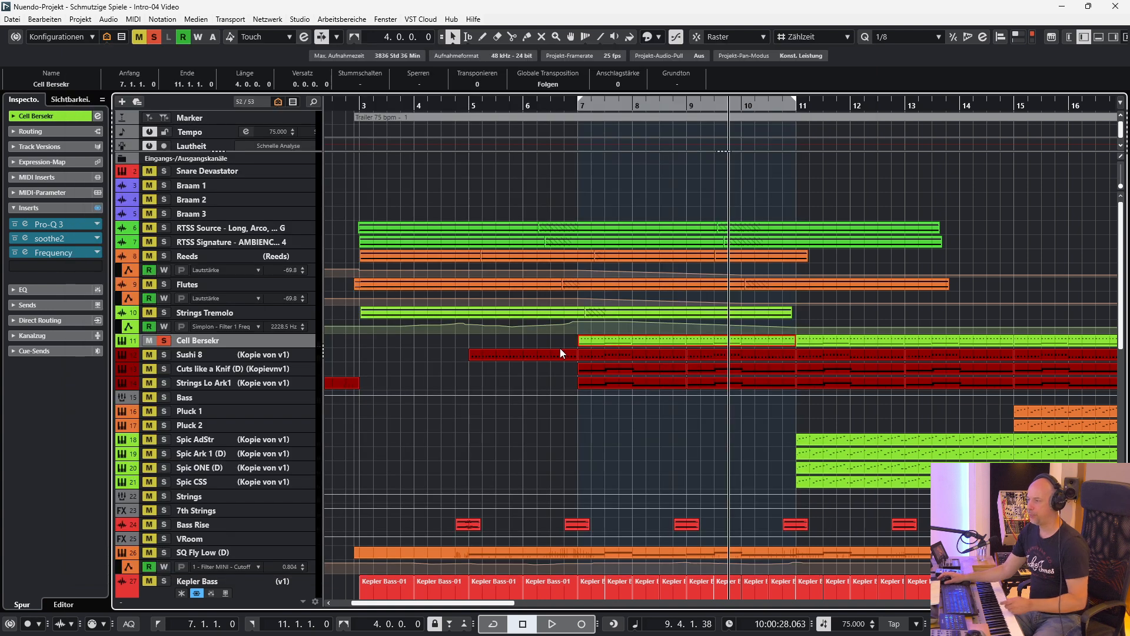
double_click(632, 345)
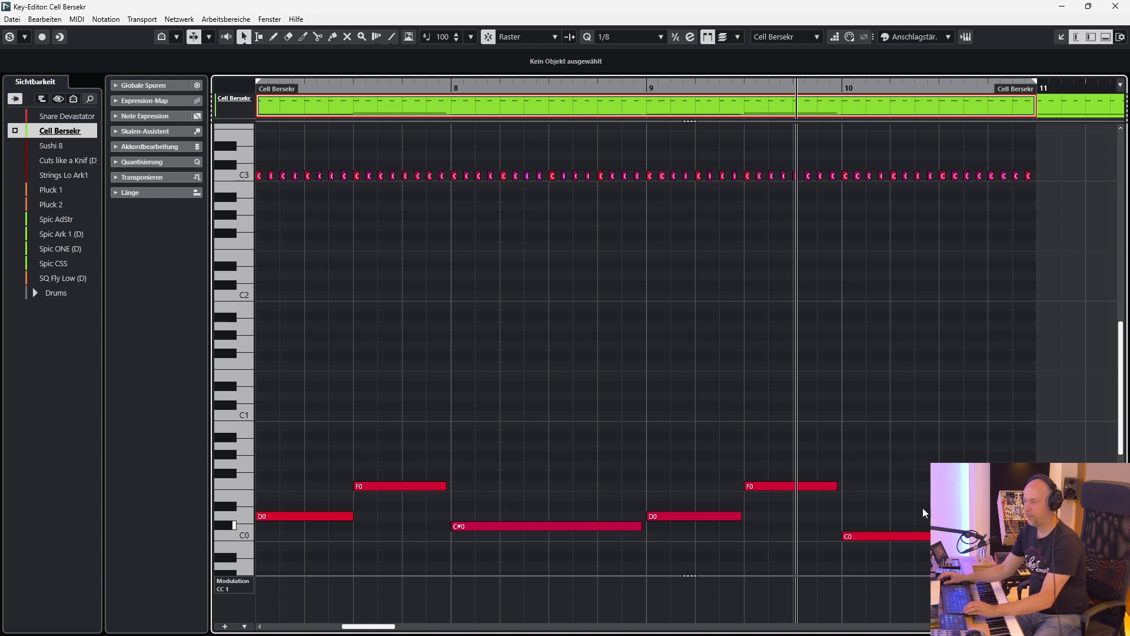
click(1115, 7)
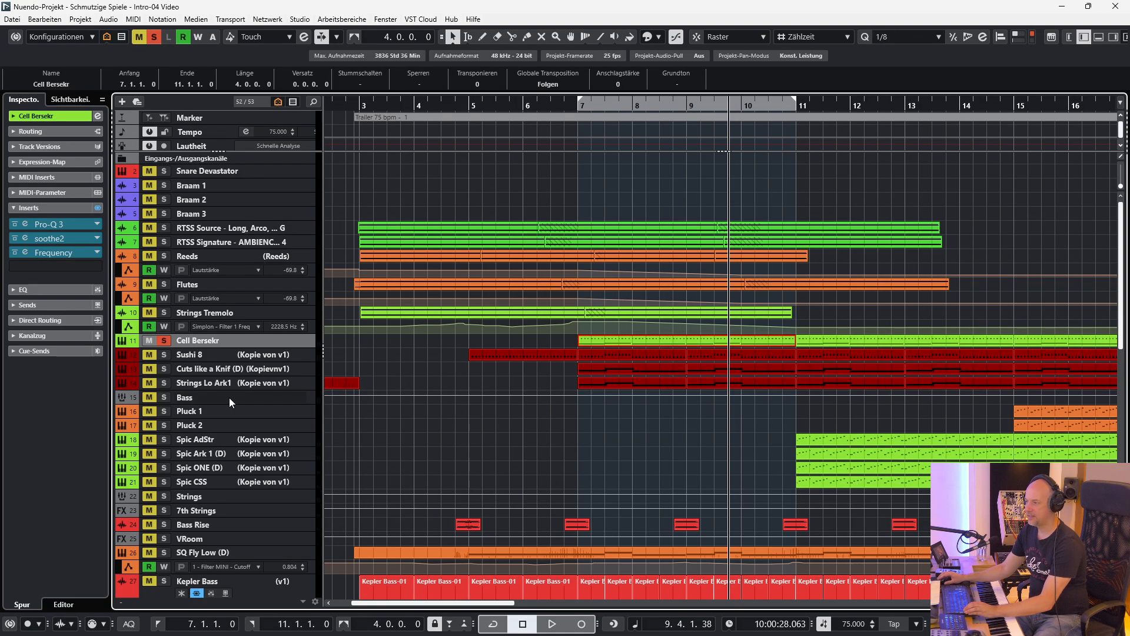
Listen to Cell Bersekr soloed together with Sushi 8, Cuts like a Knif (D), Strings Lo Ark1, SQ Fly Low (D) and Kepler Bass, and clear all solos.
click(163, 354)
click(163, 369)
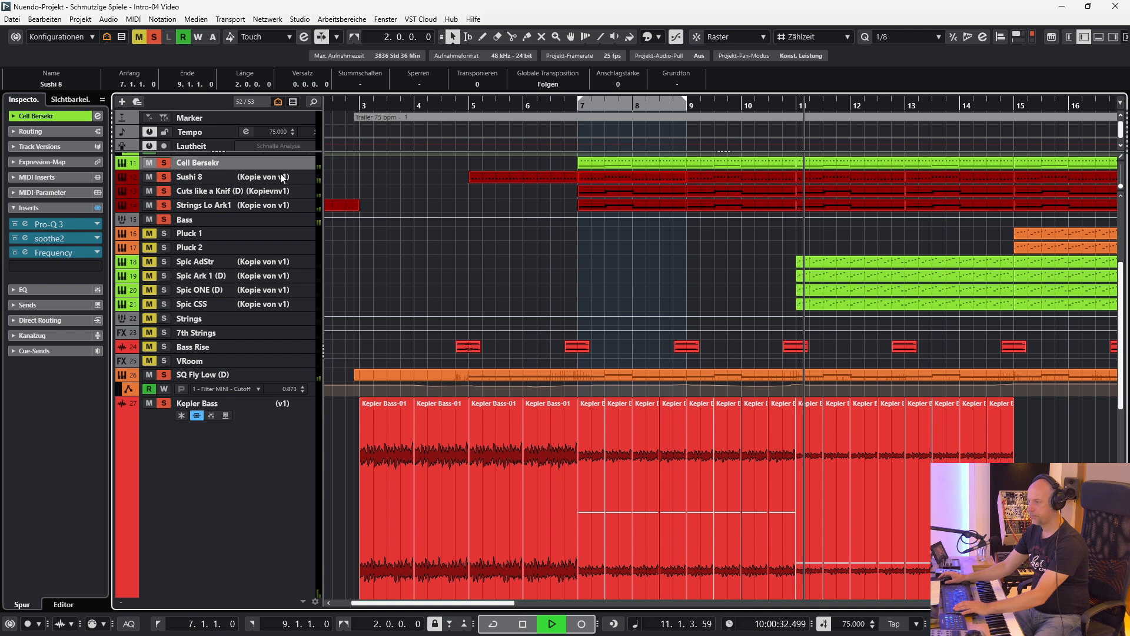
key(space)
click(152, 36)
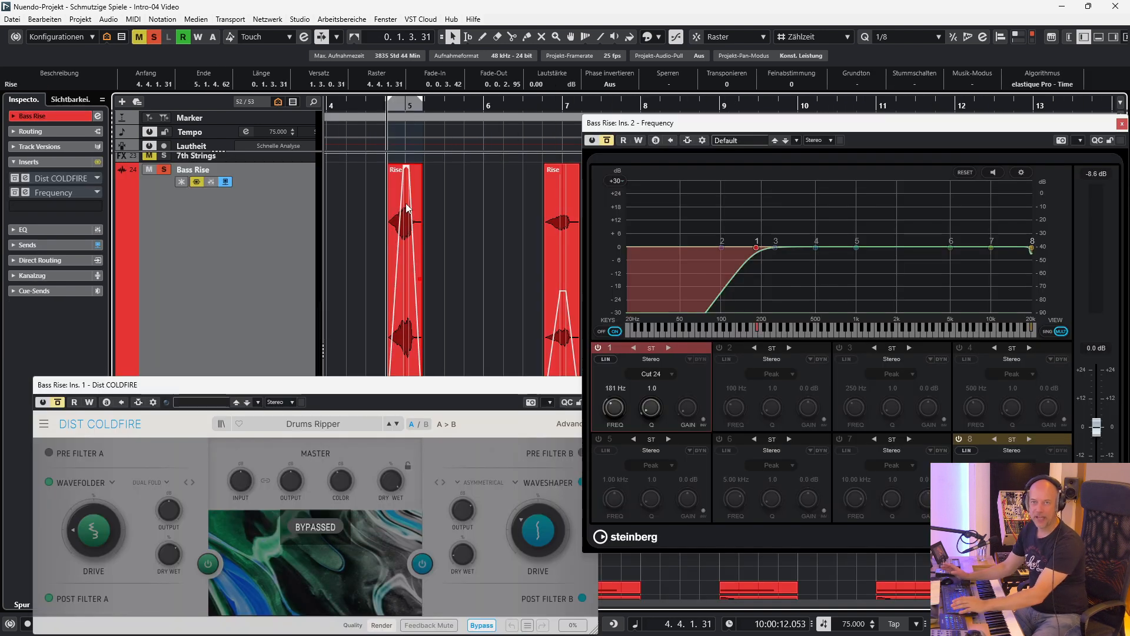
Play the soloed Bass Rise track without effects and reactivate its Dist COLDFIRE and Frequency inserts, listening to the result.
key(space)
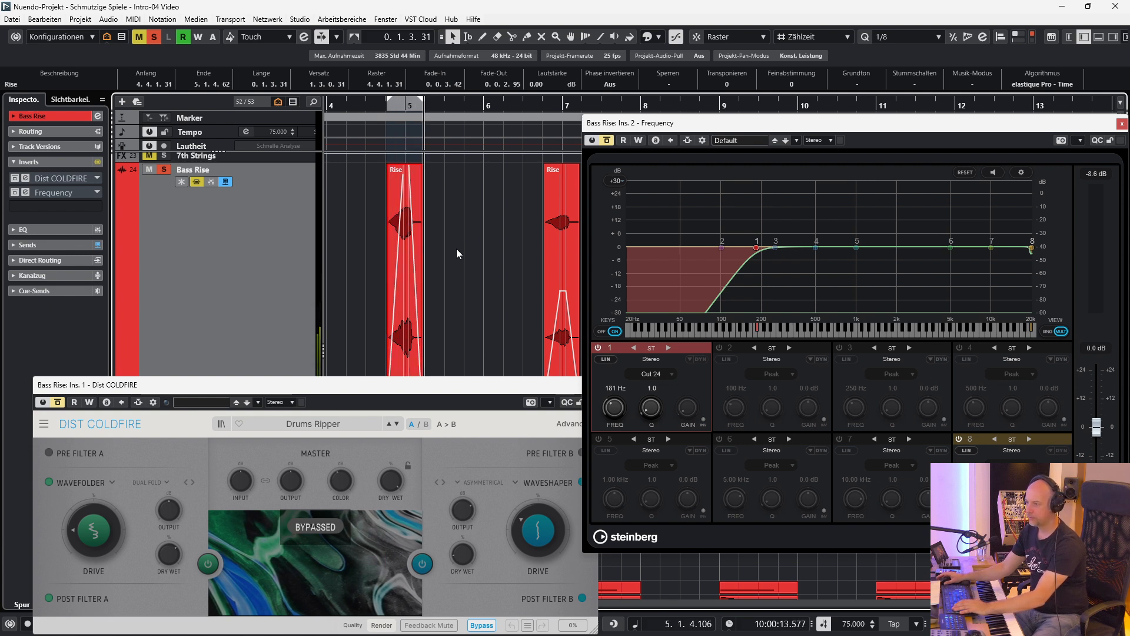
click(14, 179)
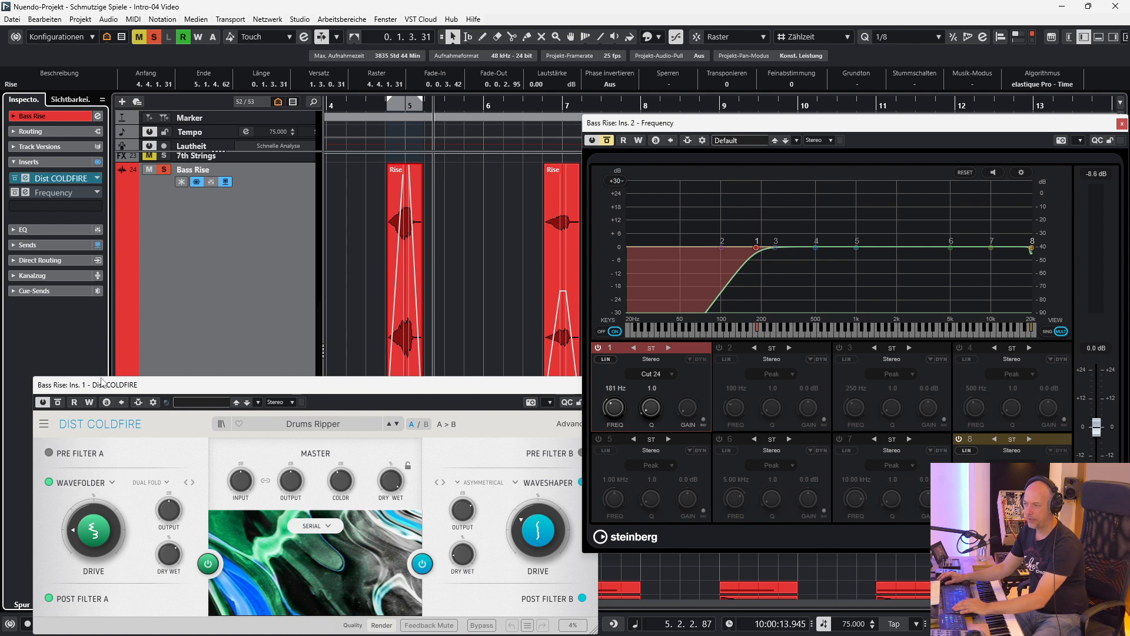
key(space)
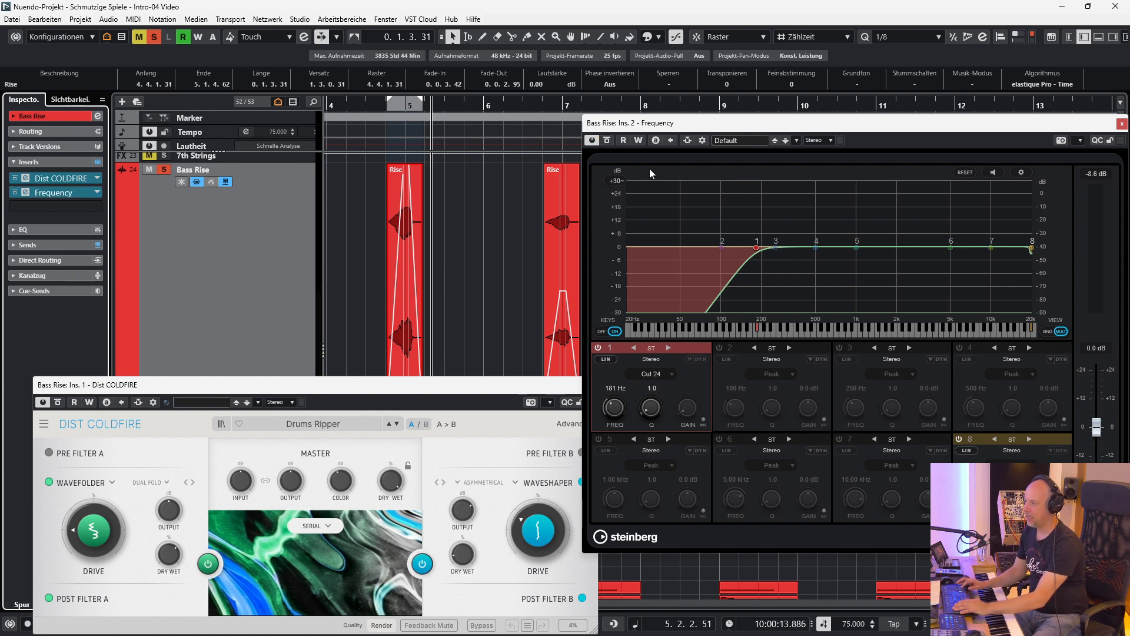
key(space)
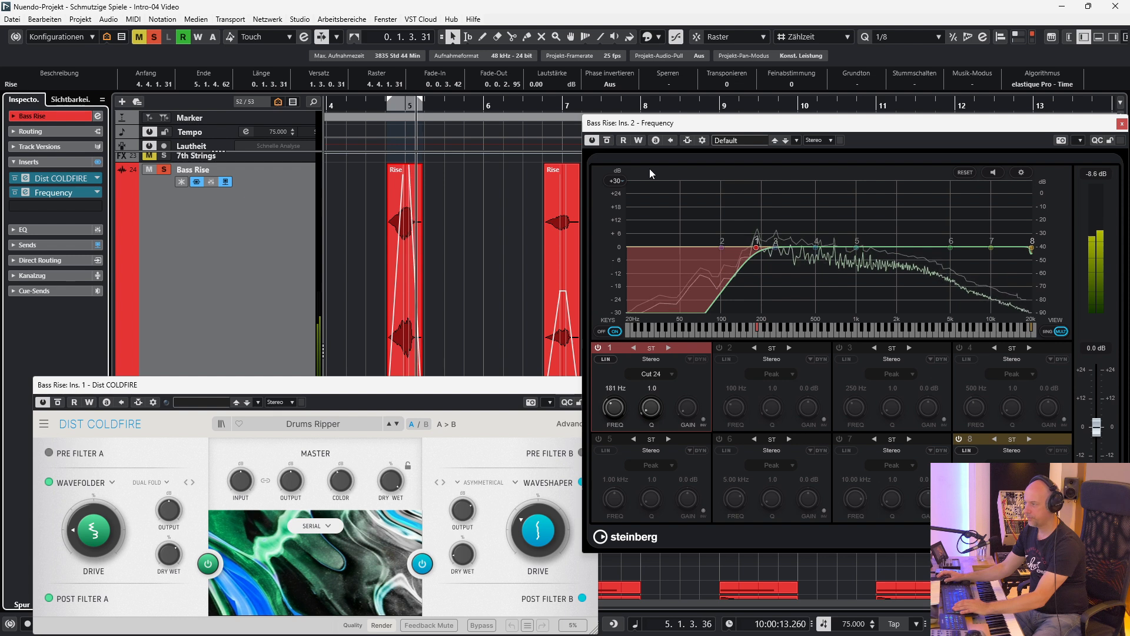
key(space)
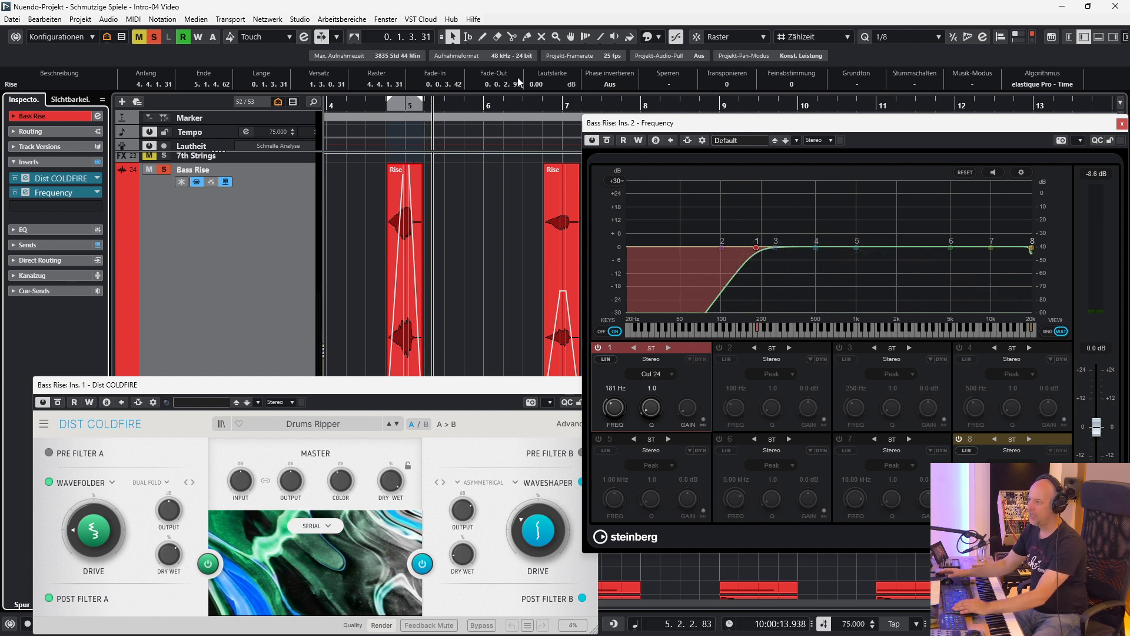
Compare the volume and transposition values of the first and second Rise events on the Bass Rise track.
click(558, 220)
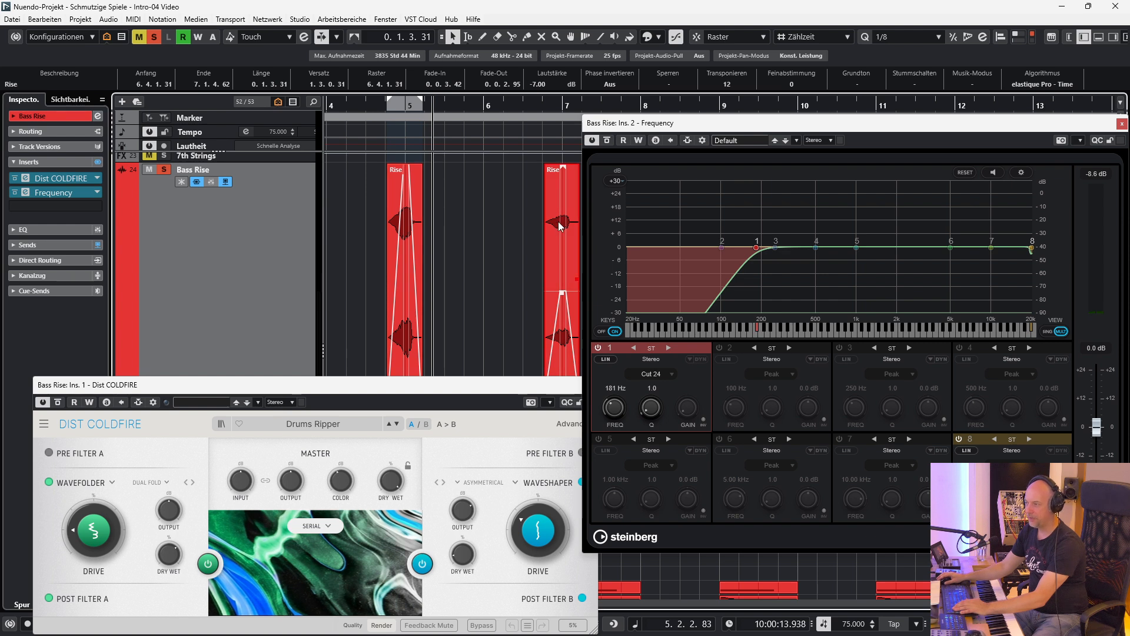
click(398, 232)
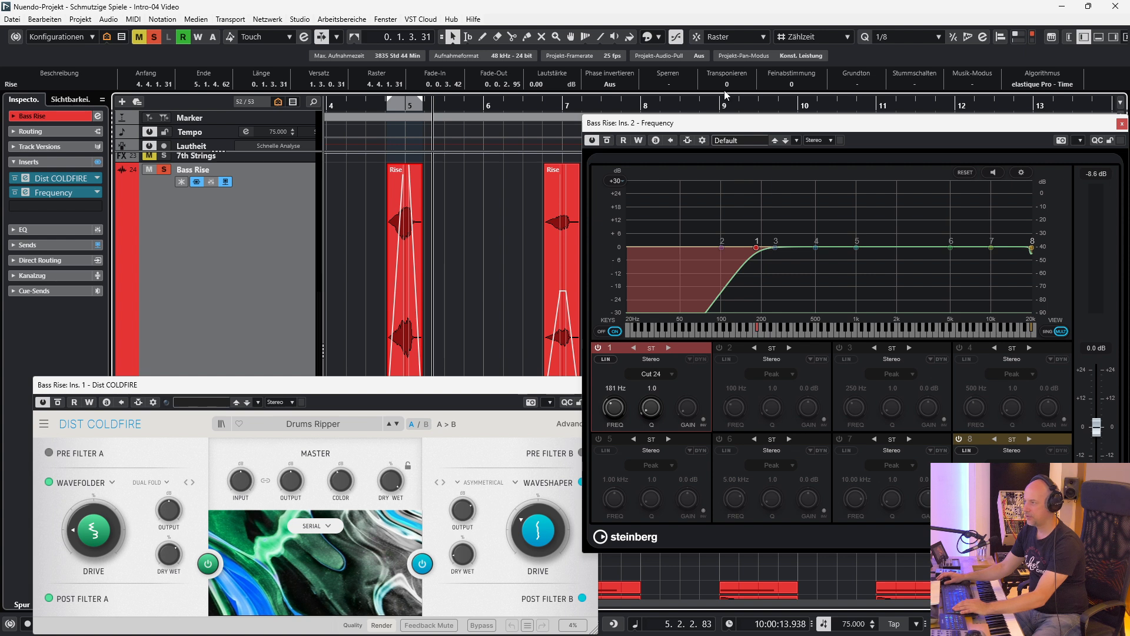
click(557, 219)
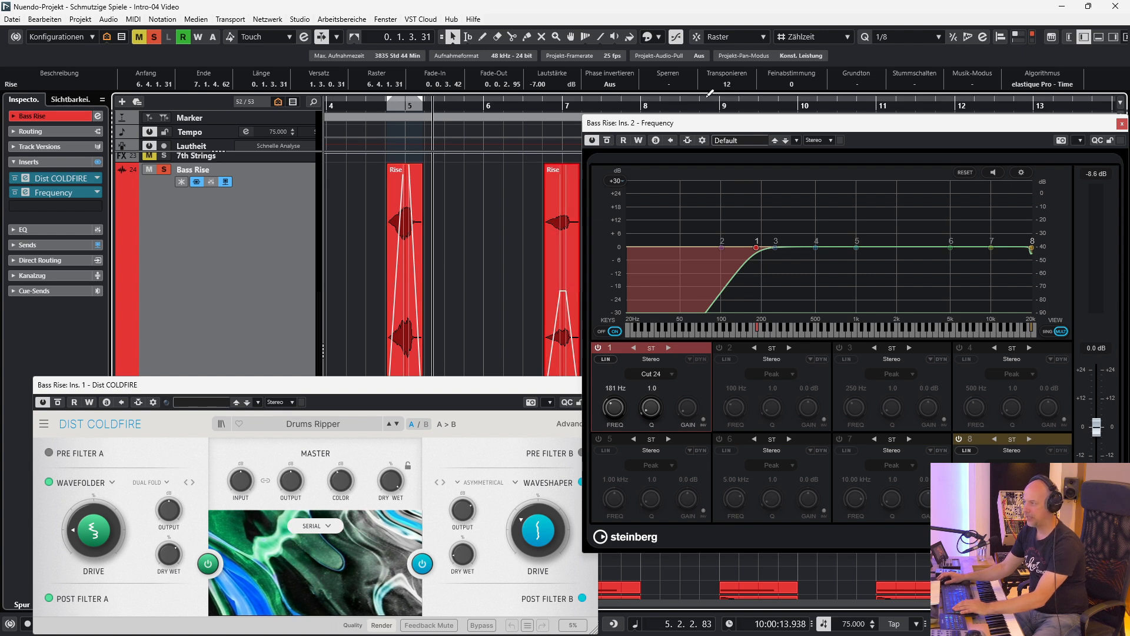
click(403, 205)
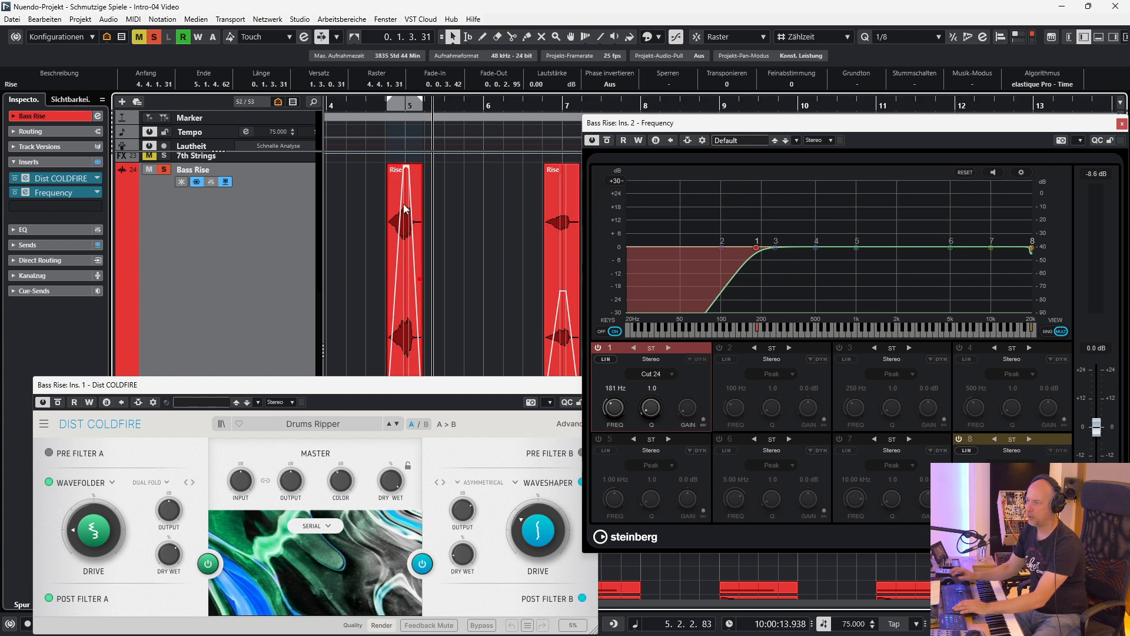
Play the first Rise event from its start and select the second Rise event.
key(l)
key(space)
click(565, 218)
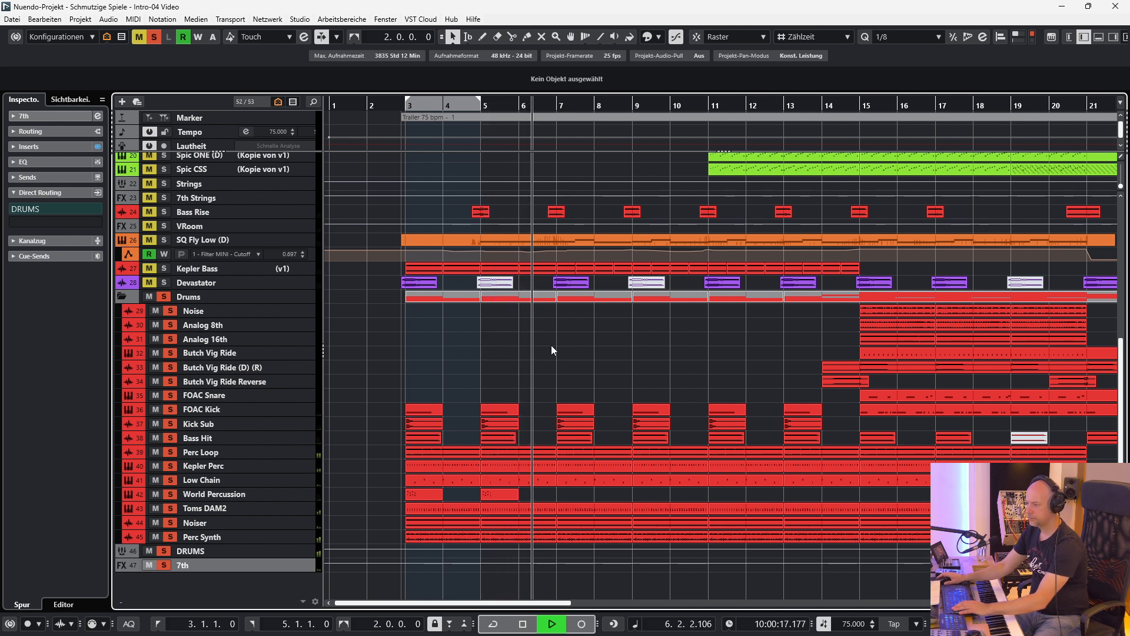
Stop playback, clear all solos, and play the Perc Loop track soloed from the start of the locator range.
key(space)
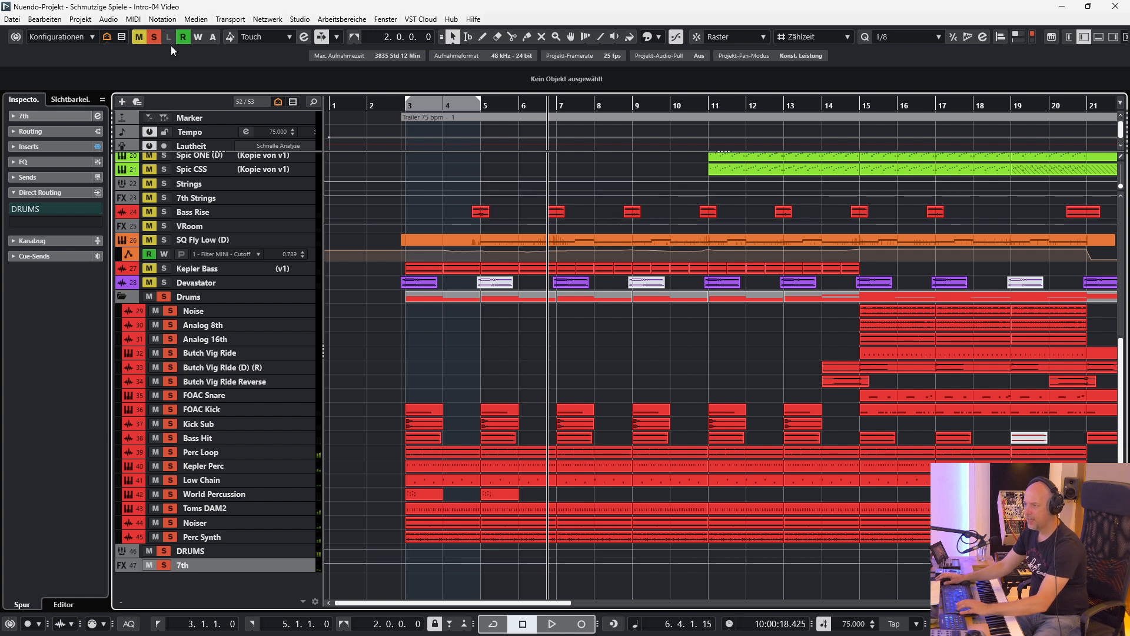
click(153, 36)
click(199, 451)
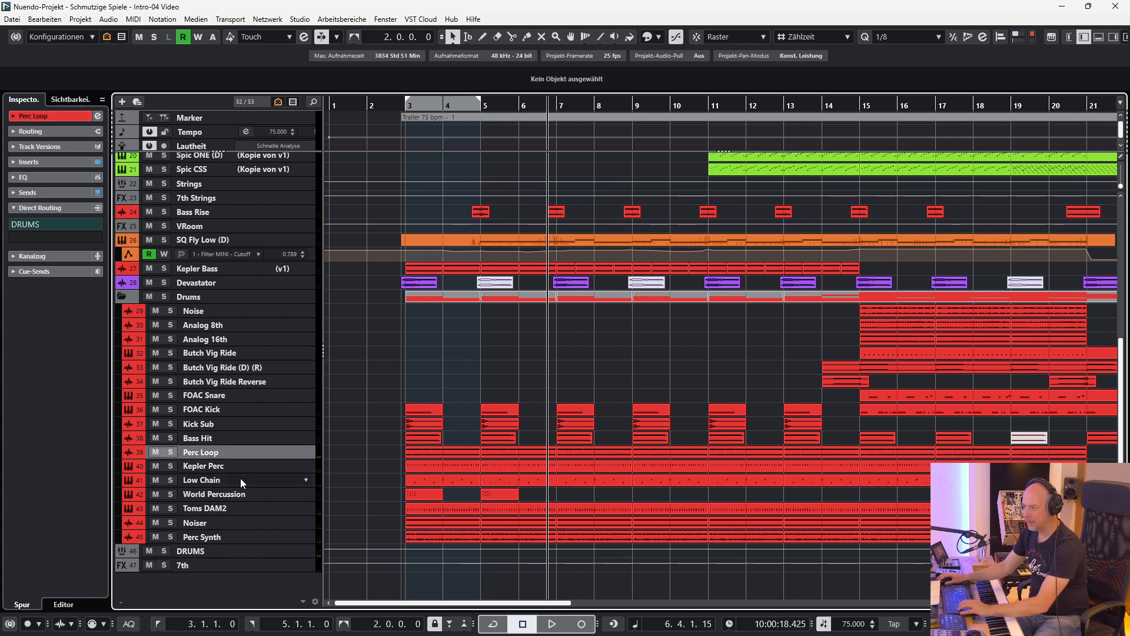
key(s)
key(KP_1)
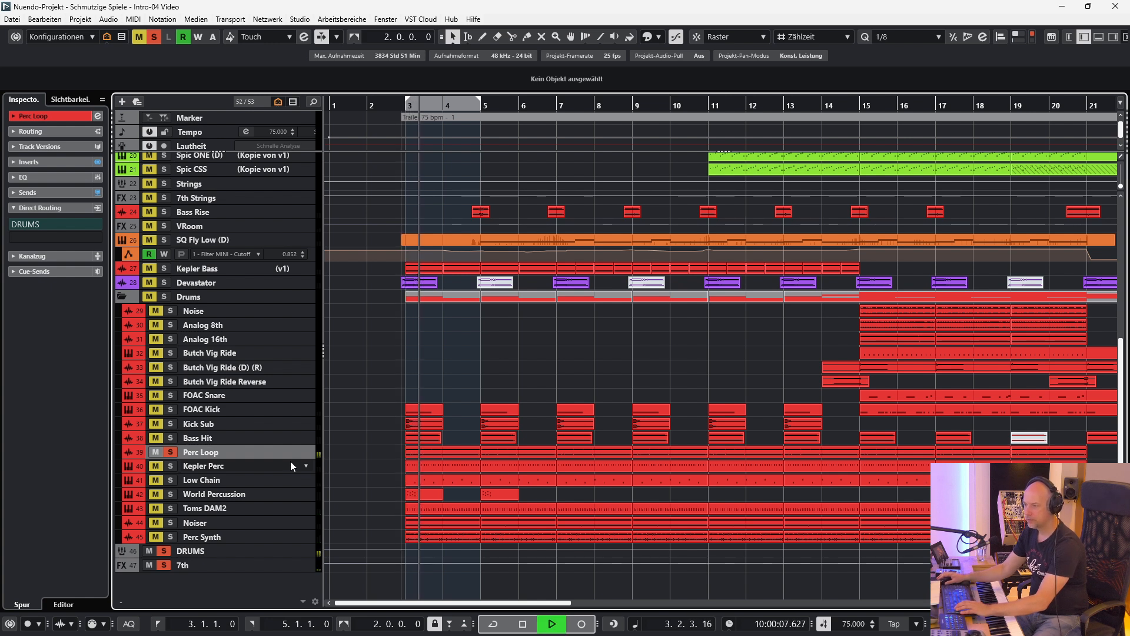
Examine the Pro-Q 3 filter curve in the Perc Loop track's inserts while it plays, and close the plug-in.
click(35, 163)
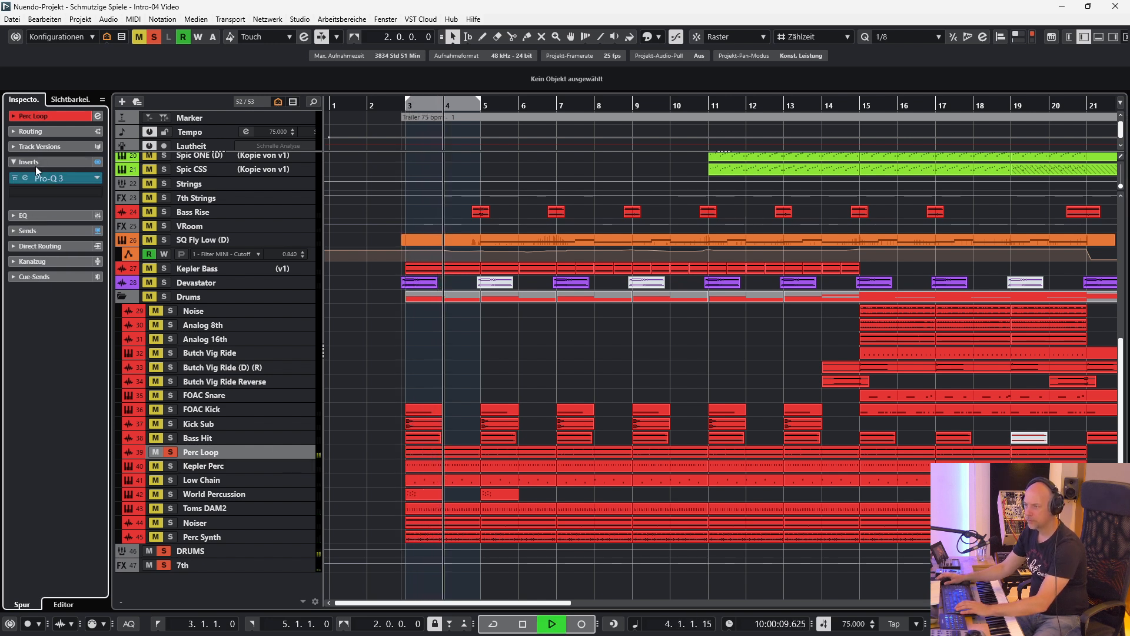
click(26, 177)
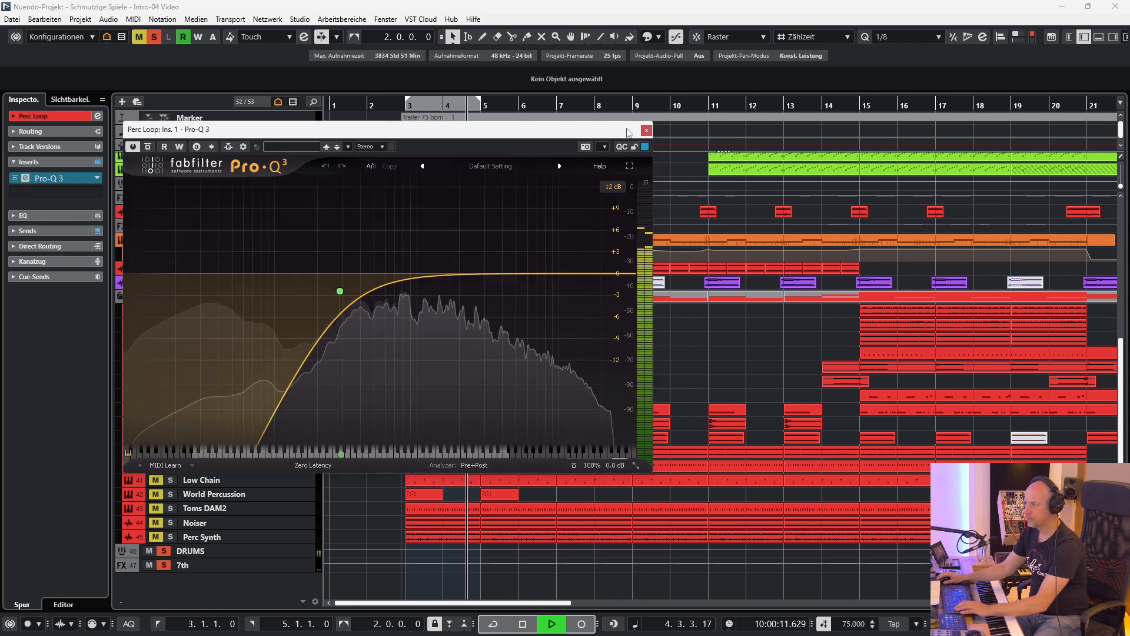
click(645, 130)
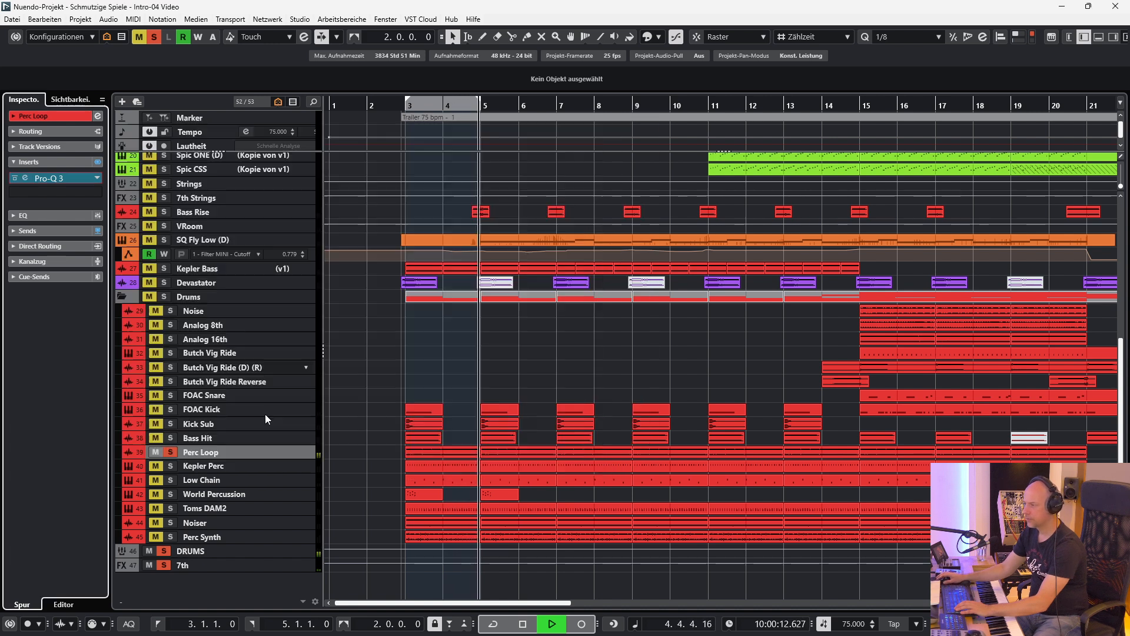
Solo Kepler Perc, bypass all its inserts, and open its Kontakt instrument.
click(172, 466)
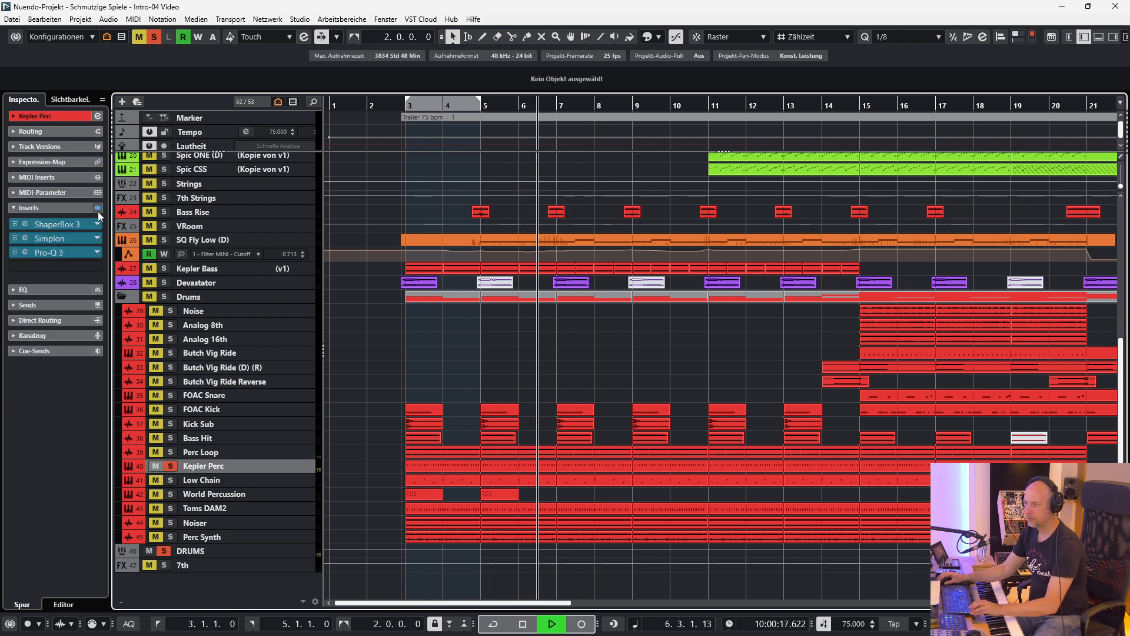
click(98, 208)
key(e)
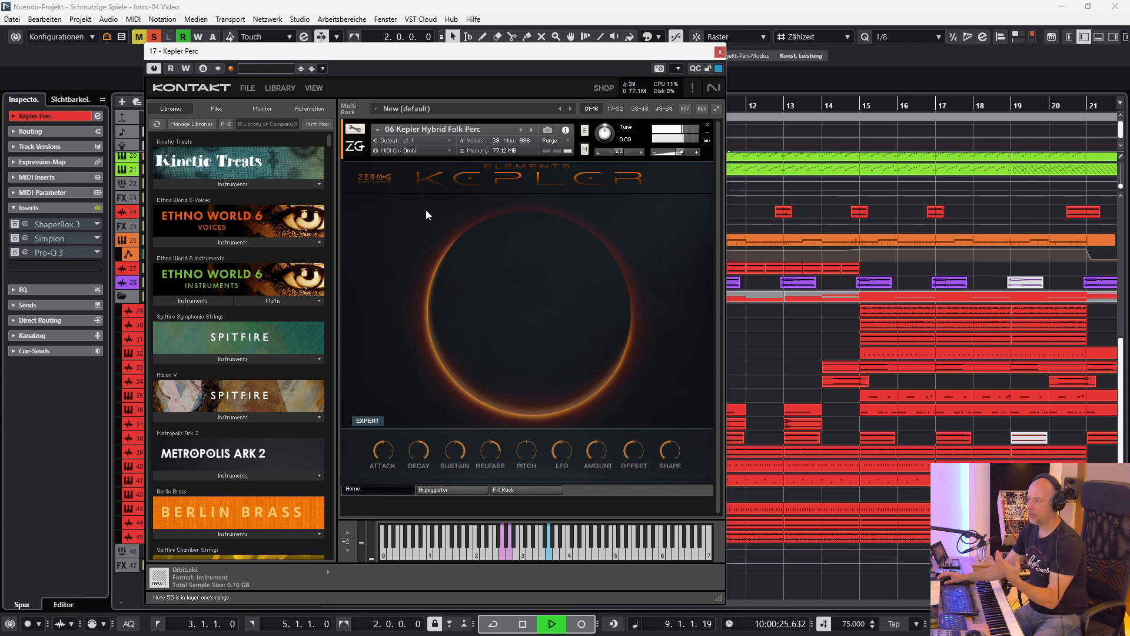
Reactivate Kepler Perc's ShaperBox 3, Simplon and Pro-Q 3 inserts one by one while viewing their settings, and close all plug-in windows.
click(24, 225)
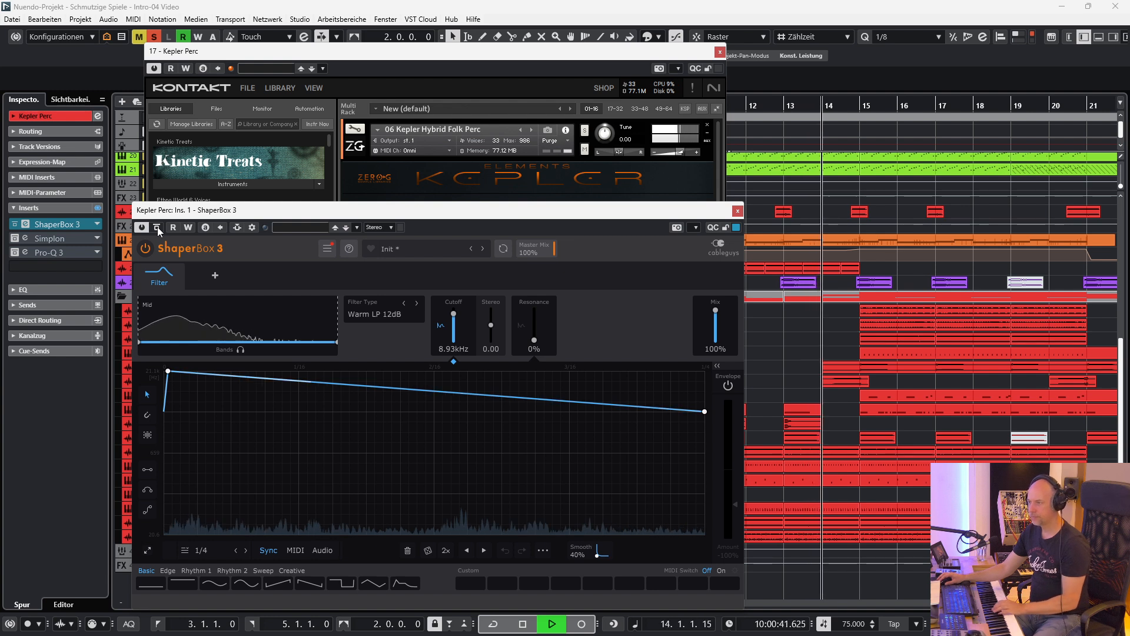
click(25, 238)
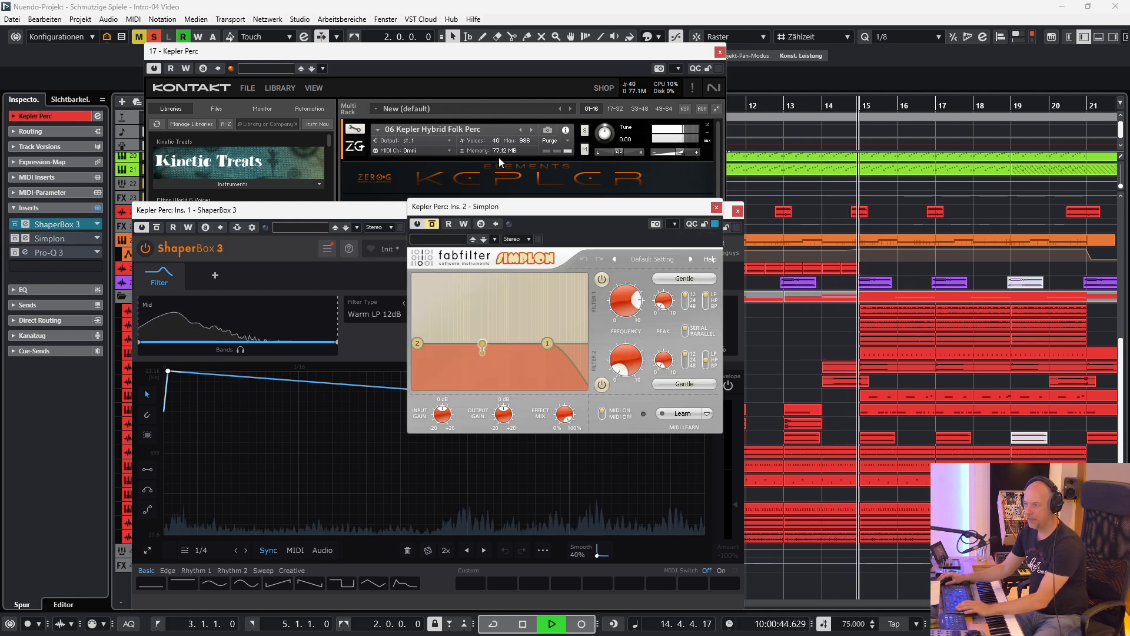
click(434, 225)
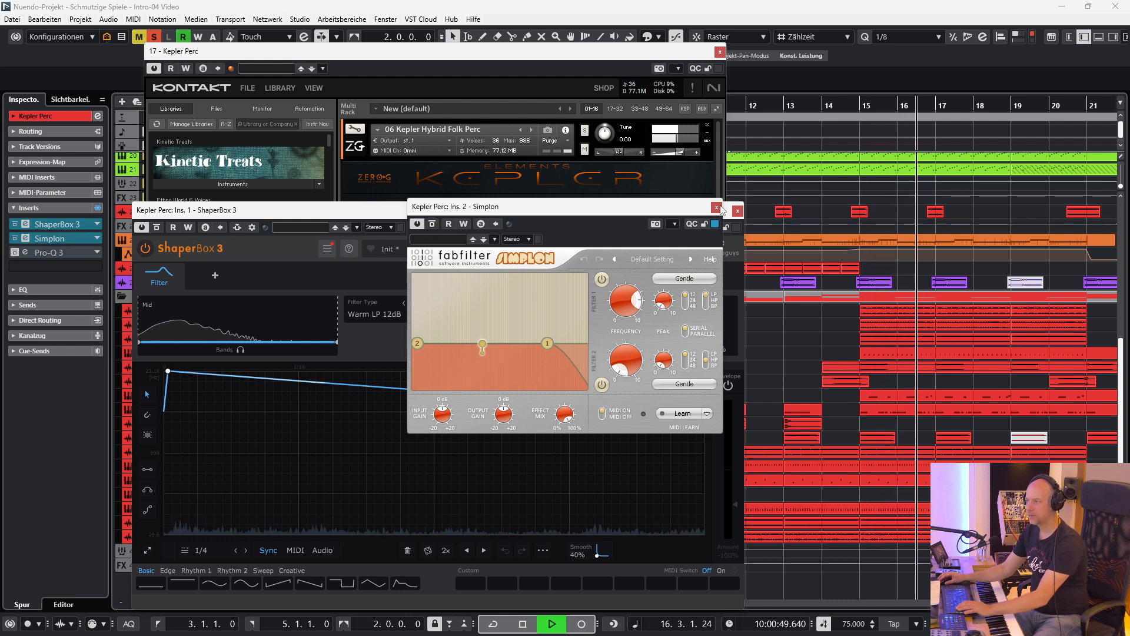
click(25, 238)
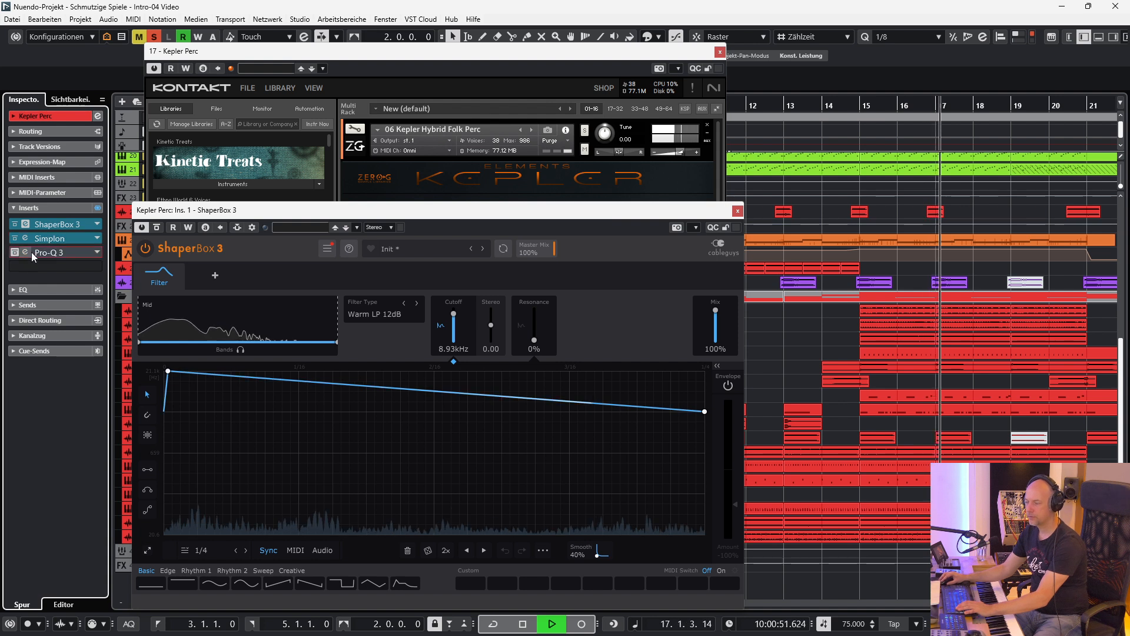
click(31, 252)
click(134, 100)
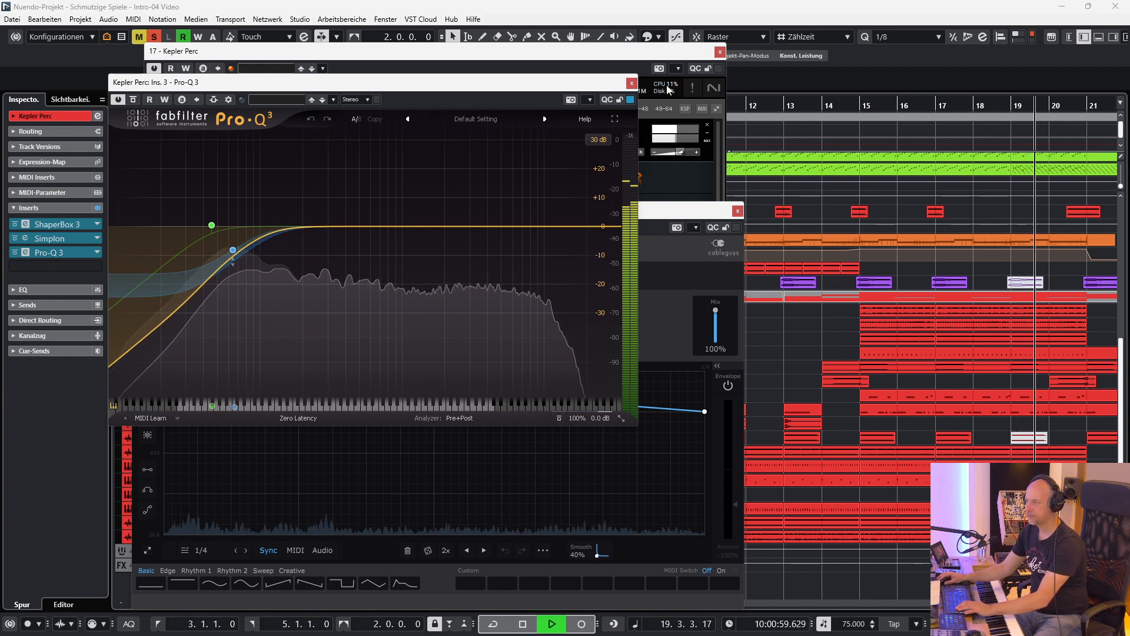
click(632, 83)
click(737, 210)
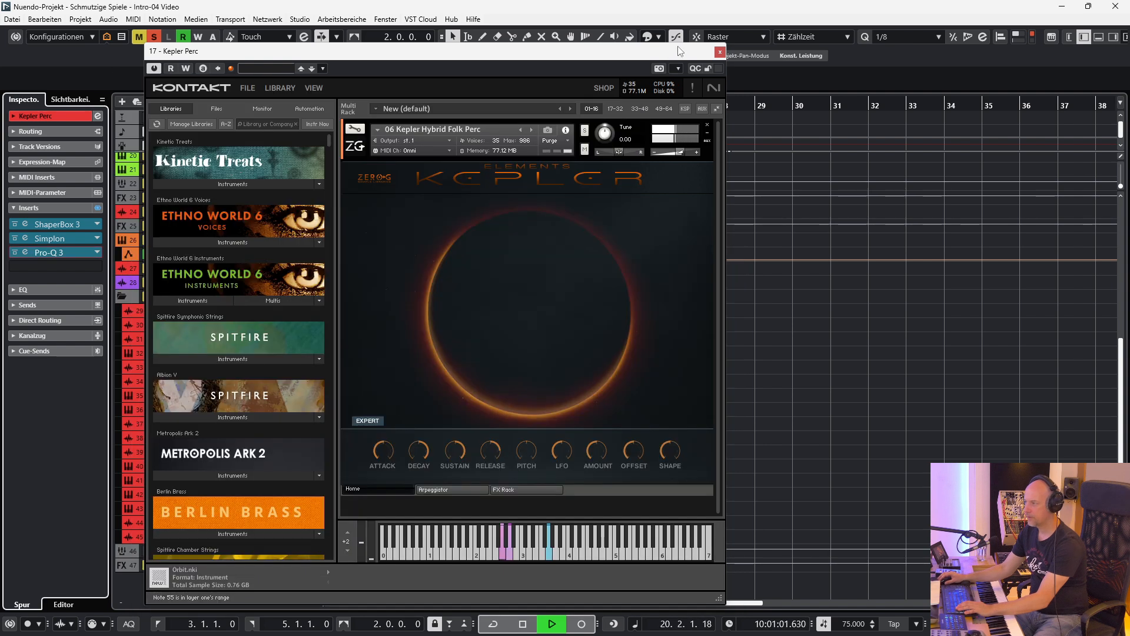
click(719, 53)
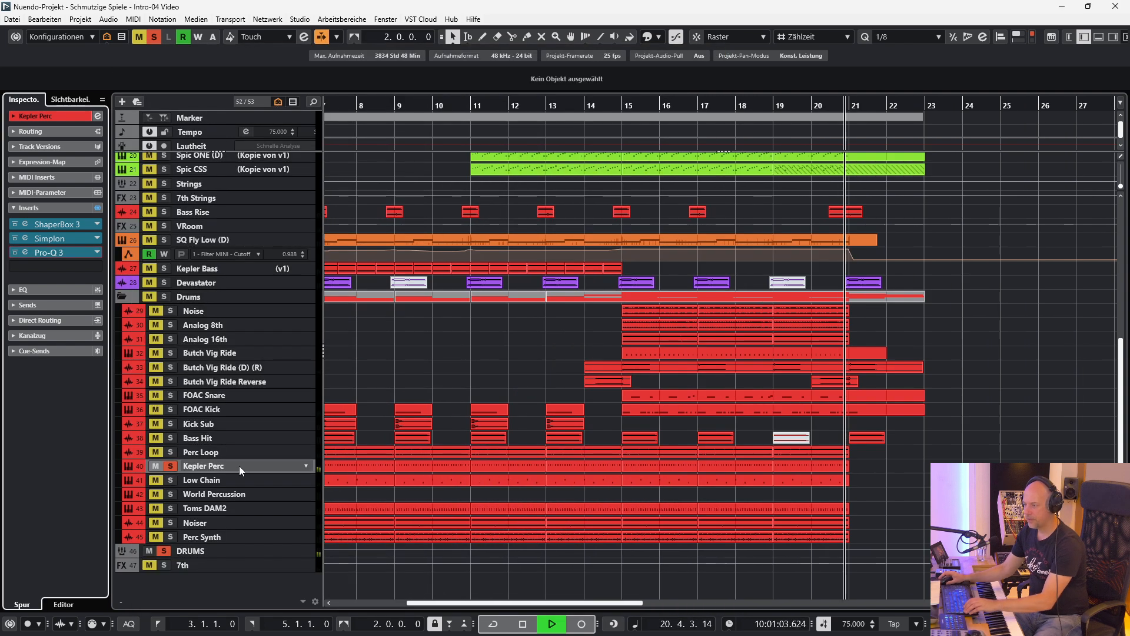
Listen to the Low Chain track and view its World Perc Creator instrument, closing it when done.
click(193, 481)
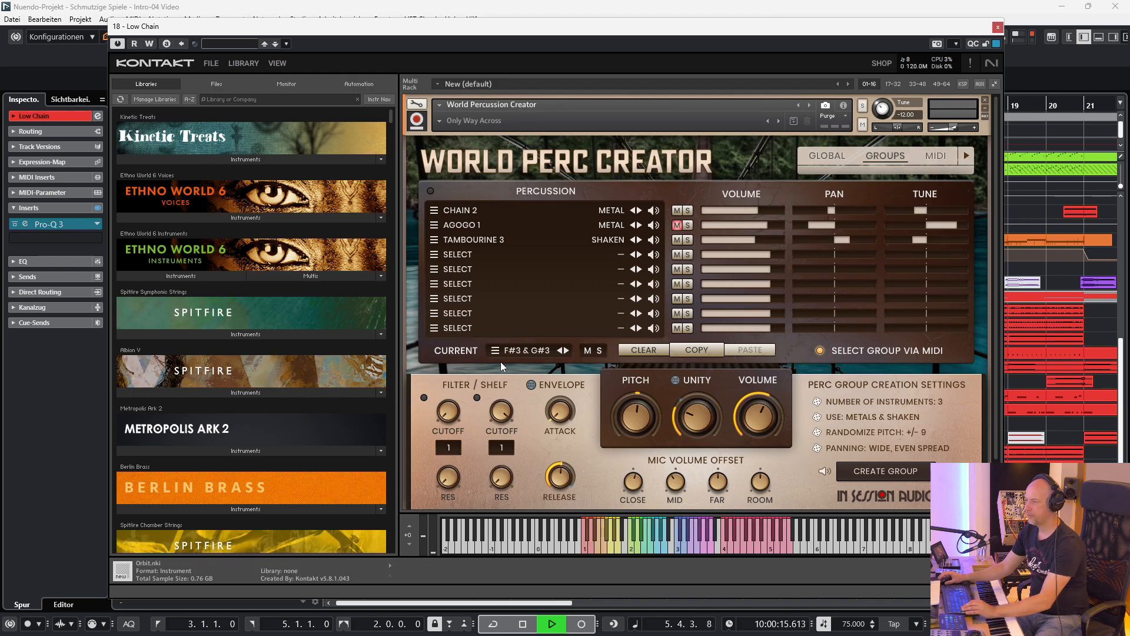
click(998, 28)
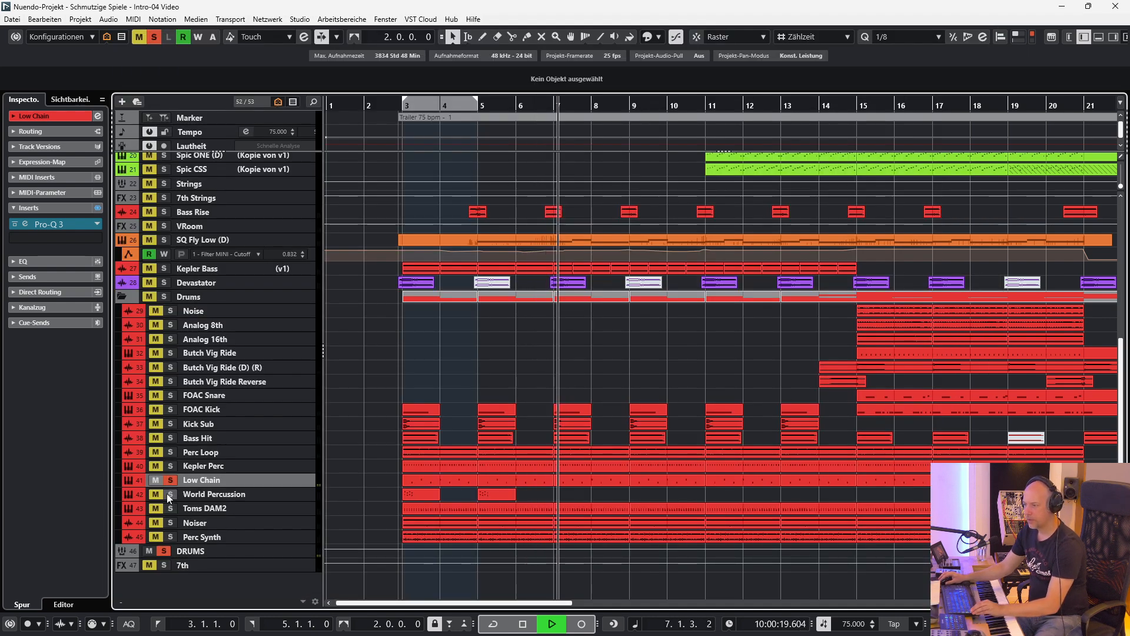
Solo the Toms DAM2 track and bypass all its inserts.
ctrl+click(170, 509)
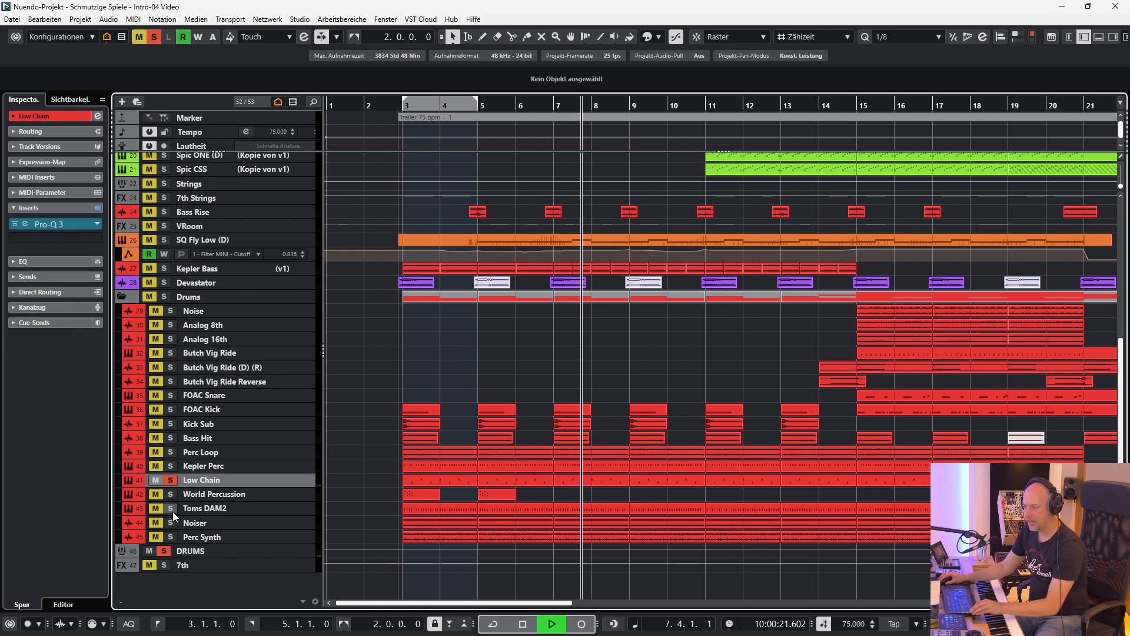
click(221, 510)
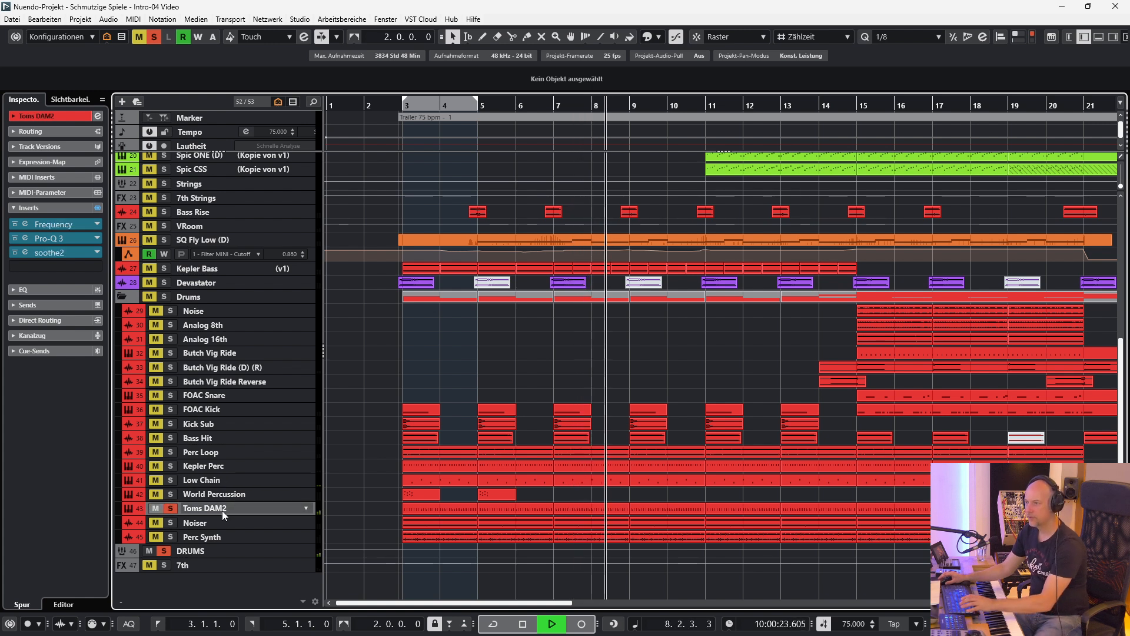
click(98, 208)
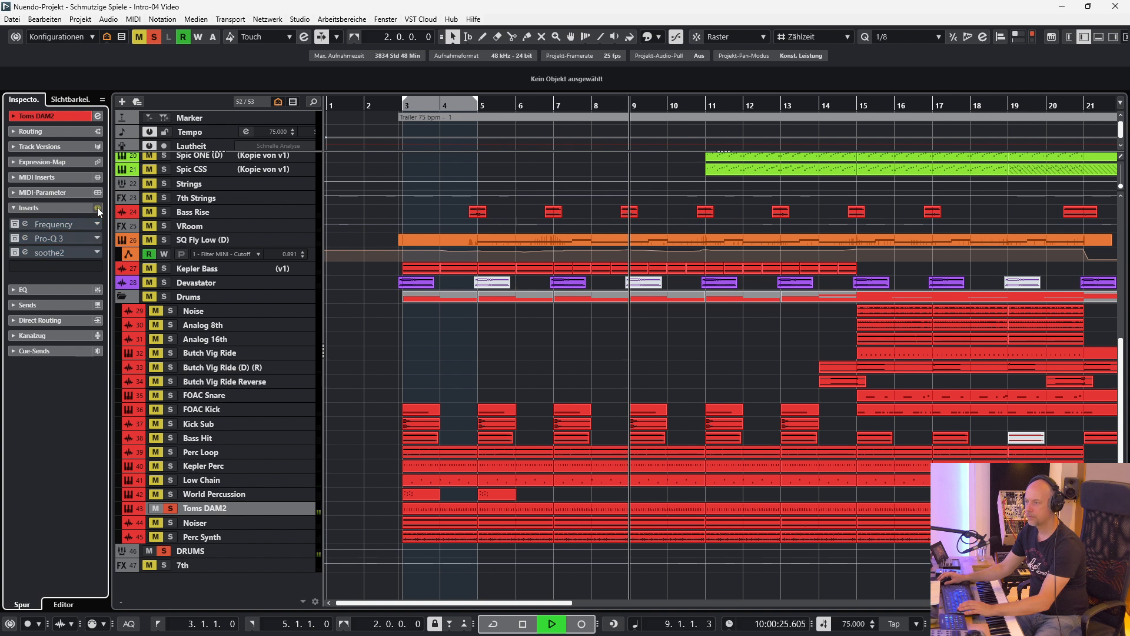
Reactivate the Frequency and Pro-Q 3 inserts on Toms DAM2 while viewing their curves, closing each plug-in.
click(25, 224)
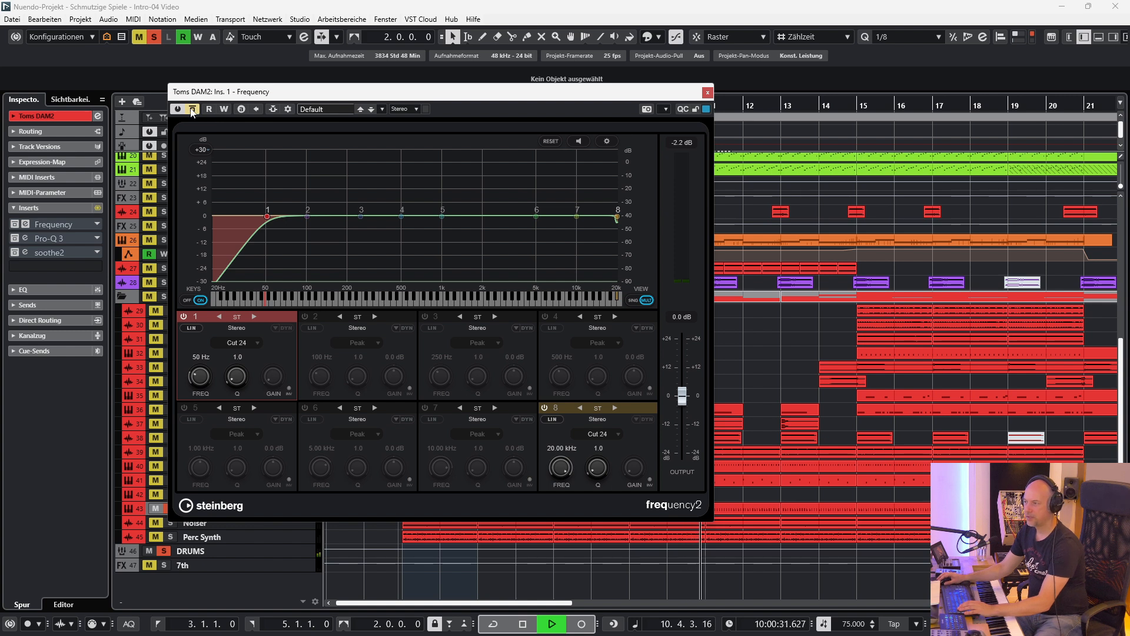
click(192, 109)
click(25, 225)
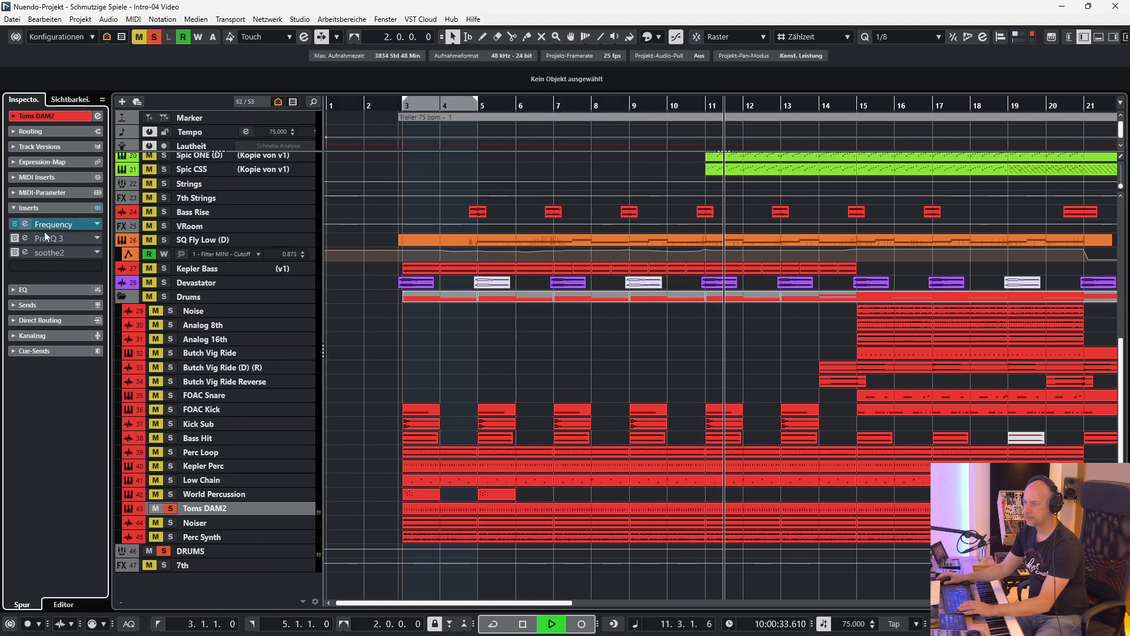
click(25, 238)
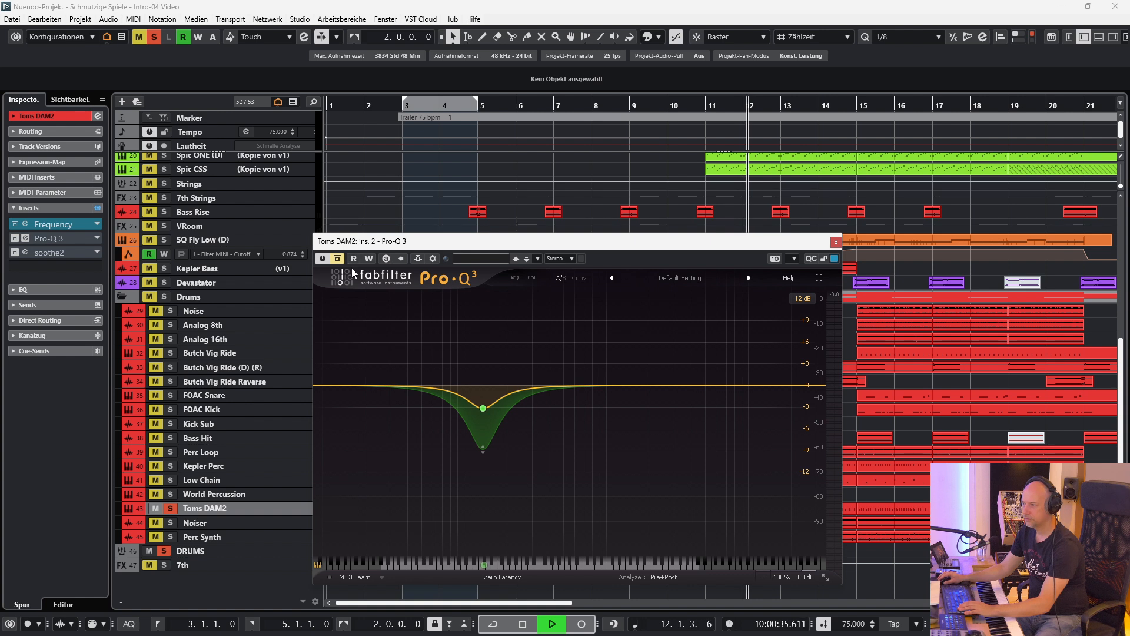
drag(342, 244, 318, 235)
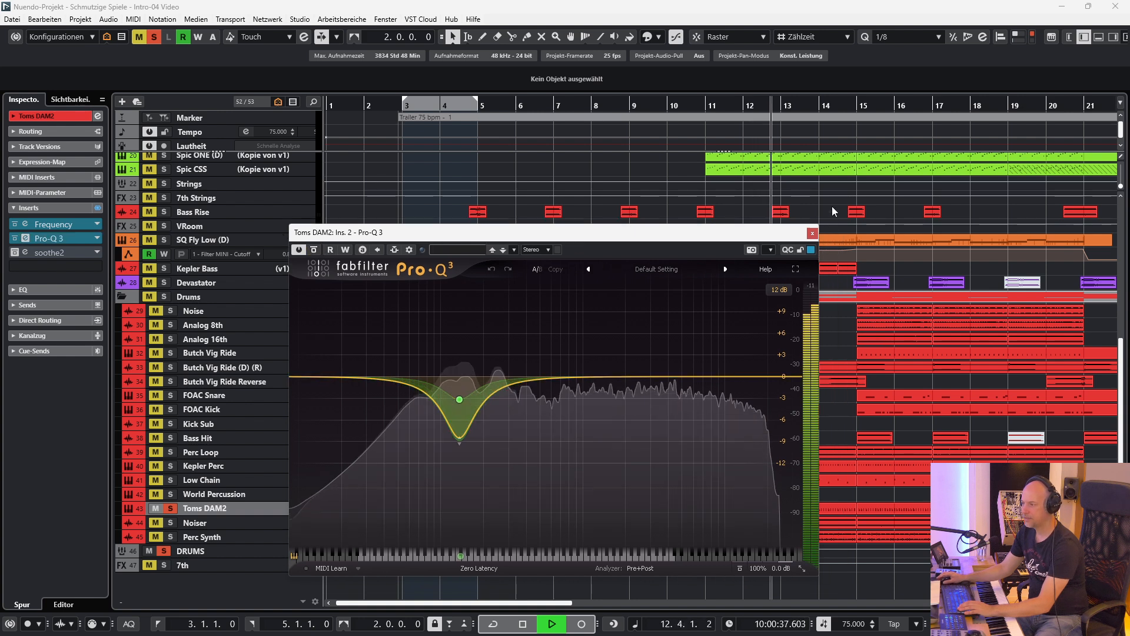
click(812, 233)
Open the soothe2 insert on Toms DAM2 and reactivate it.
click(26, 252)
drag(410, 119, 284, 149)
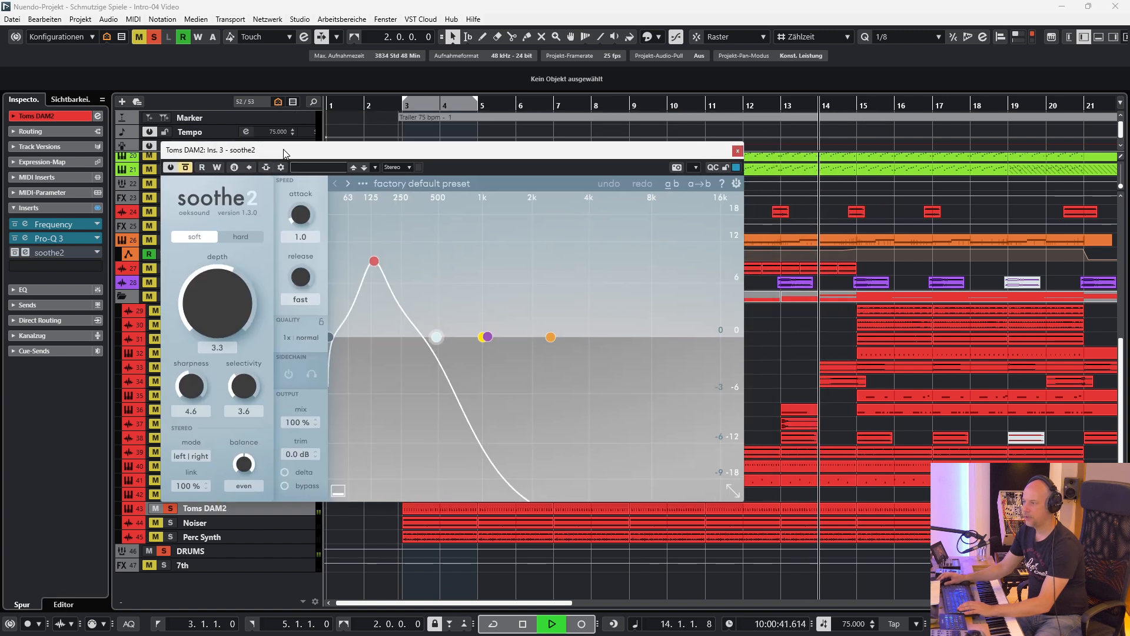
click(185, 166)
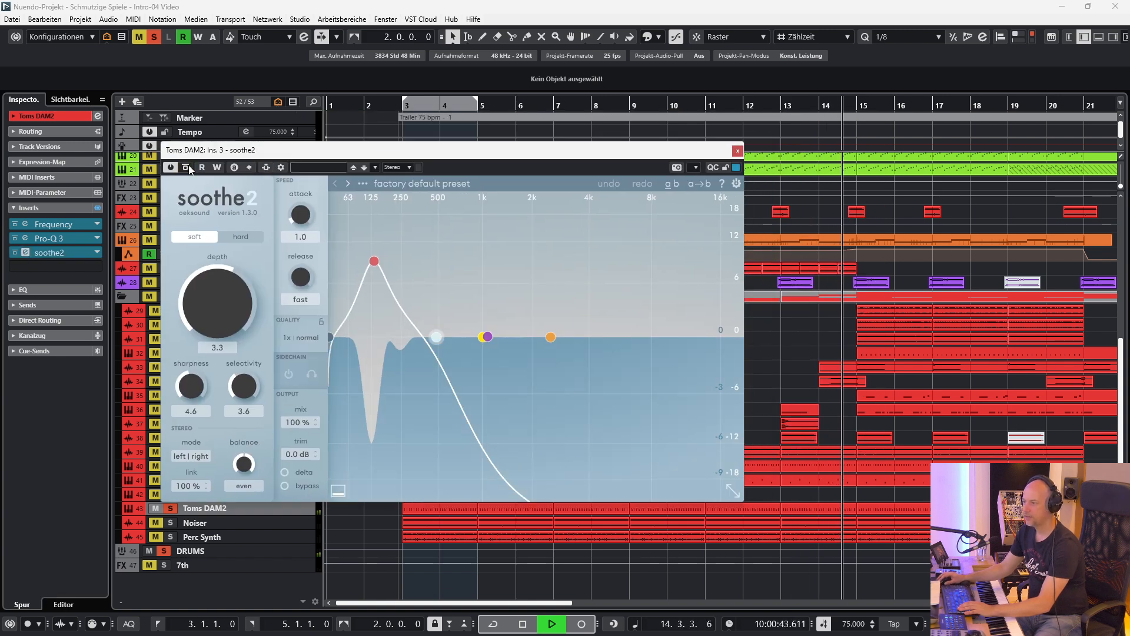
Compare Toms DAM2 with all inserts bypassed and active, and view its Damage 2 instrument.
click(98, 209)
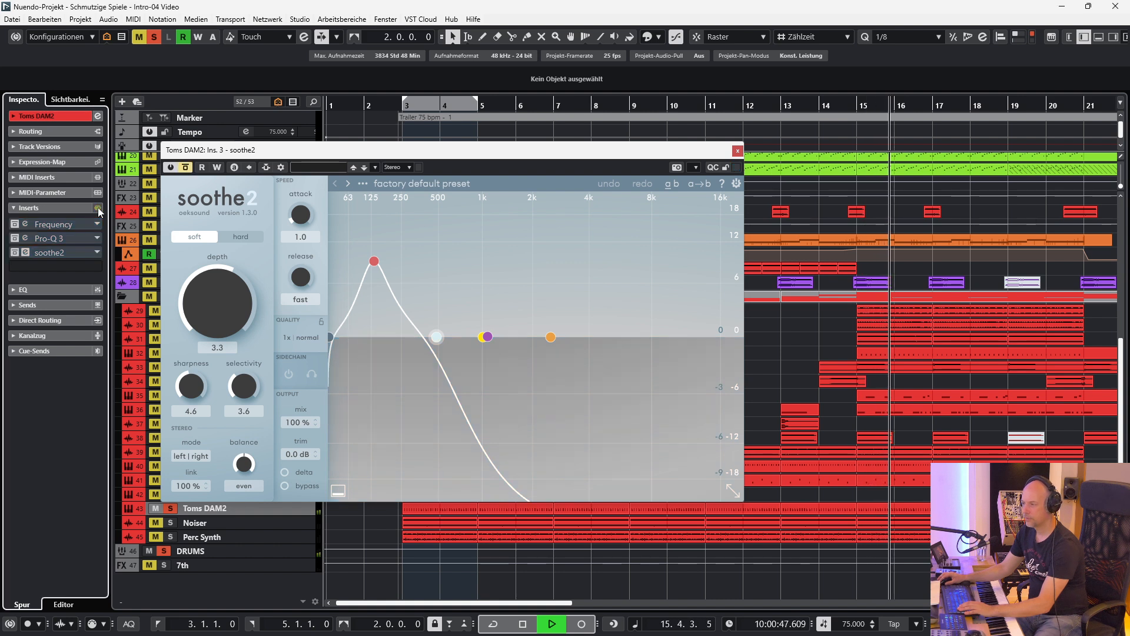
click(98, 209)
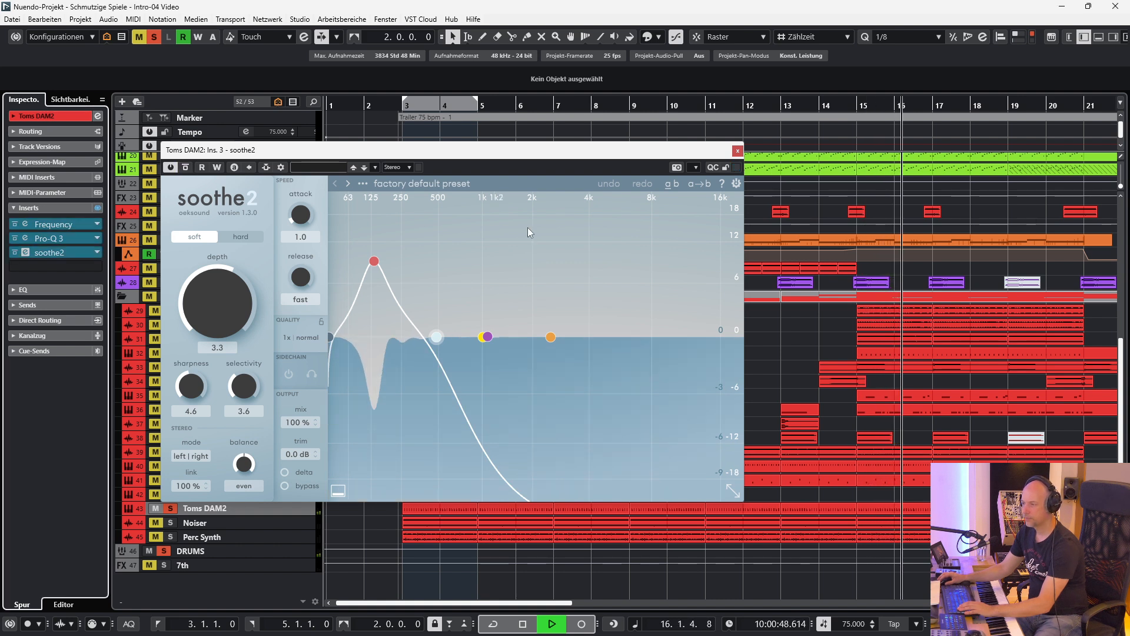
click(738, 152)
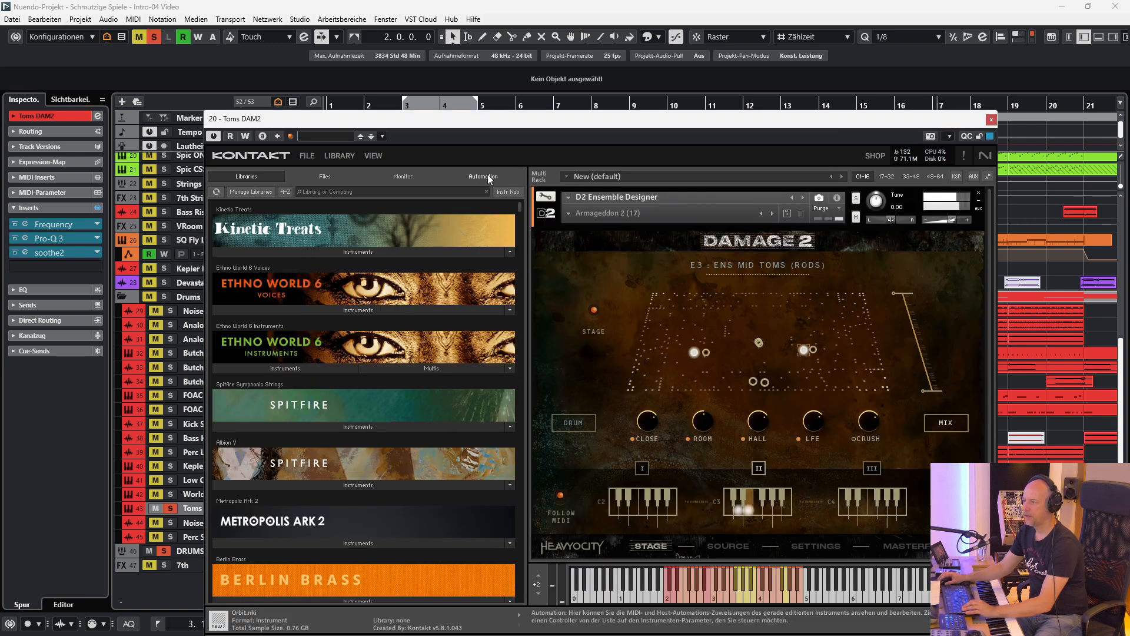
click(991, 120)
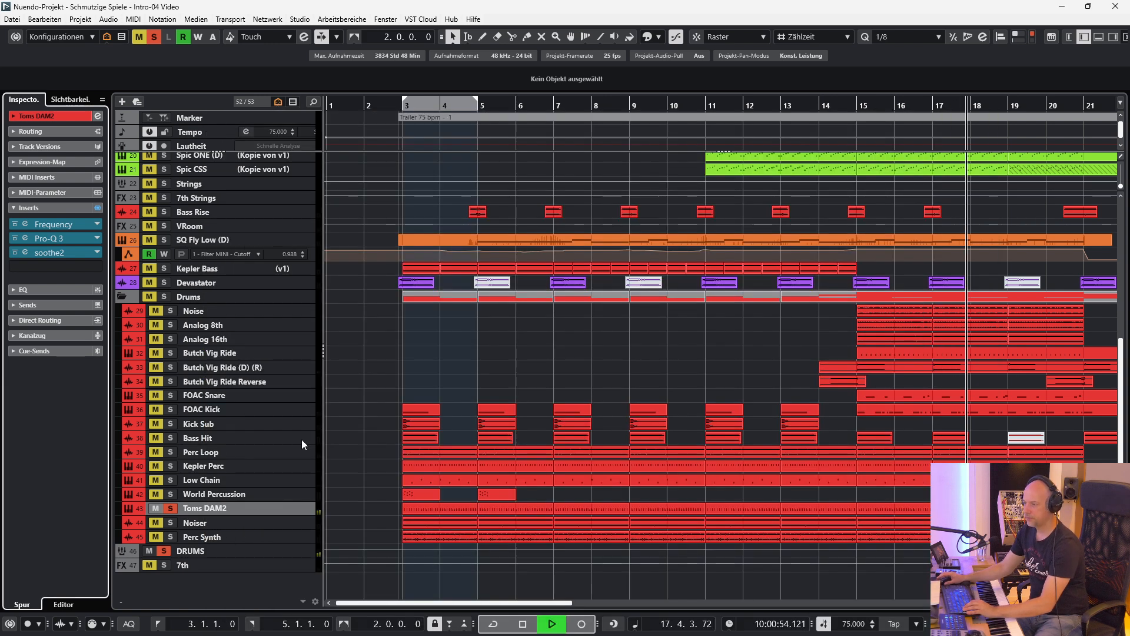
Listen to the Noiser track soloed, and play the soloed Perc Synth track from the start of the locator range.
ctrl+click(171, 521)
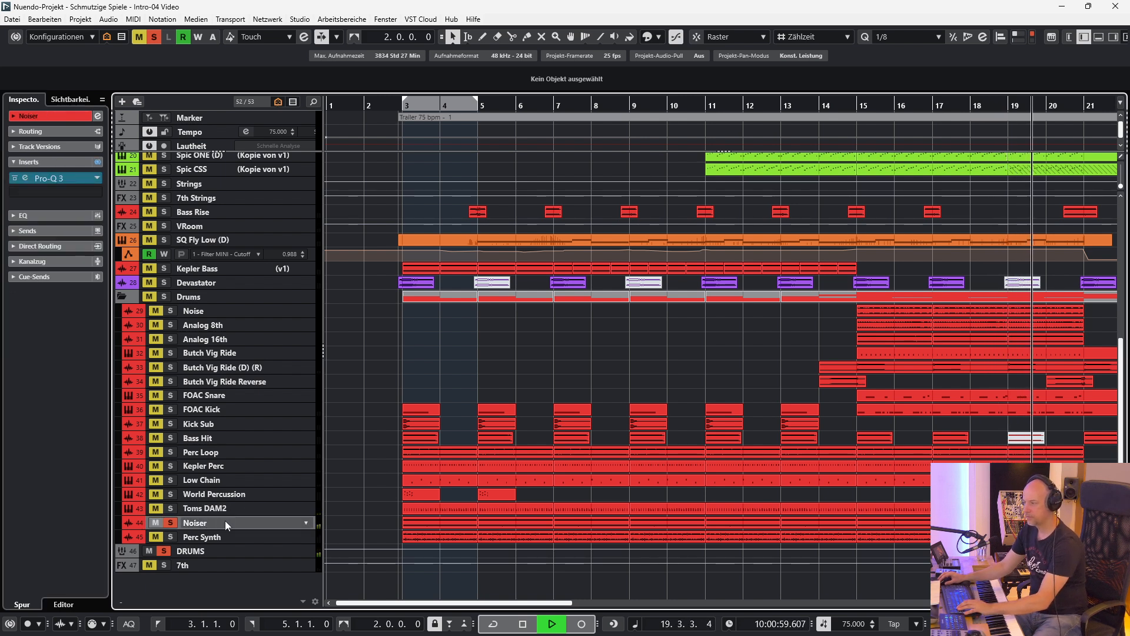
ctrl+click(171, 538)
key(KP_1)
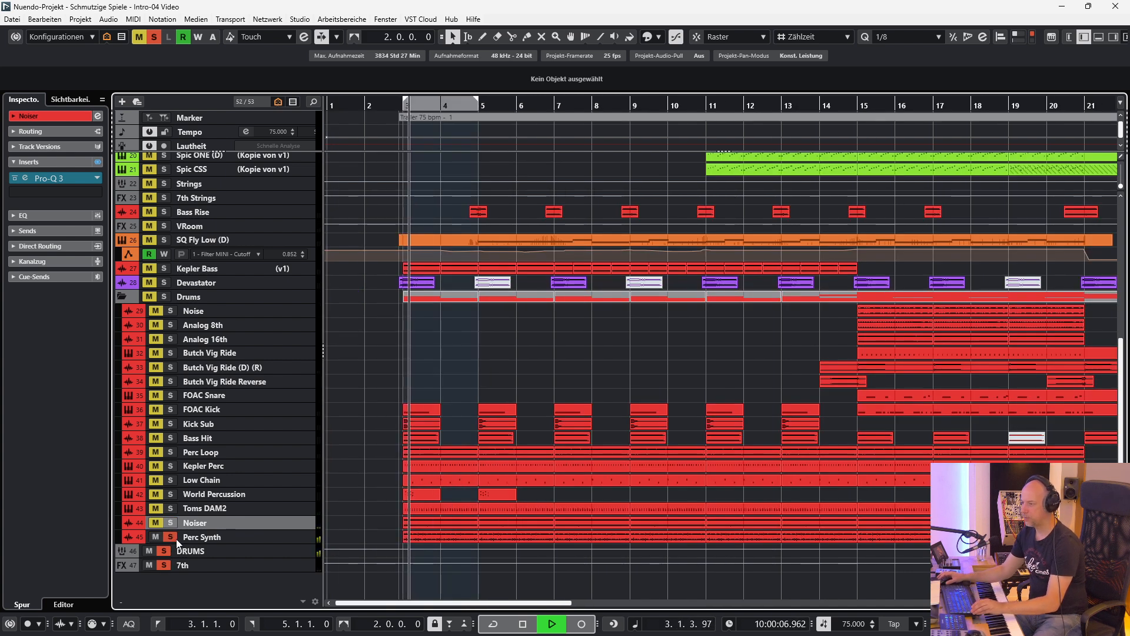
click(203, 538)
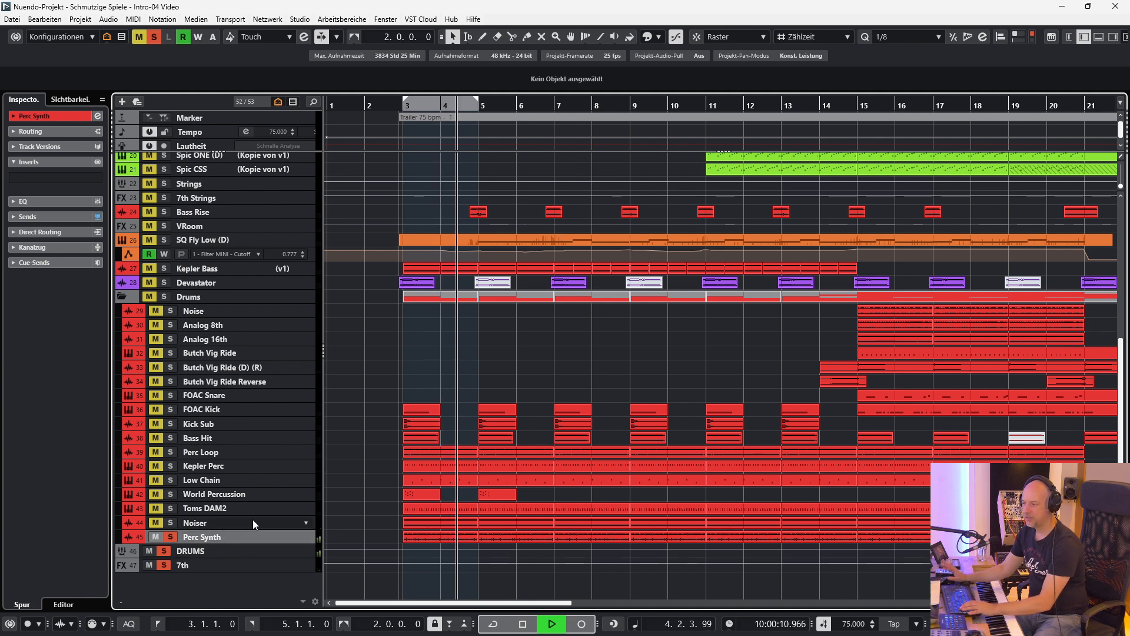
Stop playback and take Perc Synth out of solo, briefly toggling the solo of Kick Sub.
key(space)
click(171, 536)
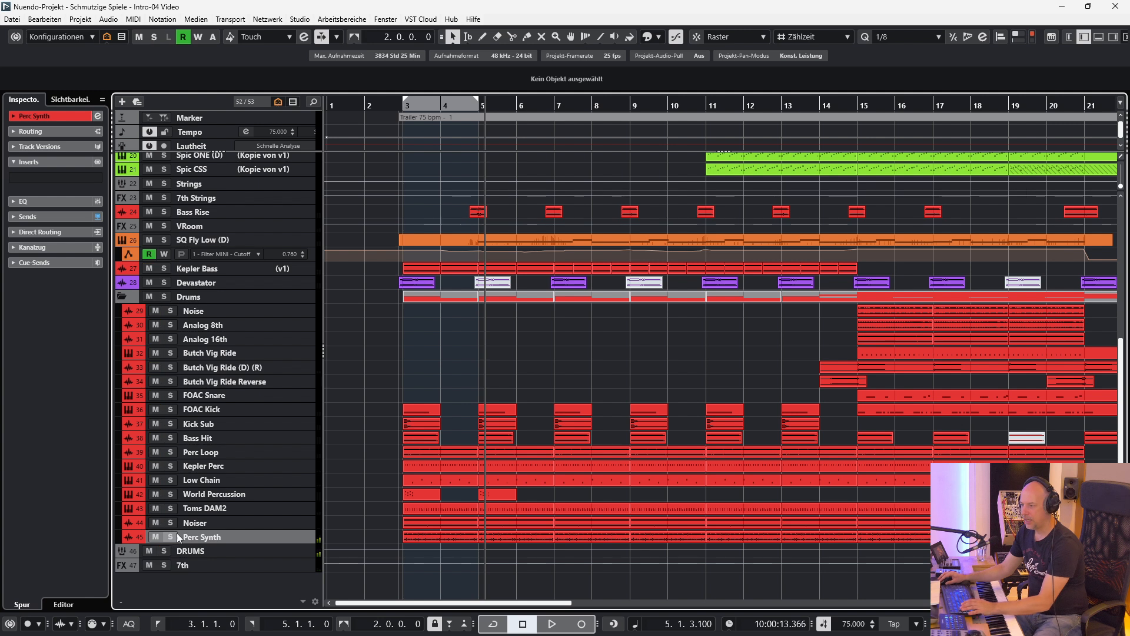
click(169, 424)
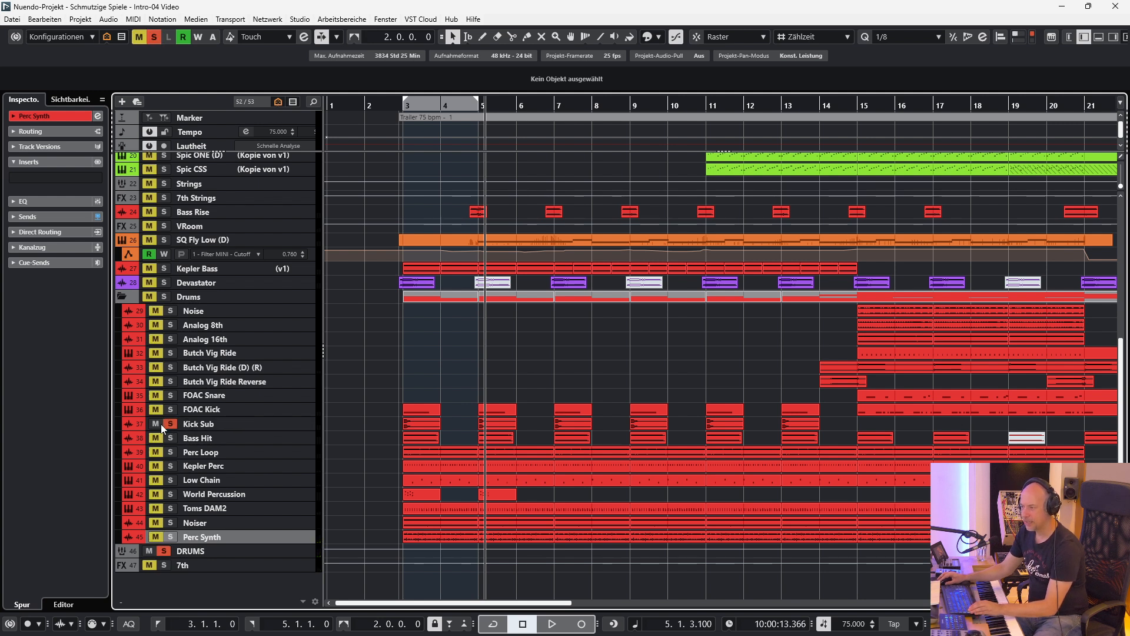
click(167, 426)
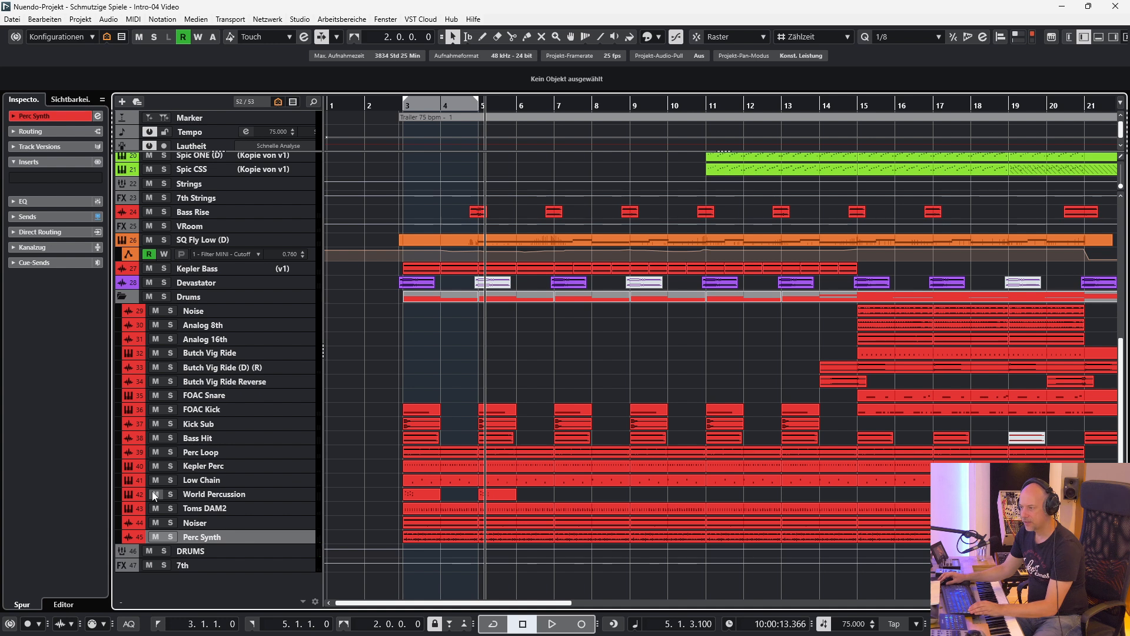
Listen to World Percussion soloed from the start of the locator range, and release its solo.
click(170, 495)
click(218, 498)
key(KP_1)
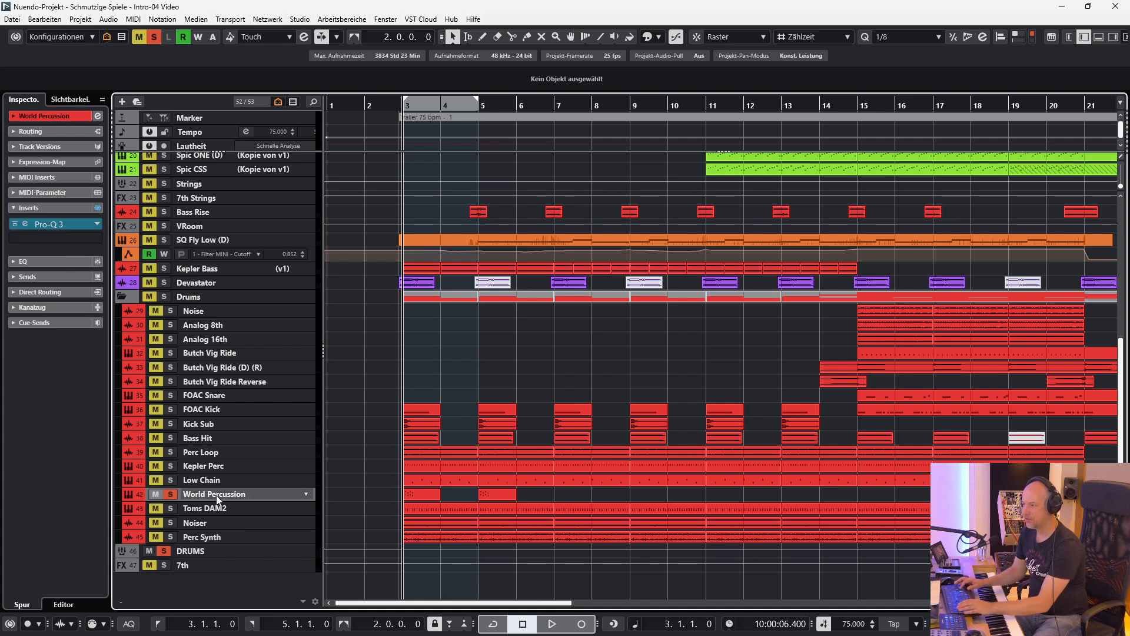
key(alt+shift+e)
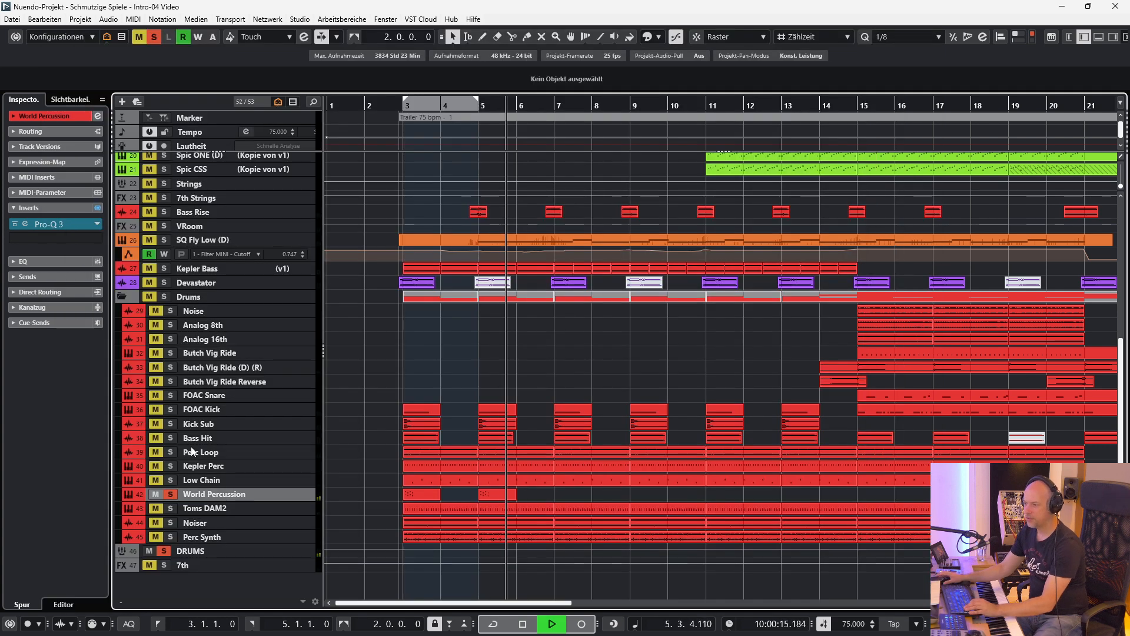
key(space)
click(170, 496)
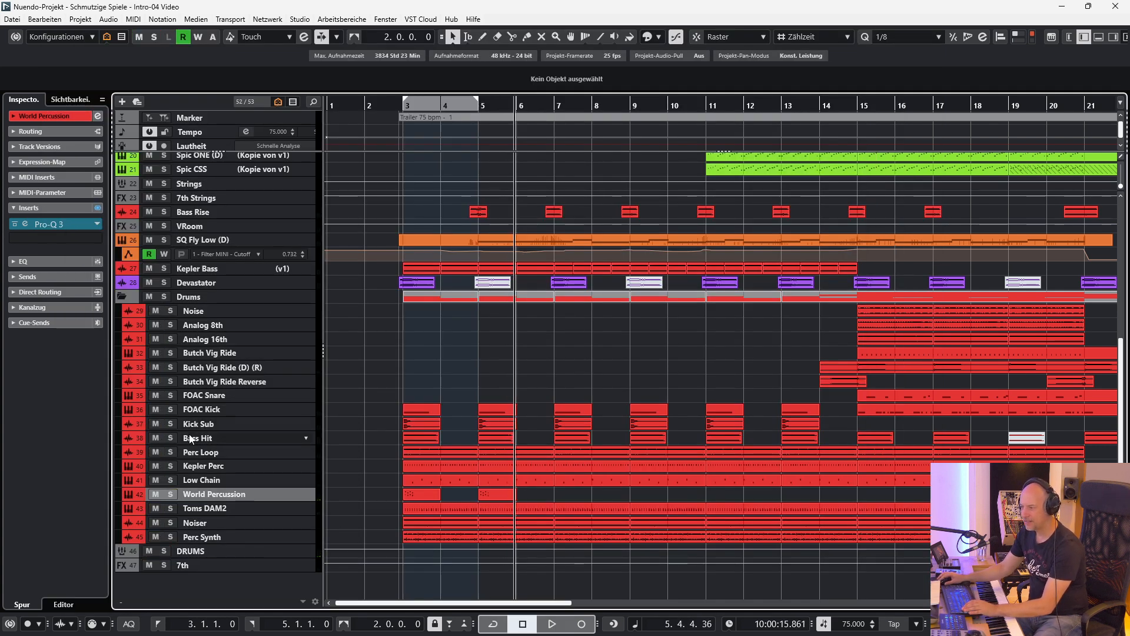
Solo the Bass Hit track and play it.
click(235, 439)
key(s)
key(space)
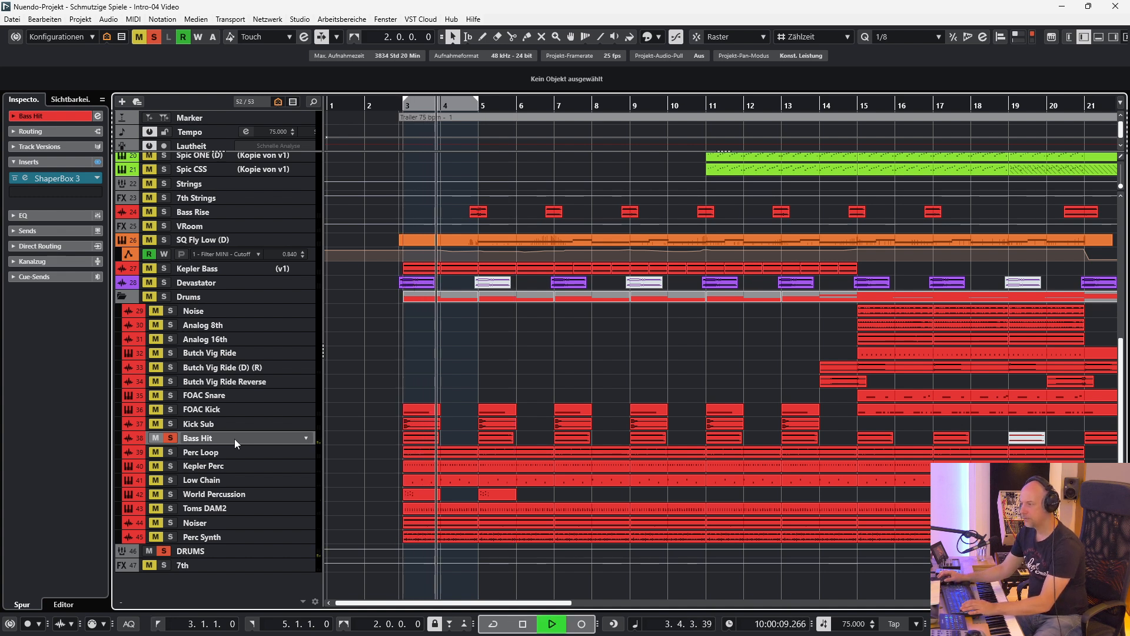
key(space)
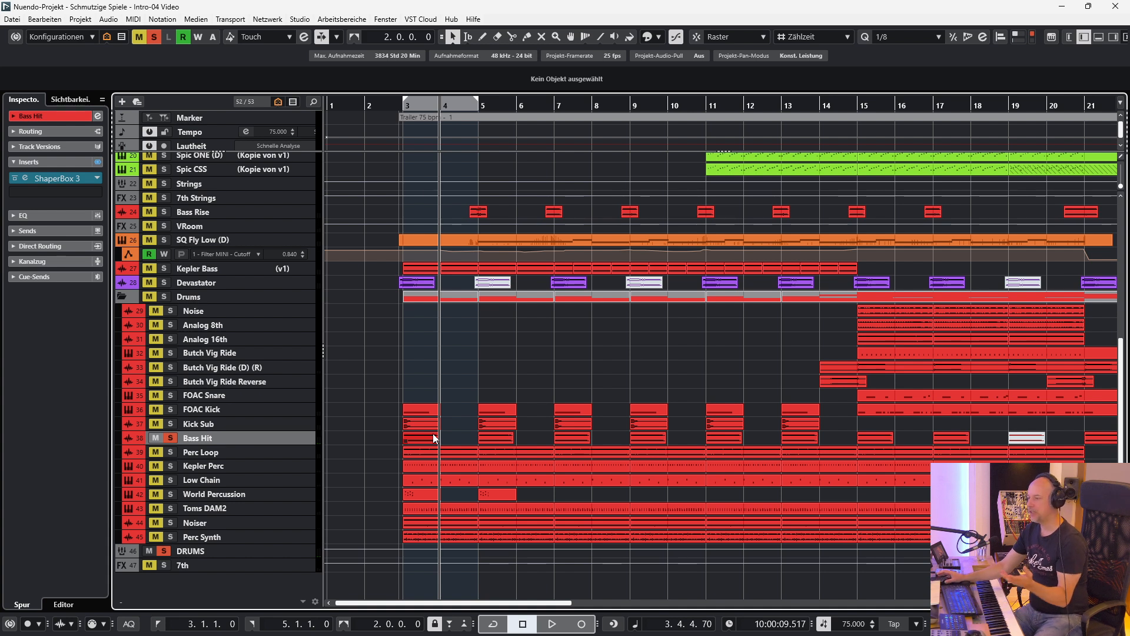
View the ShaperBox 3 filter curve on Bass Hit, compare the sound with it bypassed and active, and close the plug-in.
click(26, 178)
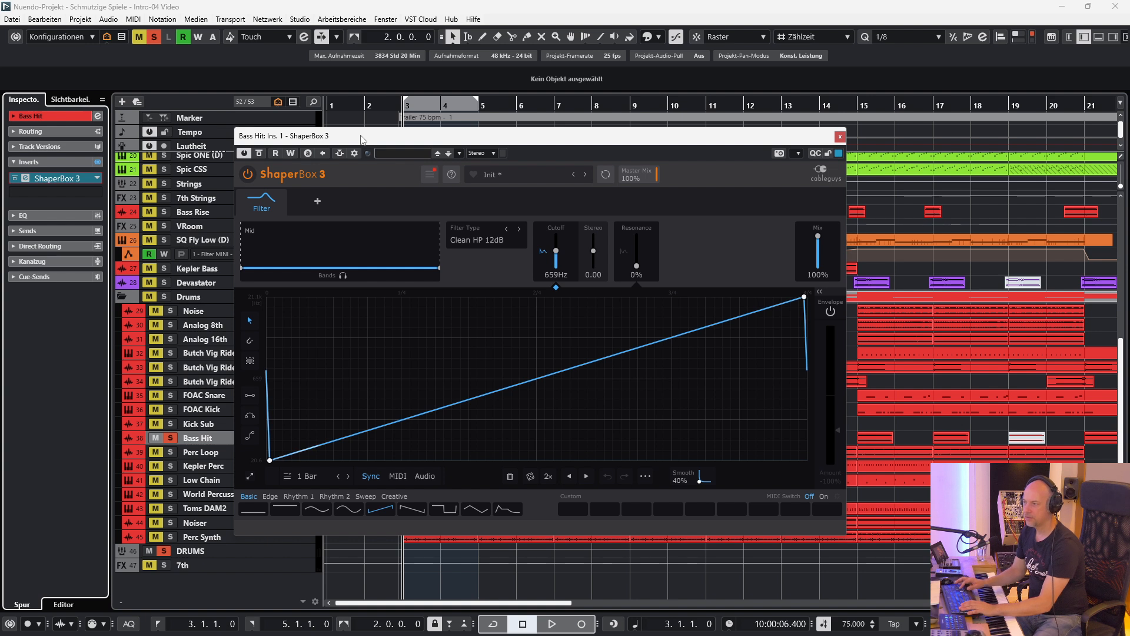
key(space)
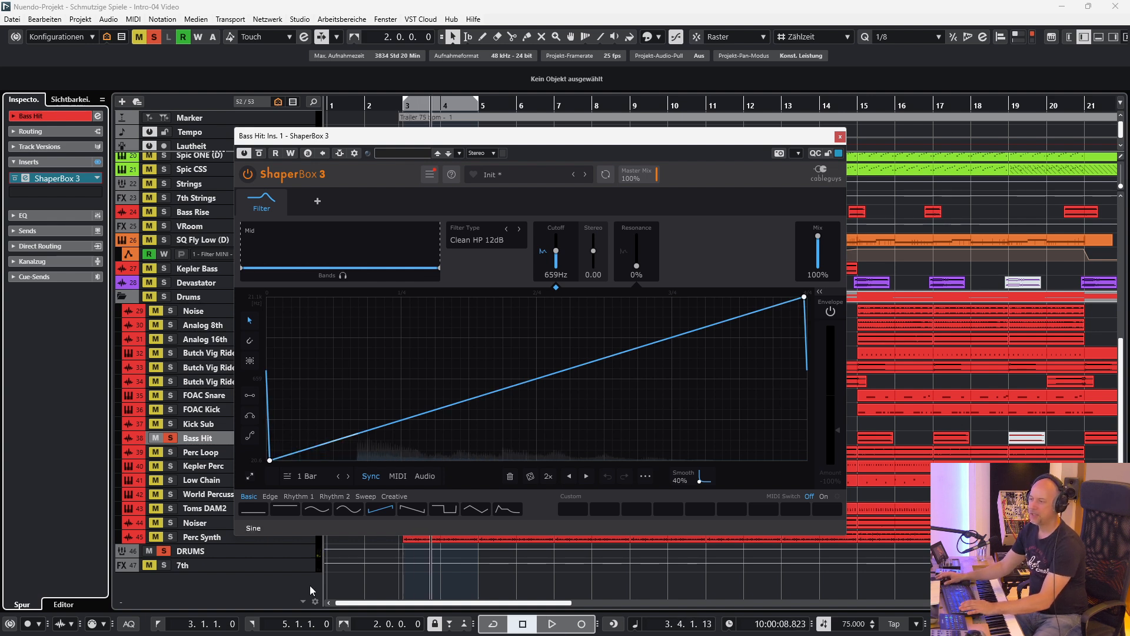
click(261, 155)
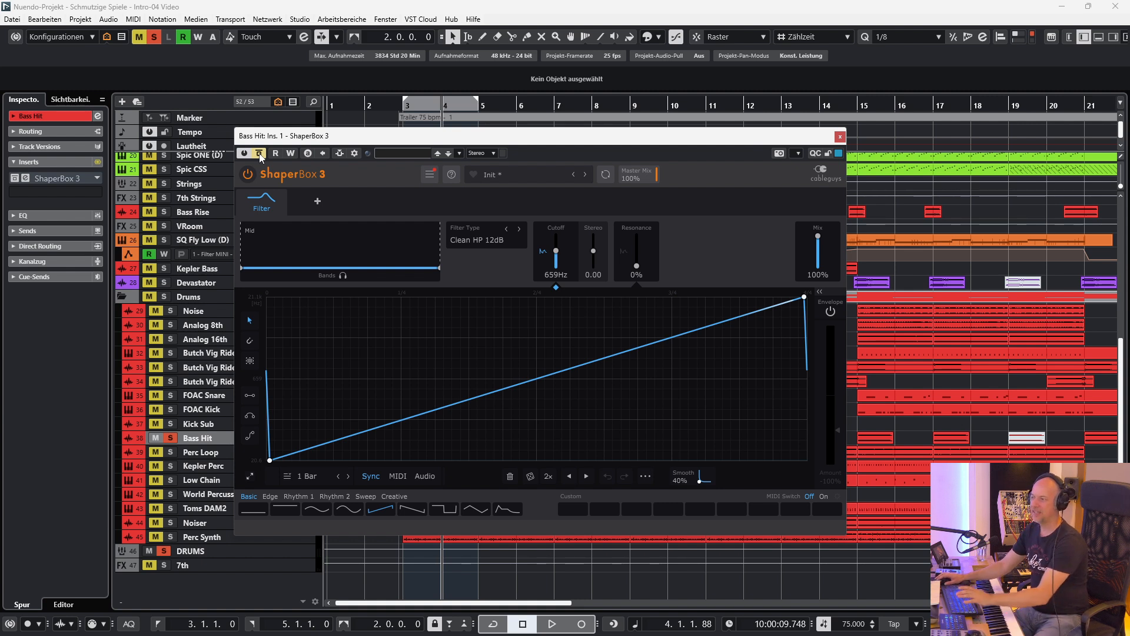
key(space)
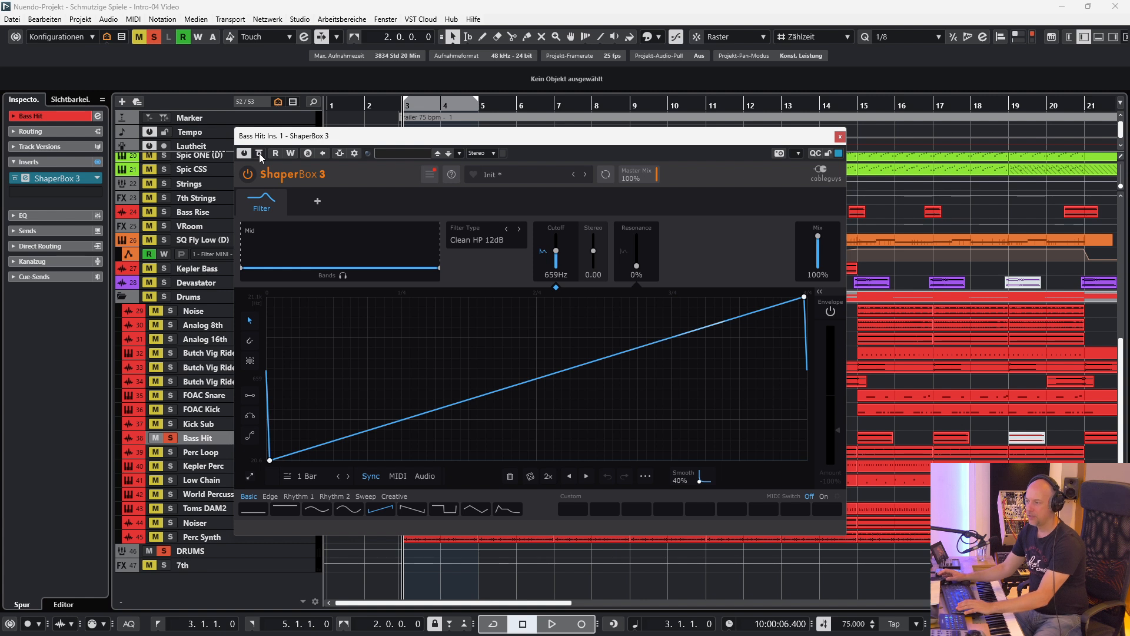
key(space)
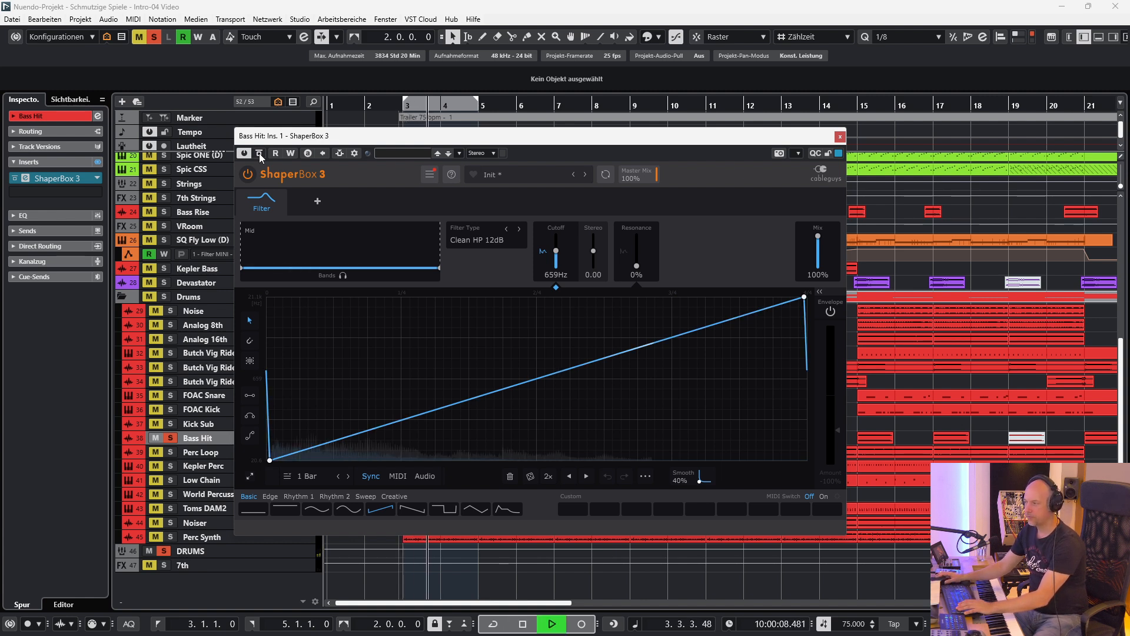
key(space)
click(839, 137)
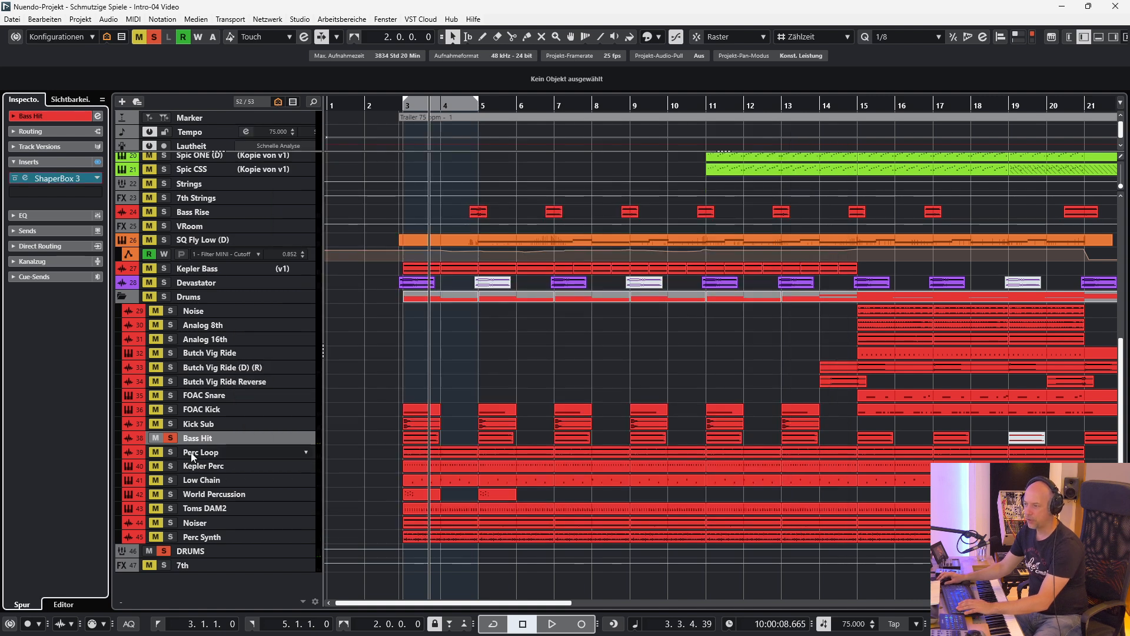
Release the Bass Hit solo and listen to Kick Sub and FOAC Kick soloed.
click(170, 438)
click(203, 411)
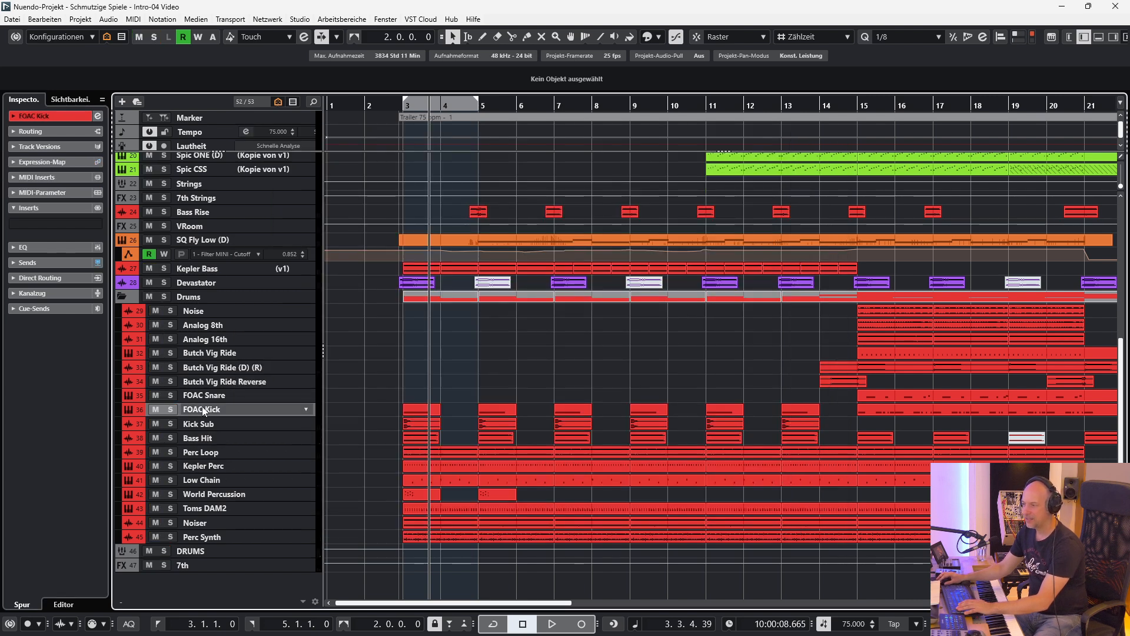
click(170, 424)
key(space)
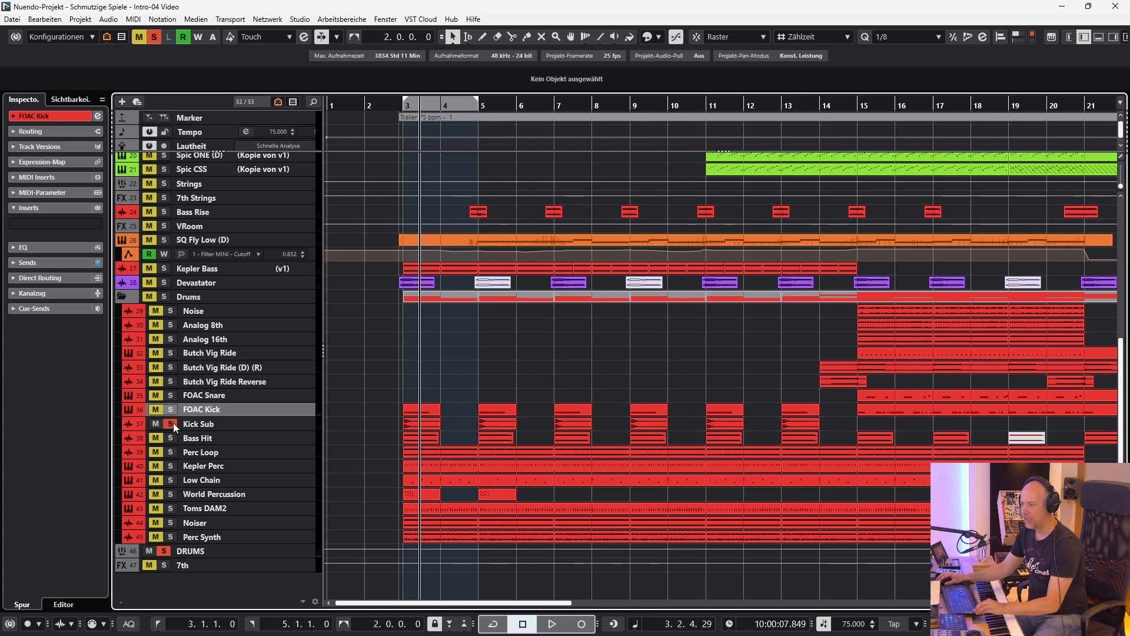
click(170, 410)
key(space)
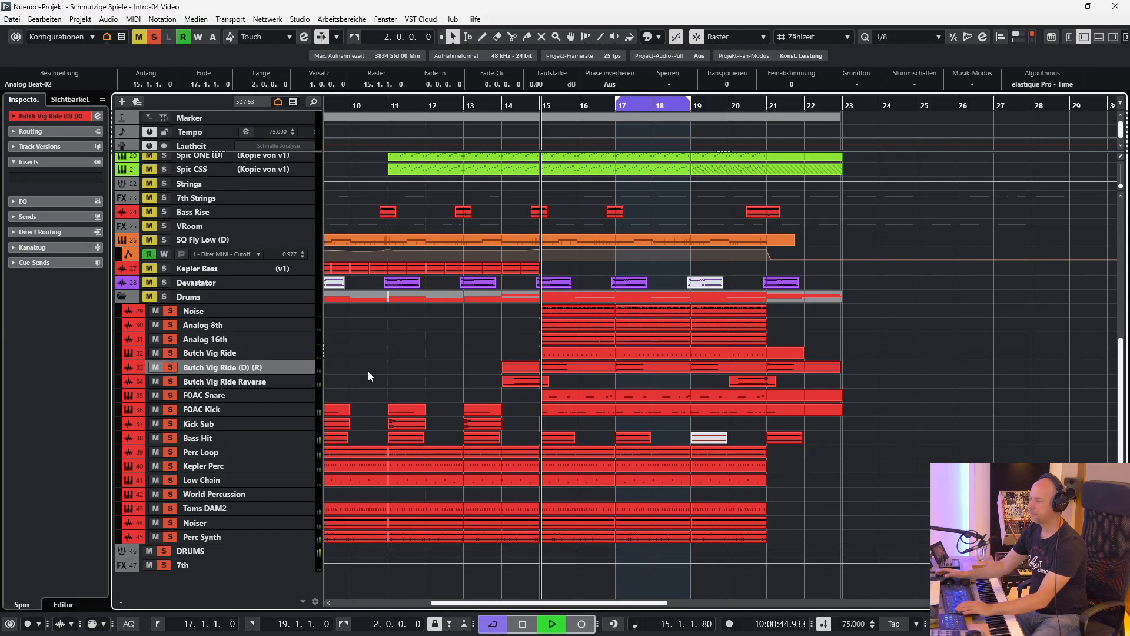
Take the tracks from Noise through FOAC Kick out of the soloed drums together.
click(255, 311)
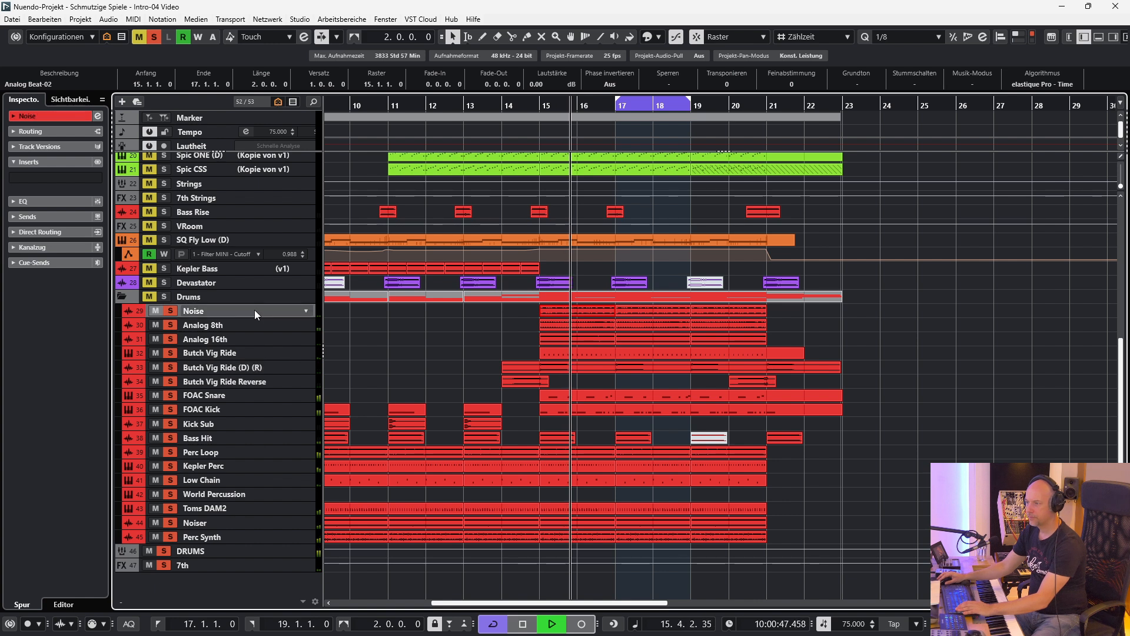
shift+click(234, 409)
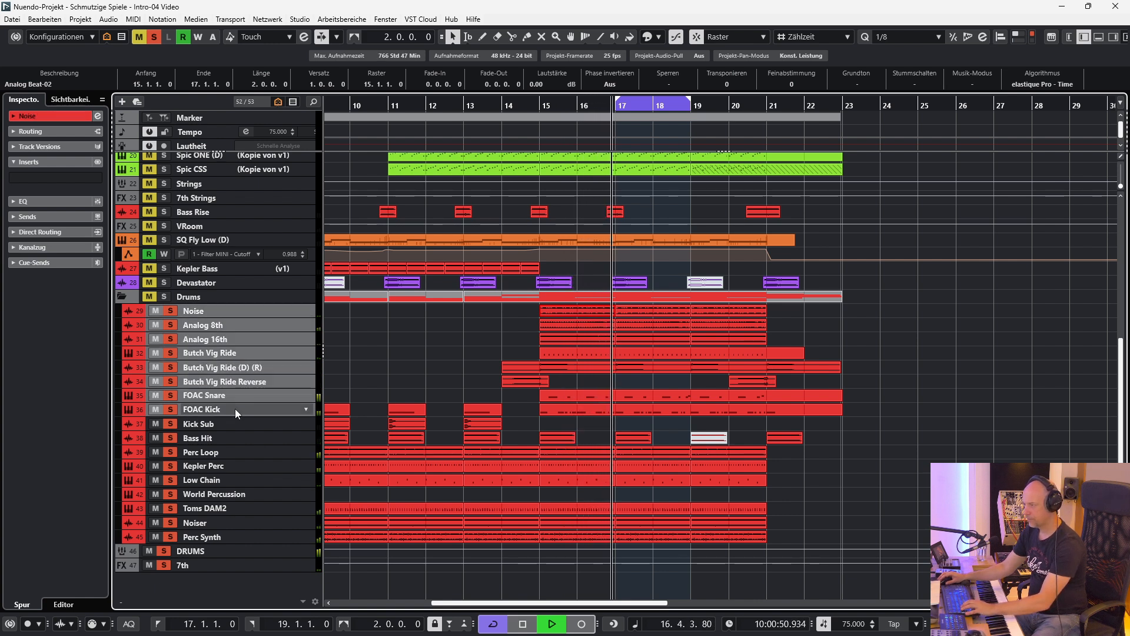
key(m)
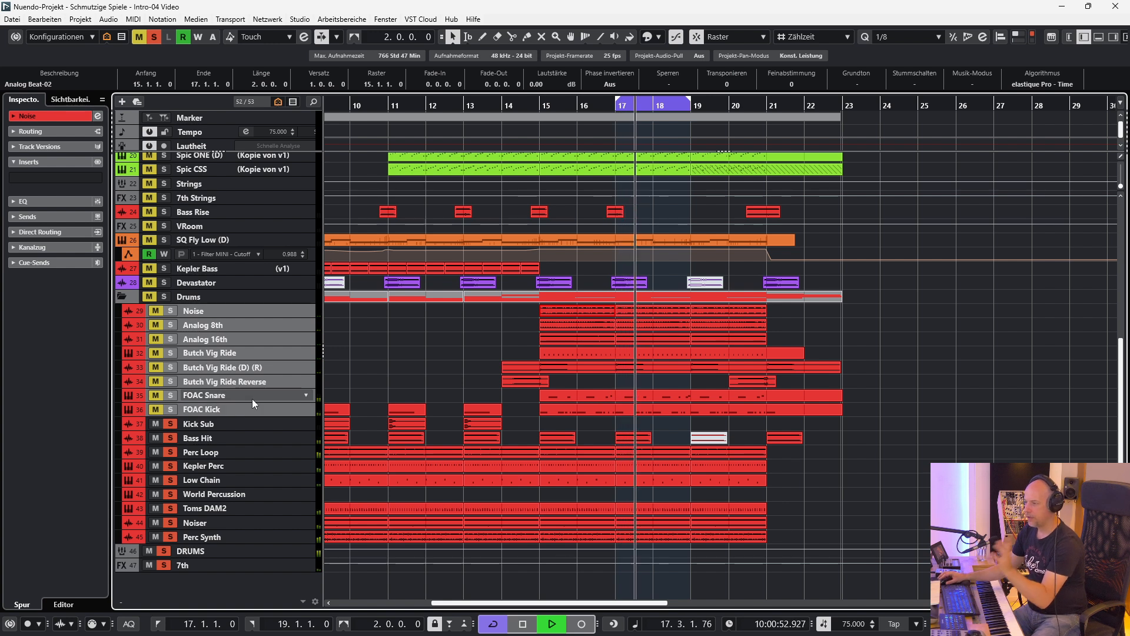
Add FOAC Kick and FOAC Snare to the soloed drums, and view FOAC Kick's Analog Hybrid Drums instrument in Kontakt.
click(190, 409)
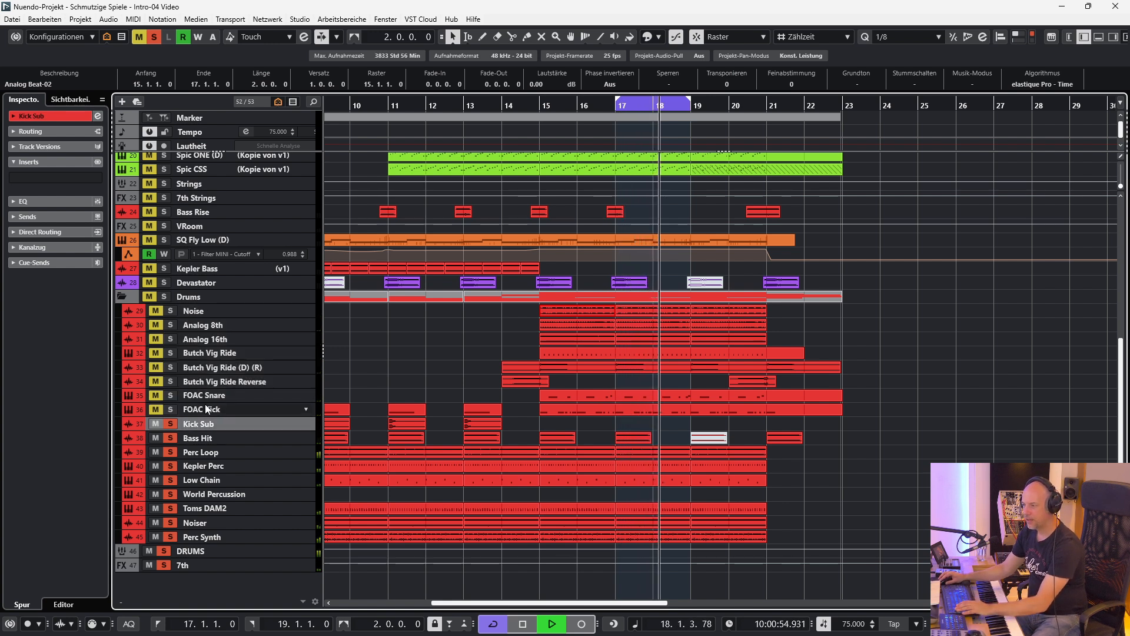
click(169, 408)
click(170, 393)
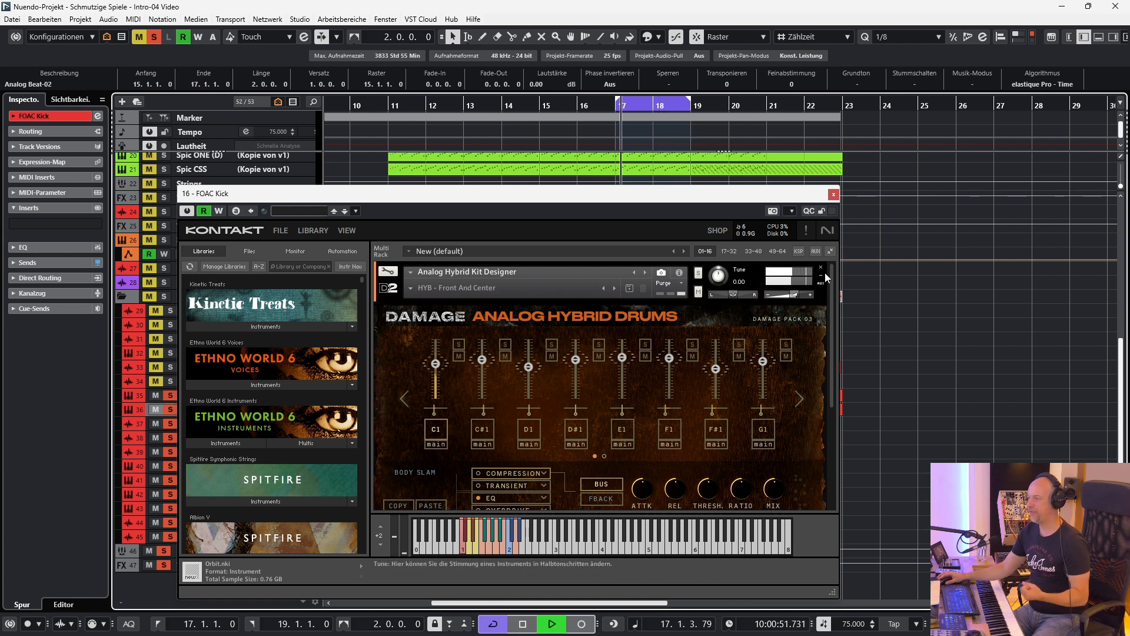
click(835, 195)
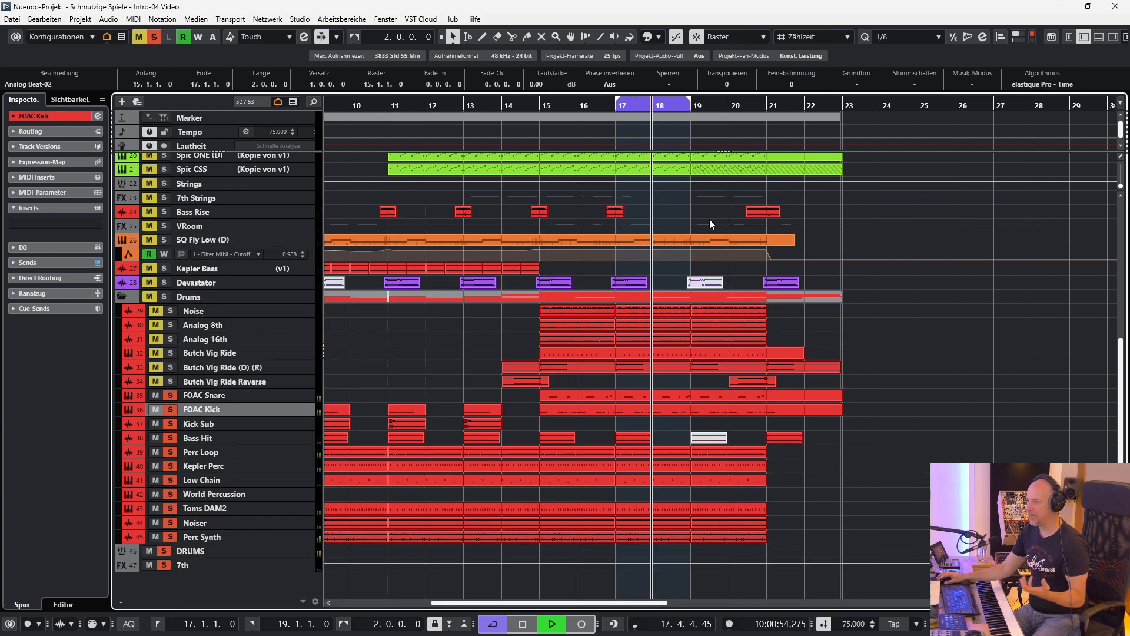
Add Butch Vig Ride to the soloed drums, view its Butch Vig Drums instrument in Kontakt, and close it.
click(170, 353)
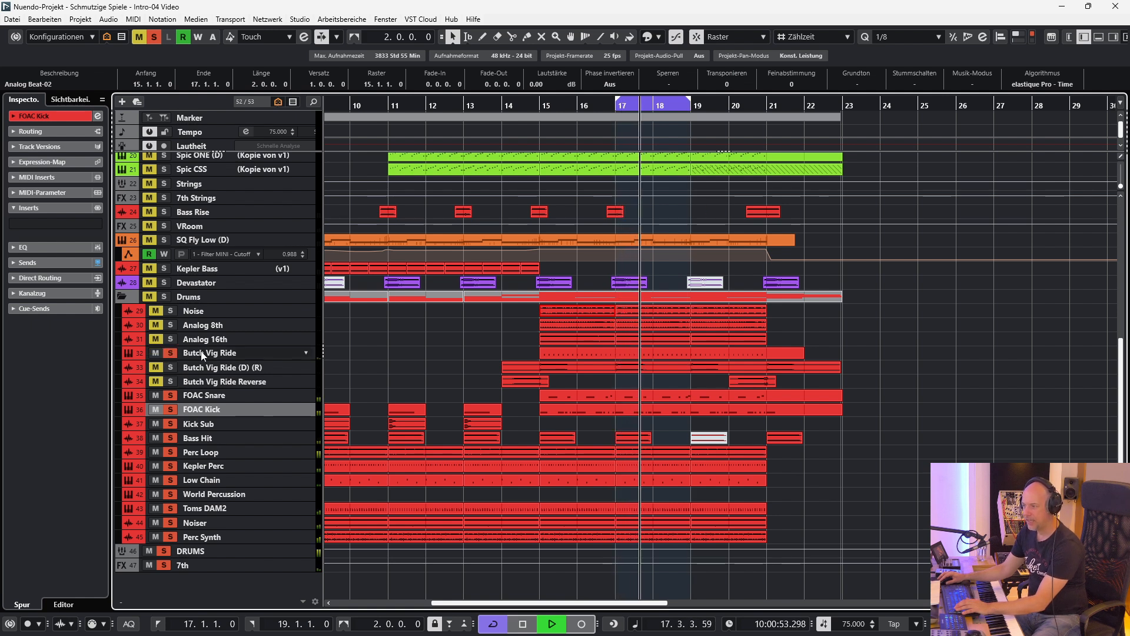
click(202, 353)
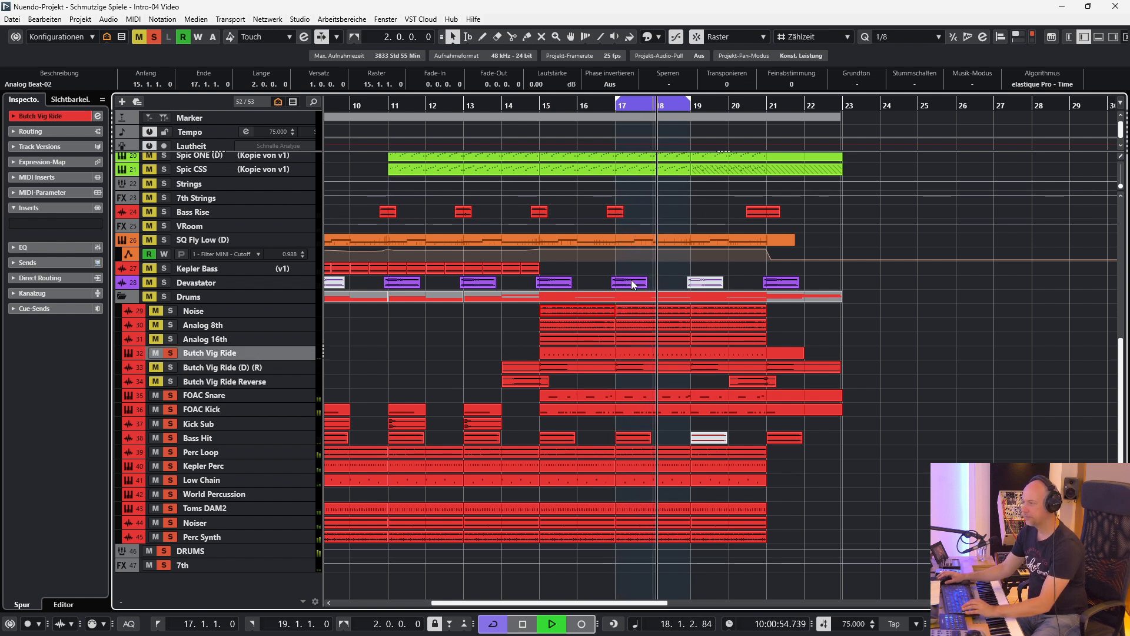
key(e)
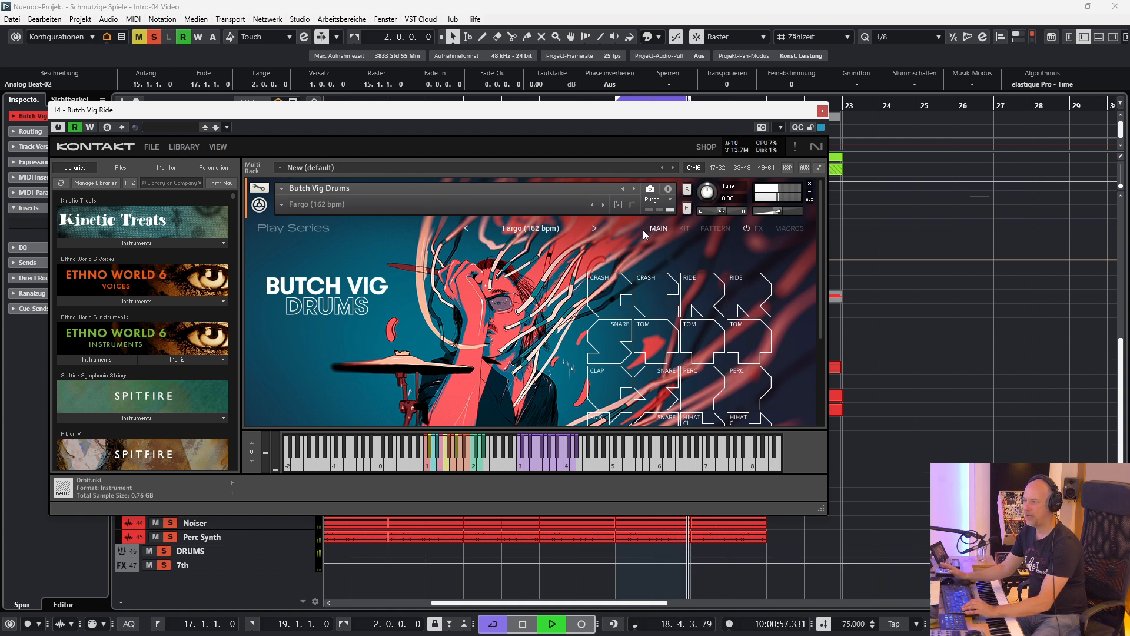
click(822, 112)
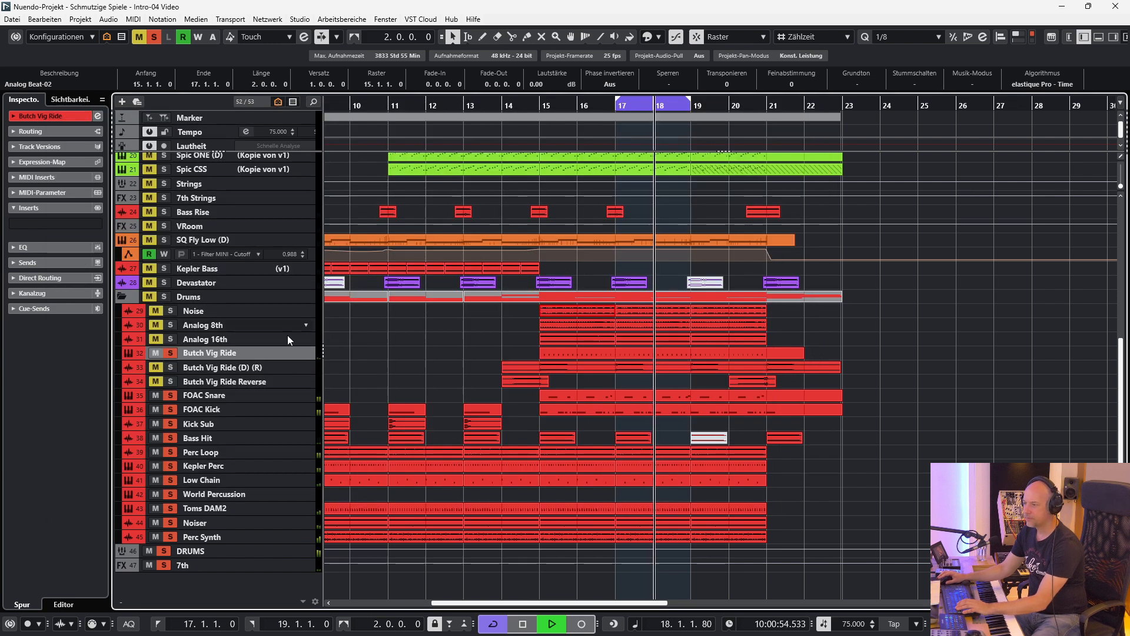
Add Butch Vig Ride (D) (R) to the soloed drums and inspect its waveform enlarged.
click(171, 367)
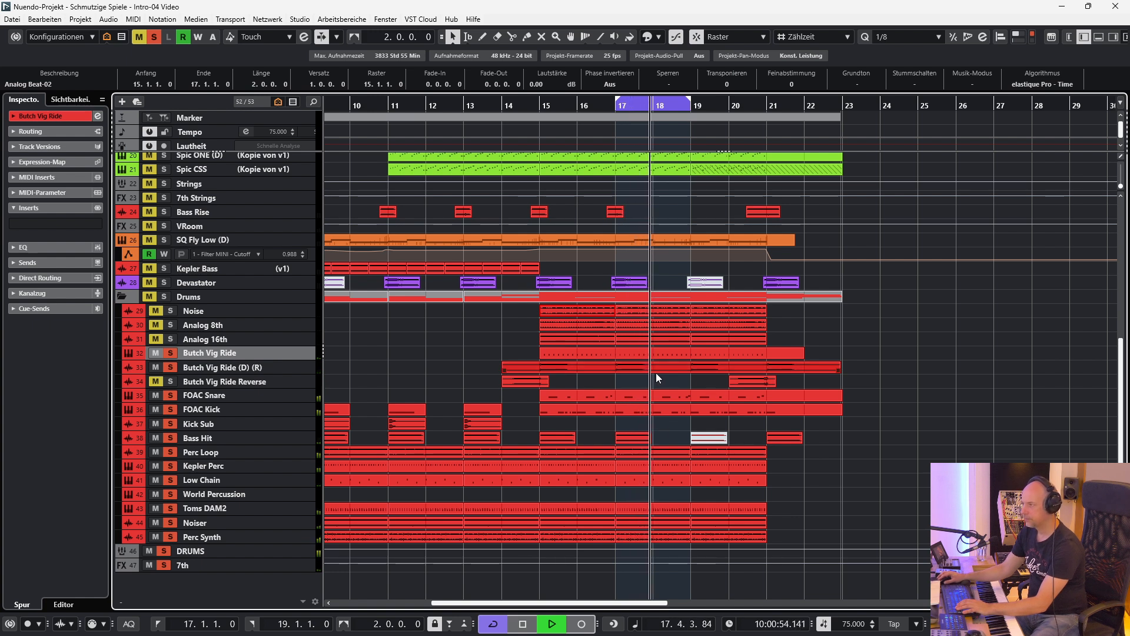
click(267, 365)
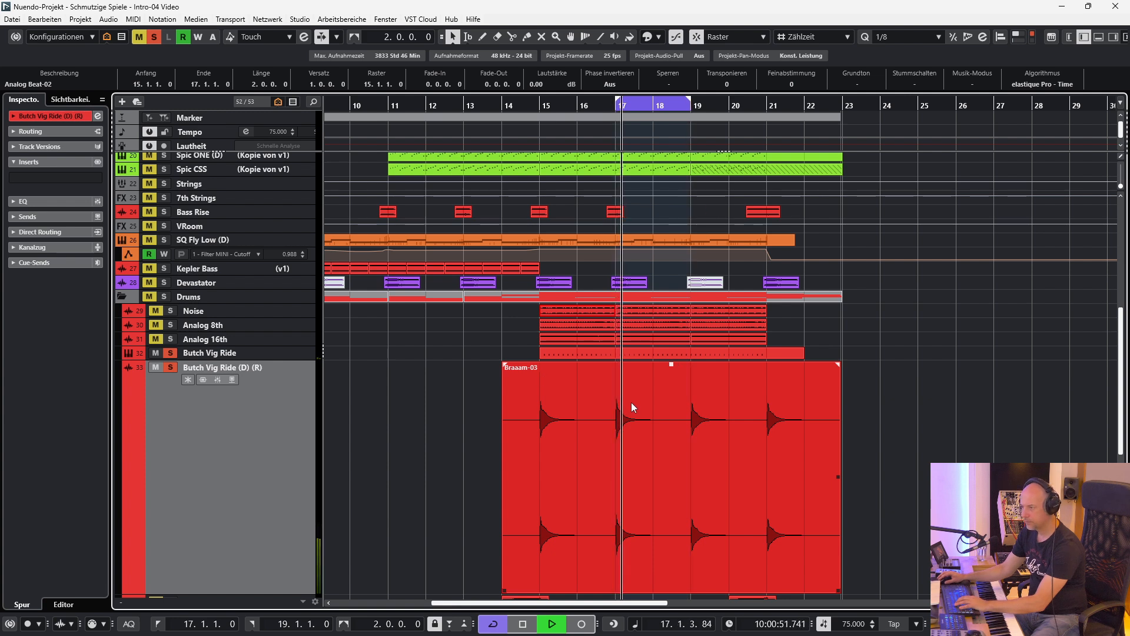
key(z)
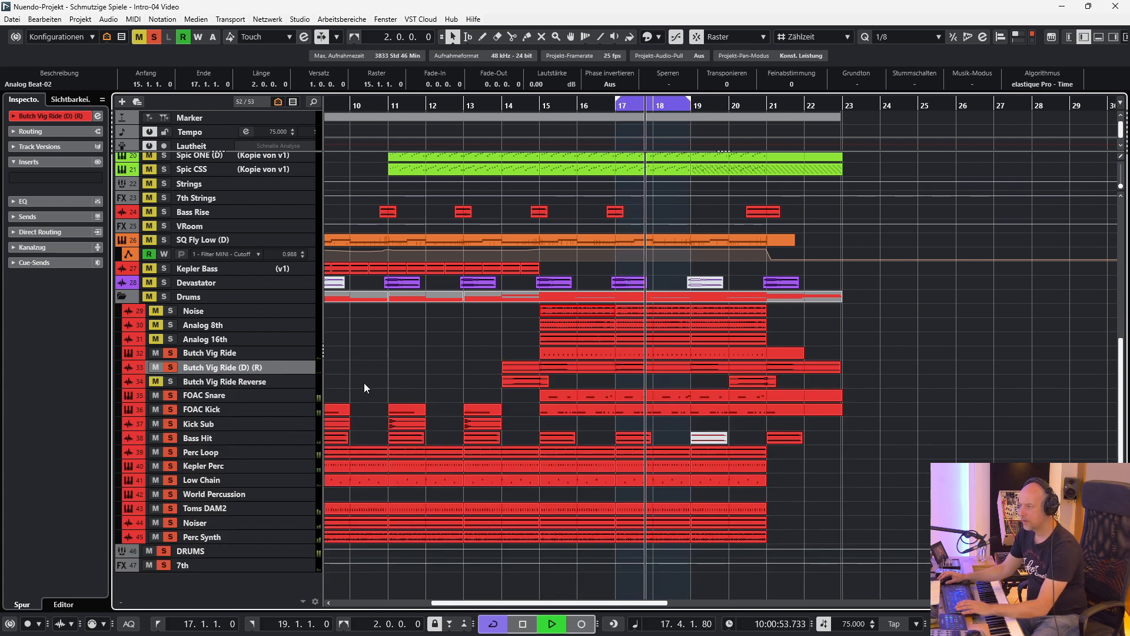
Add Analog 16th and Analog 8th to the soloed drums.
click(172, 339)
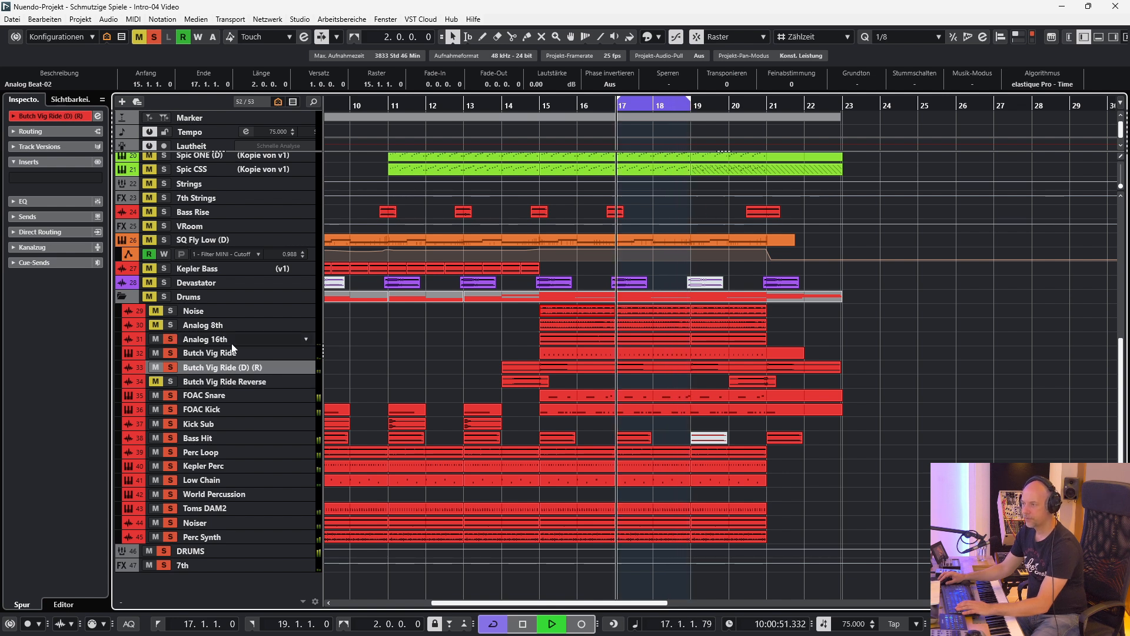
click(234, 339)
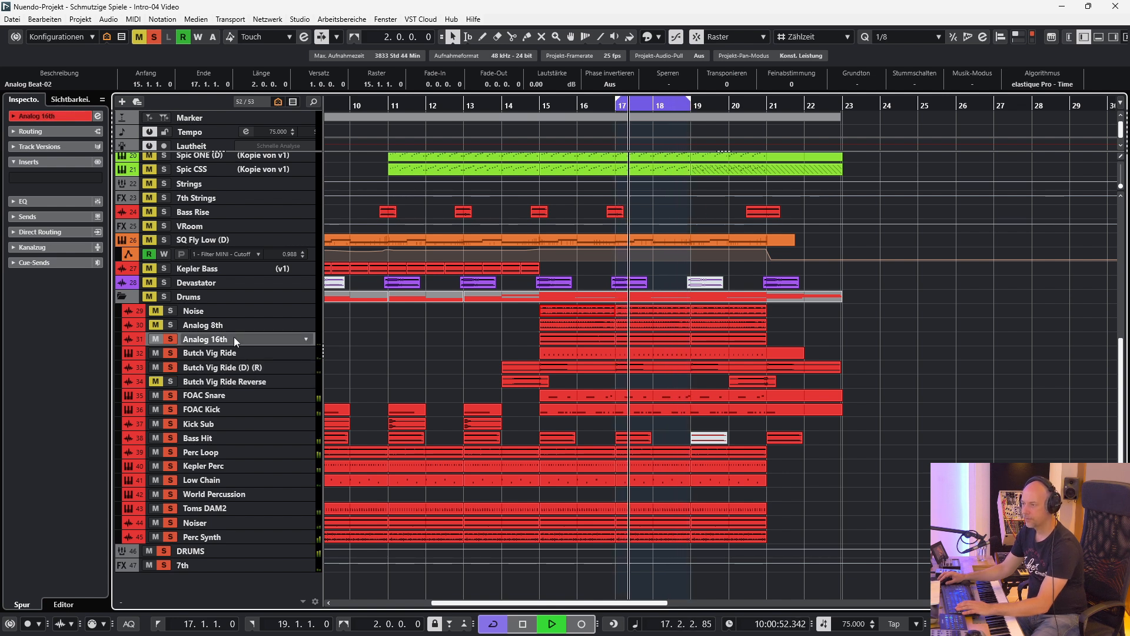
click(169, 325)
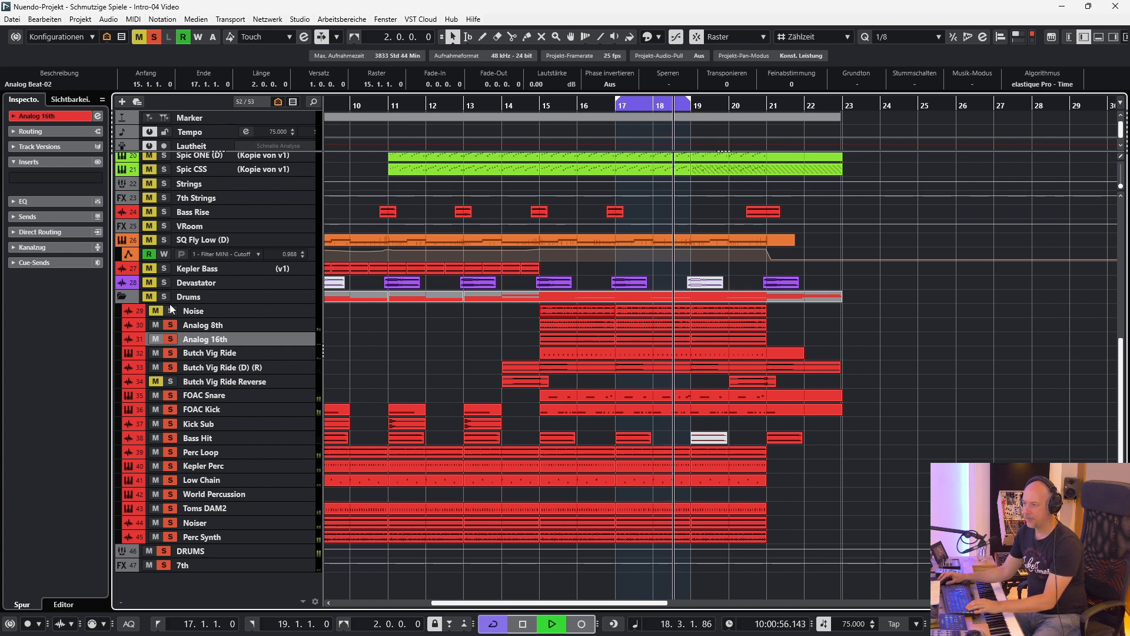
Play Analog 16th as the only soloed track from the start of the cycle range at bar 17.
key(space)
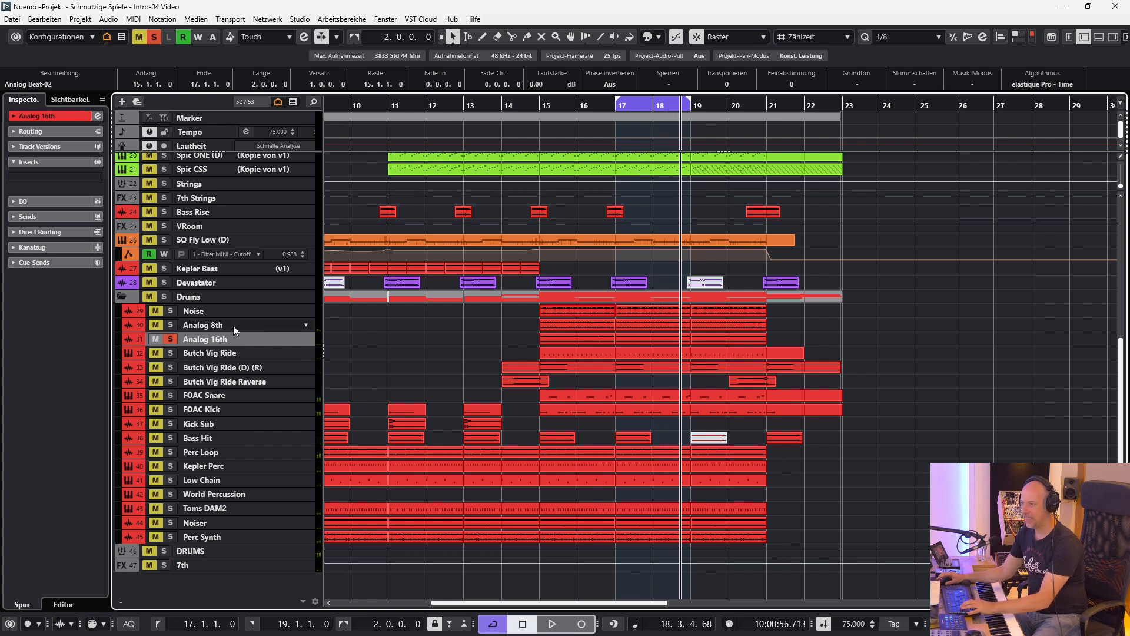
key(space)
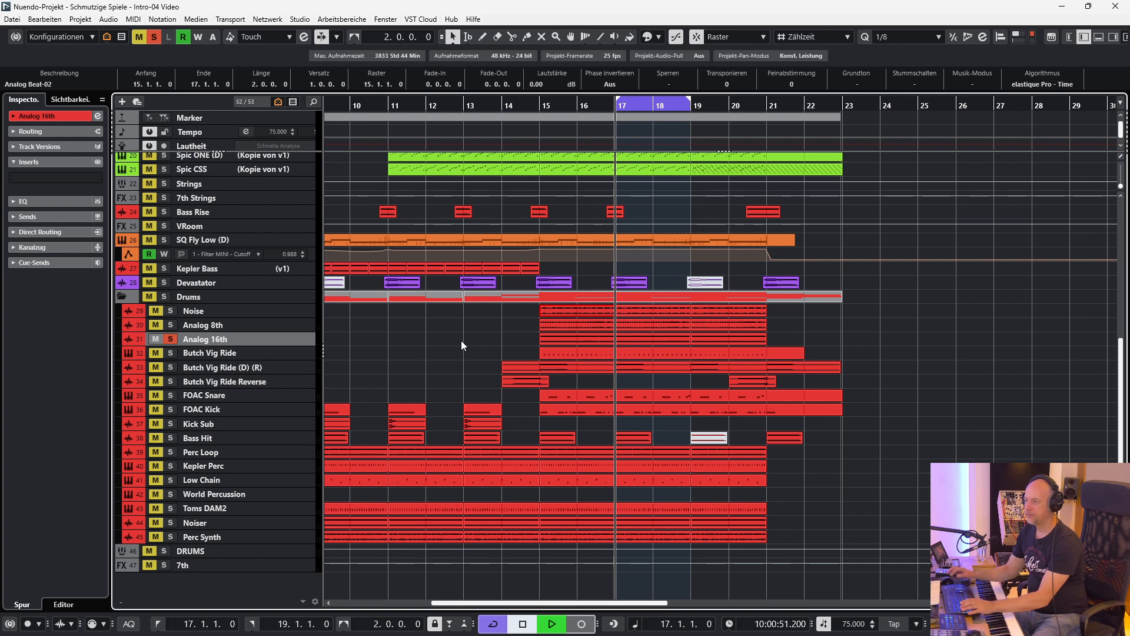
Audition Analog 8th and Noise as the only soloed track one after the other, and finish by soloing the whole Drums folder.
ctrl+click(170, 324)
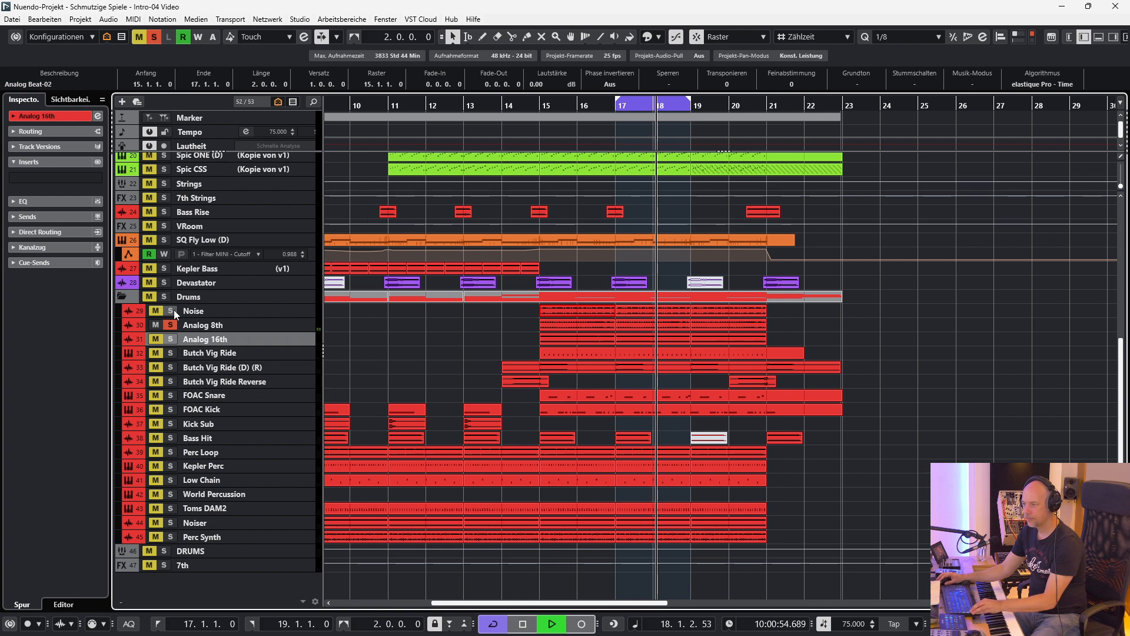
ctrl+click(172, 310)
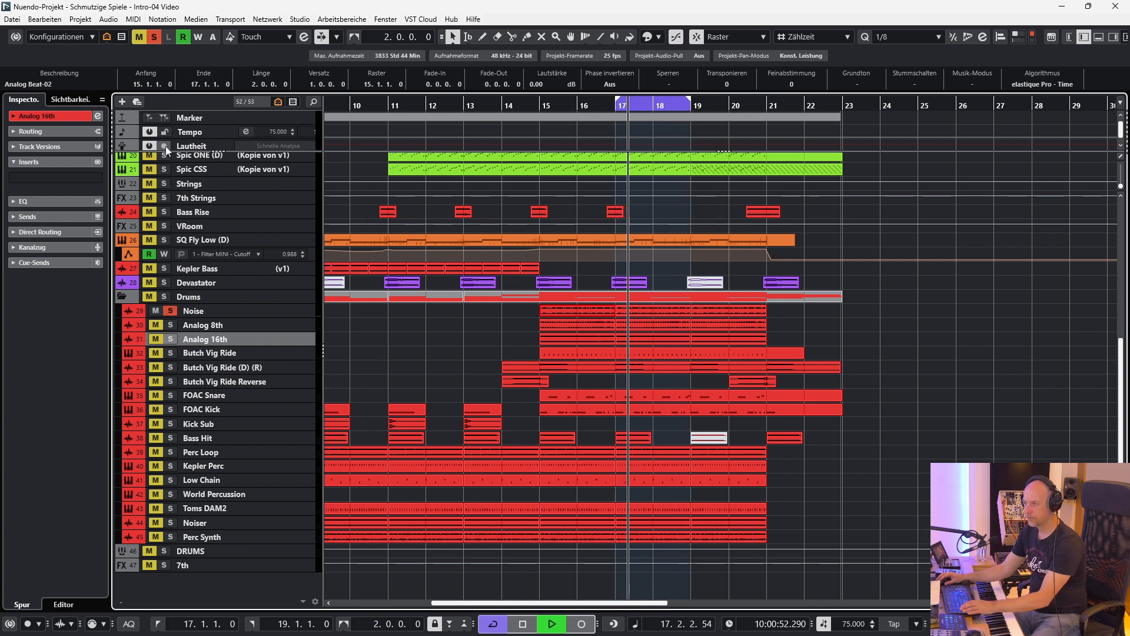
click(170, 295)
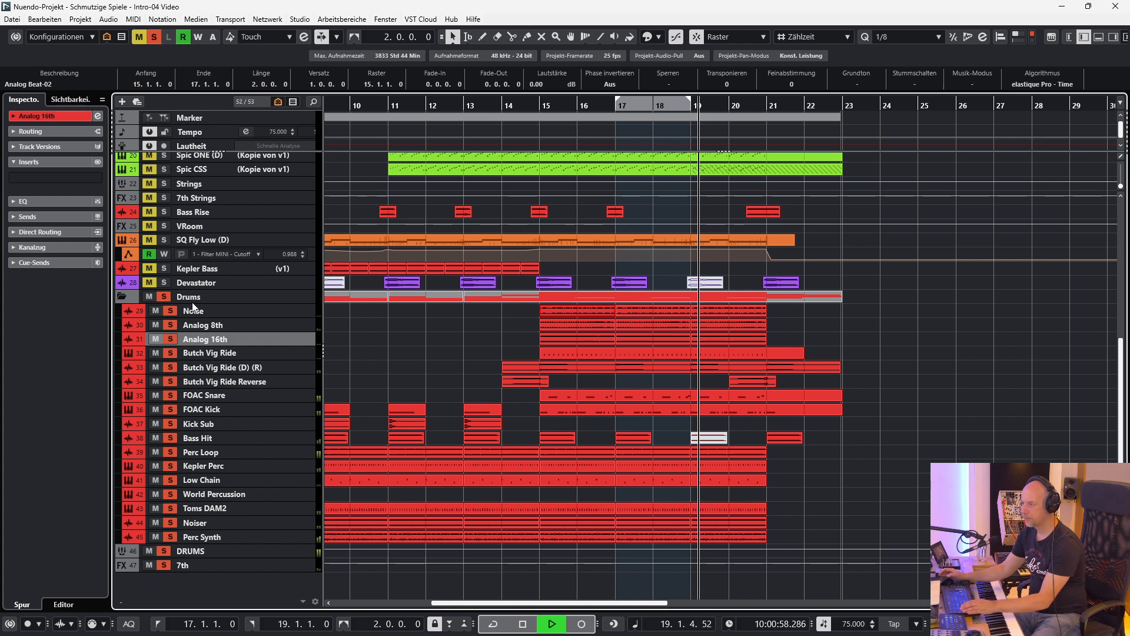
Play the soloed Spic AdStr track over the bar 11 to 15 cycle, view its Adventure Strings instrument in Kontakt, and close it.
click(718, 407)
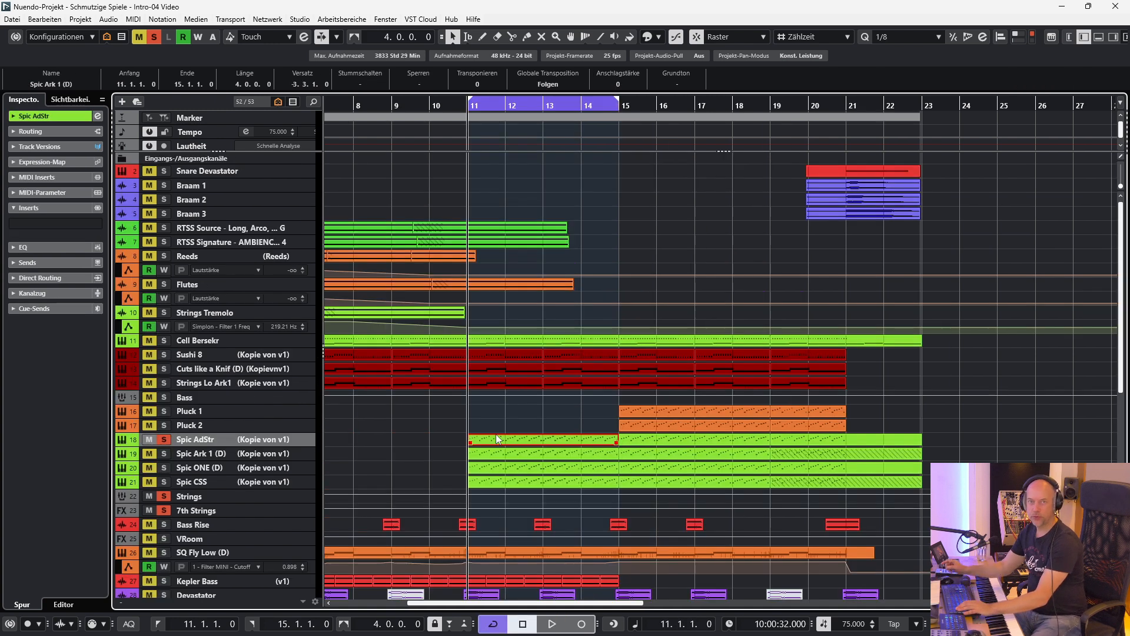
key(space)
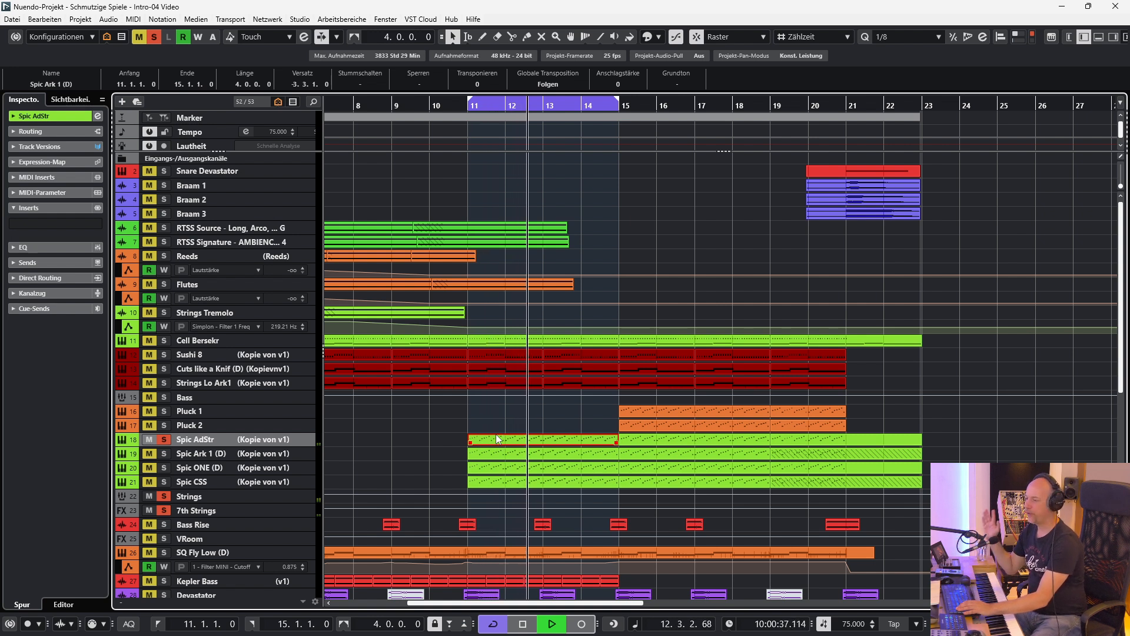
key(e)
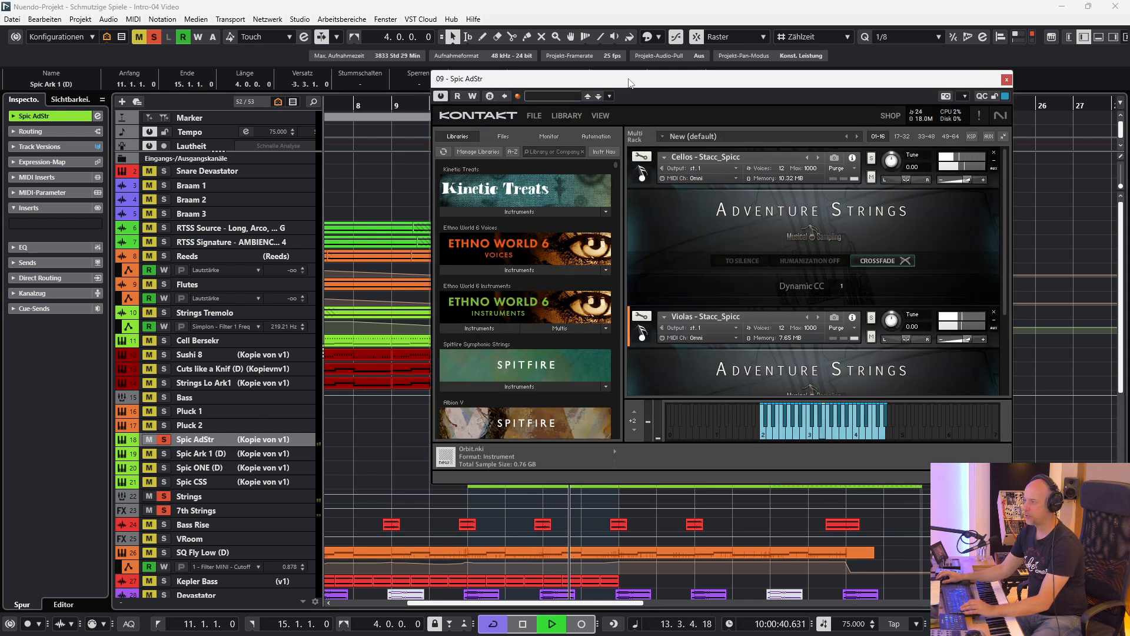
drag(628, 78, 429, 66)
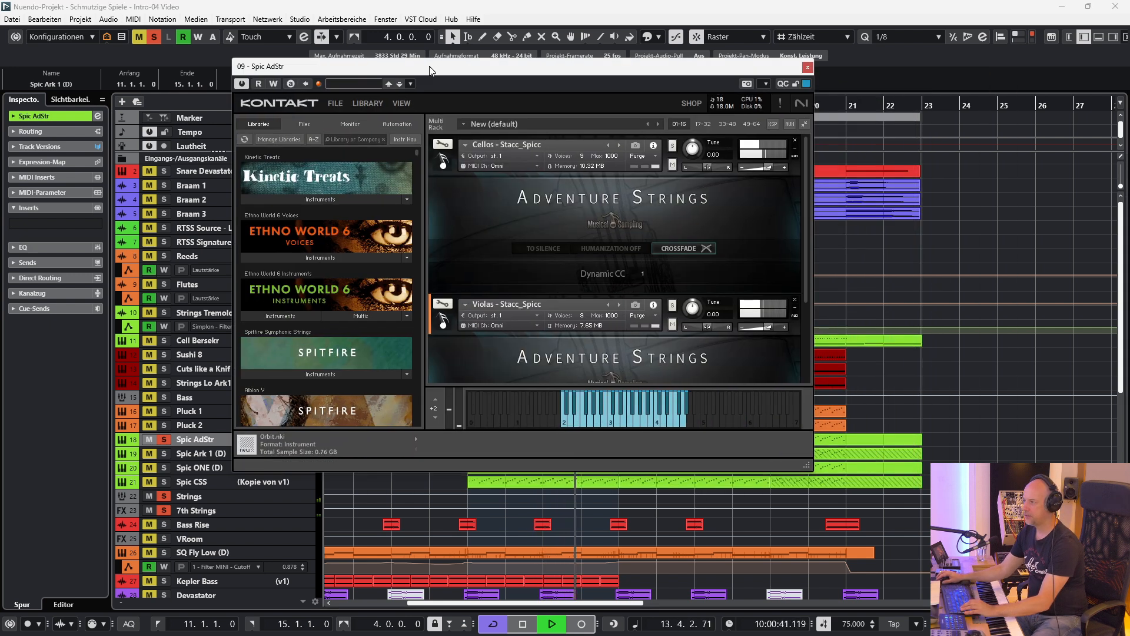
click(808, 68)
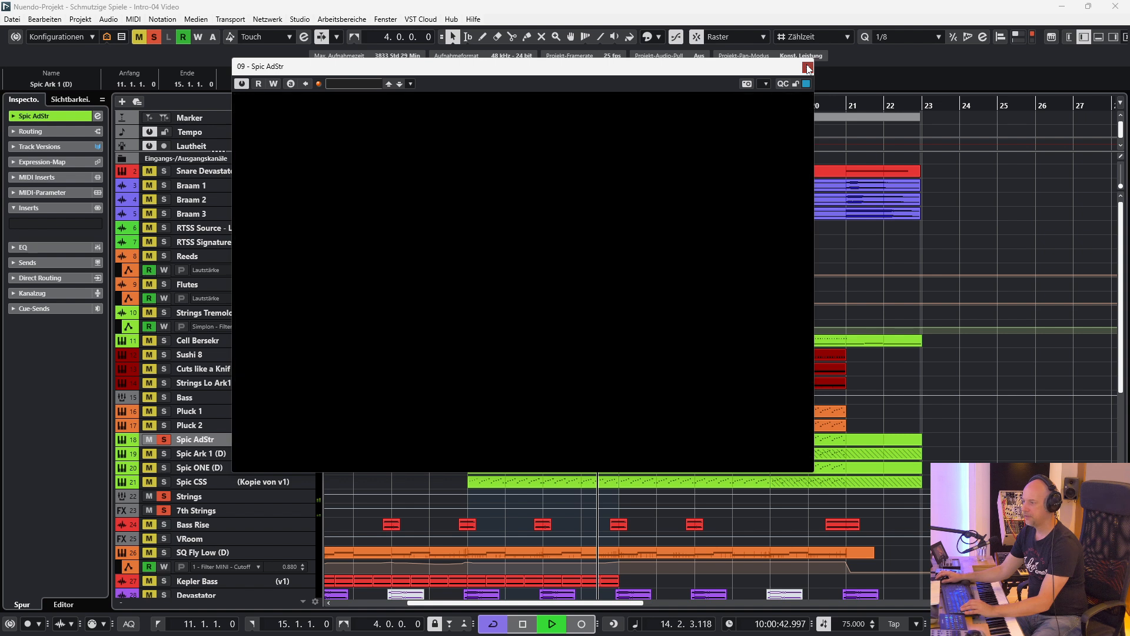
Add Spic Ark 1 (D) and Spic ONE (D) to the soloed strings, viewing and closing each track's Kontakt instrument.
click(205, 453)
key(e)
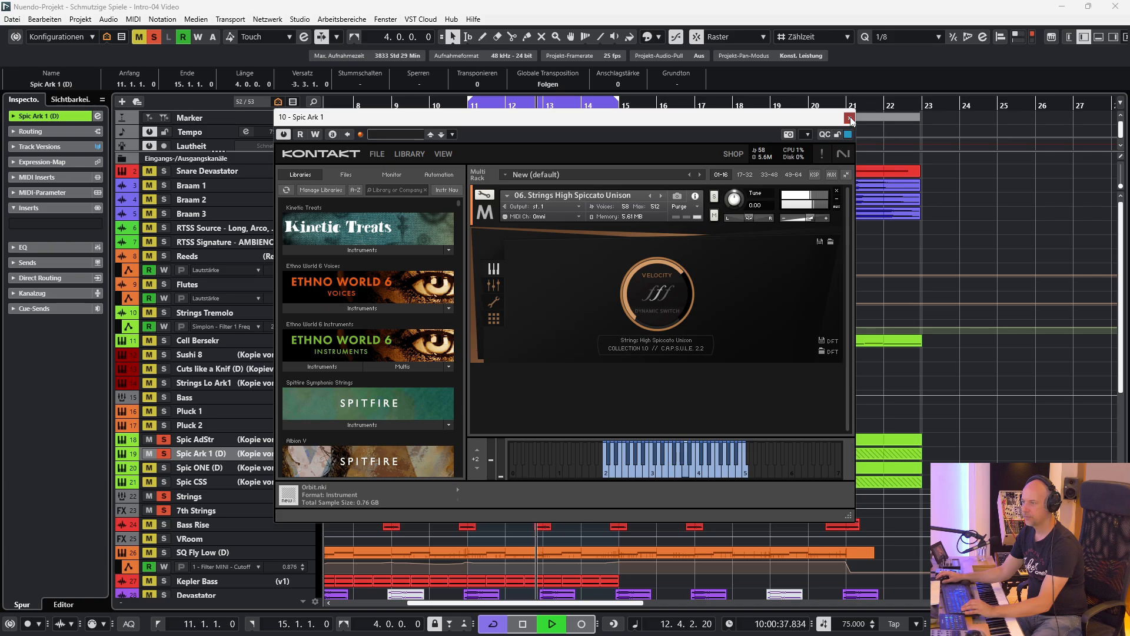
click(1034, 2)
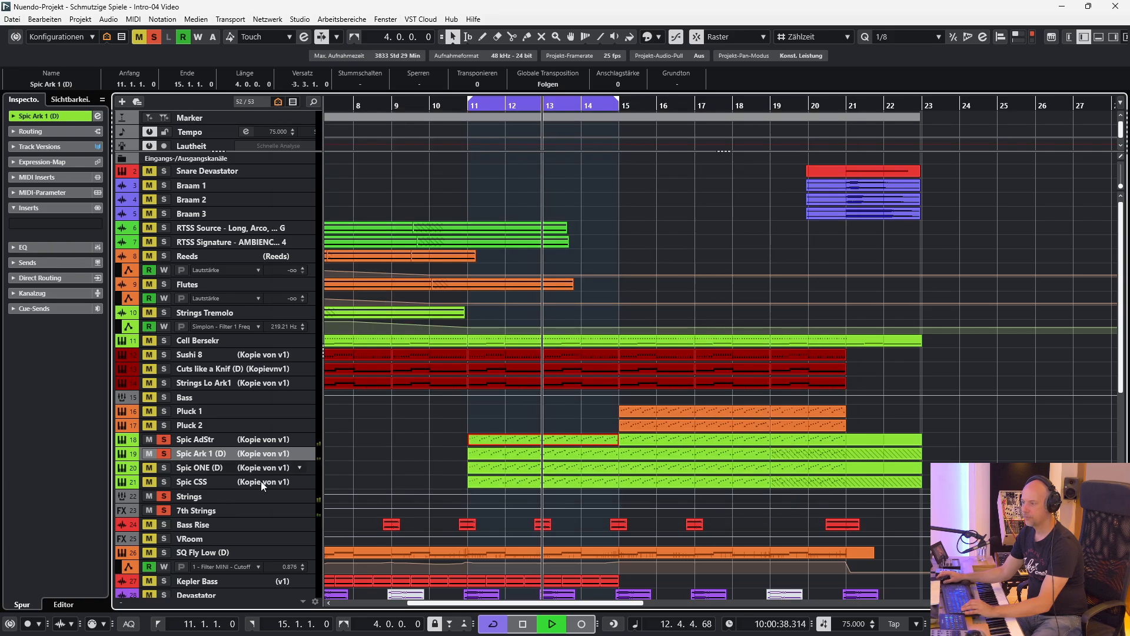
click(163, 466)
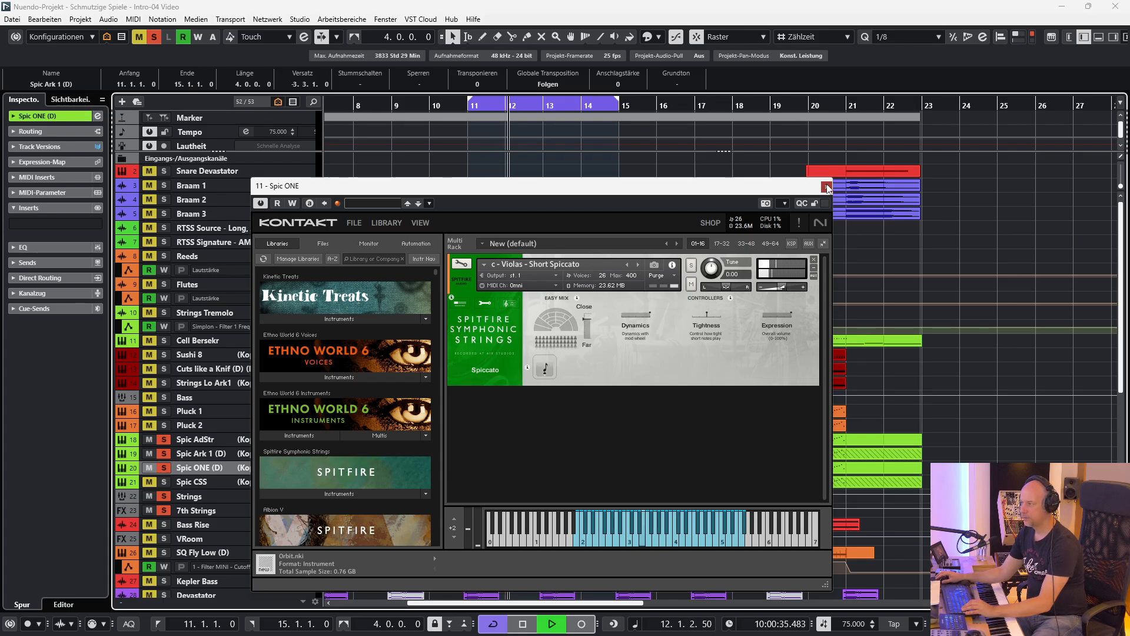
click(826, 187)
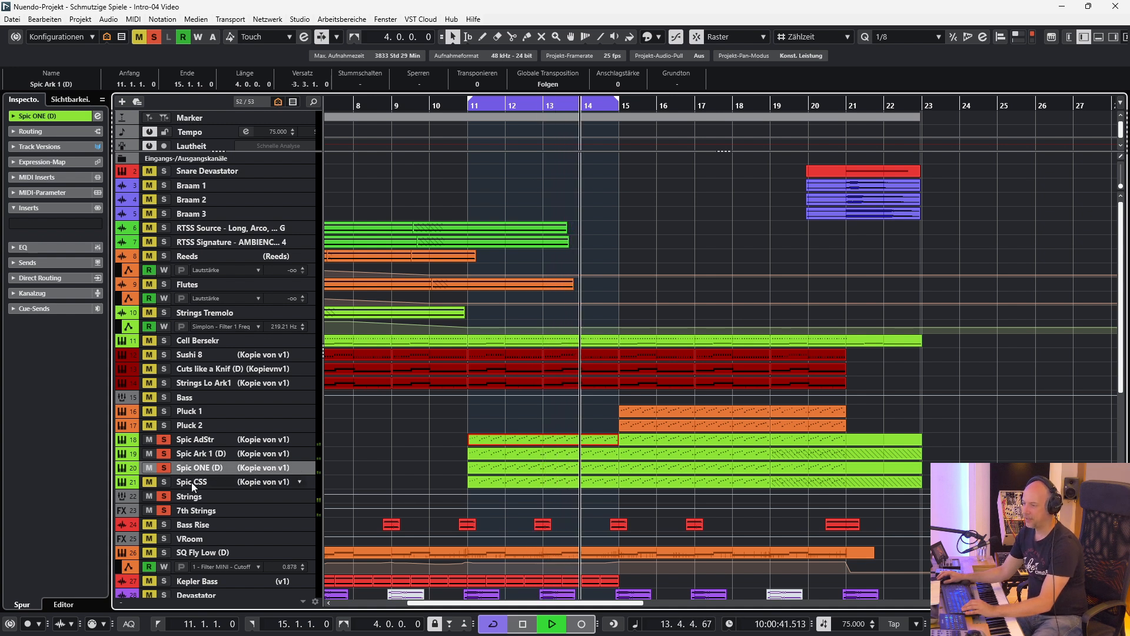
Add Spic CSS to the soloed strings, view its Cinematic Studio Strings instrument in an enlarged Kontakt window, and close it.
click(164, 485)
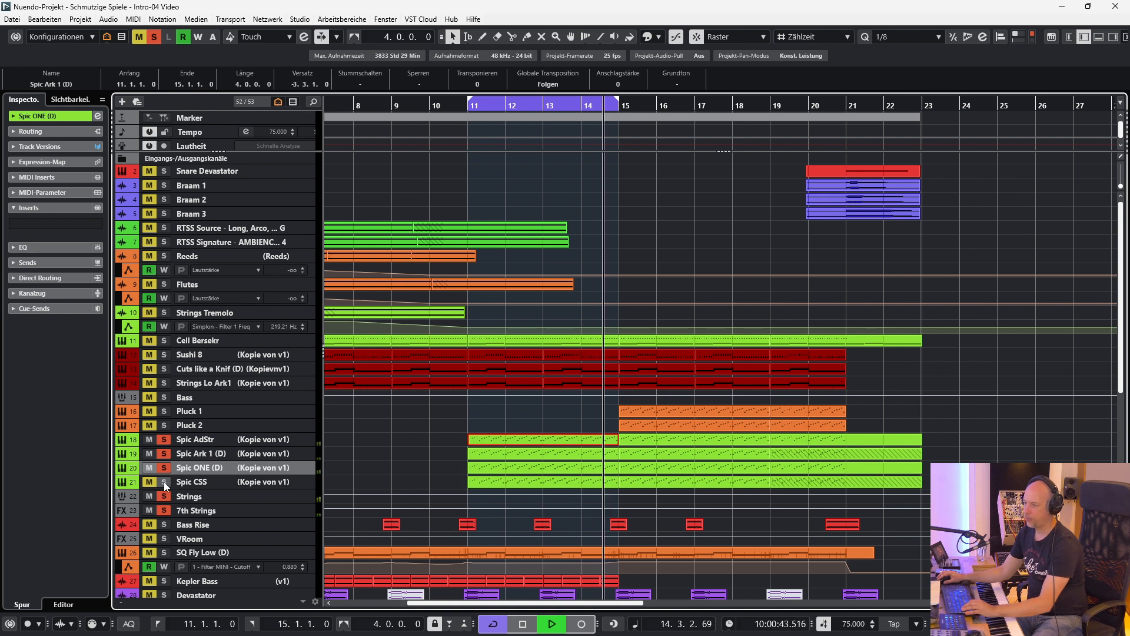
click(193, 483)
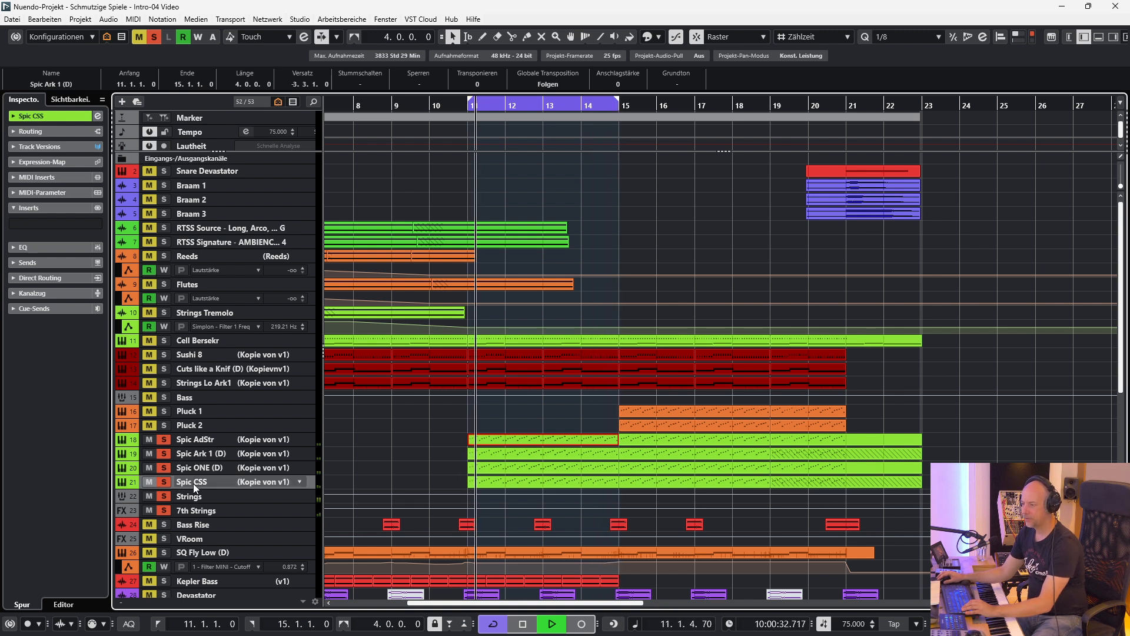
key(e)
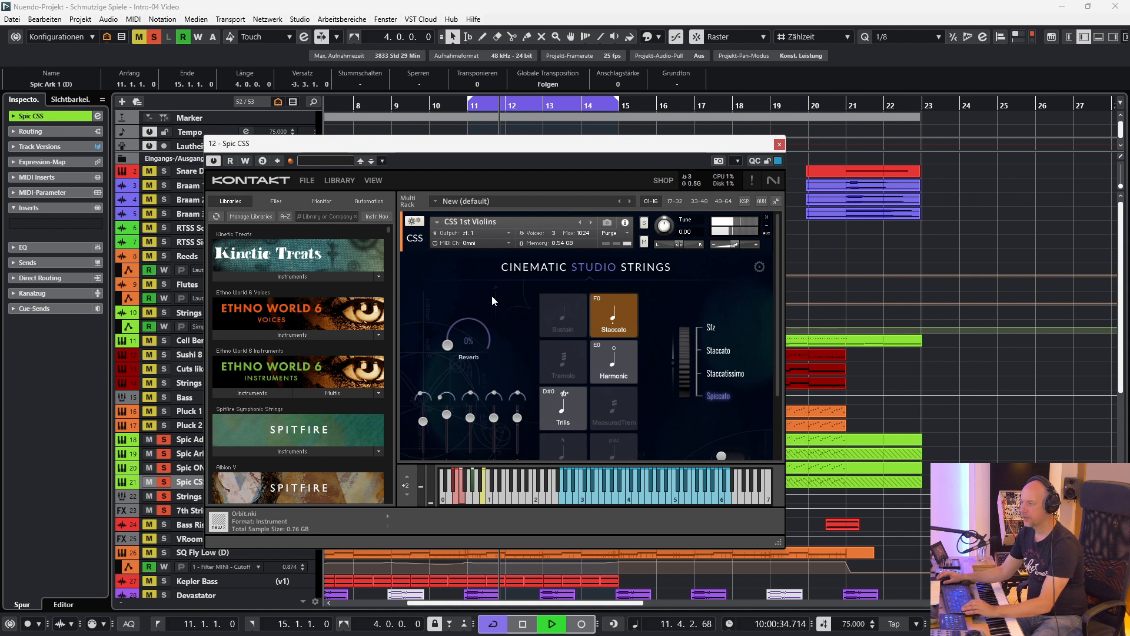
drag(777, 550, 776, 594)
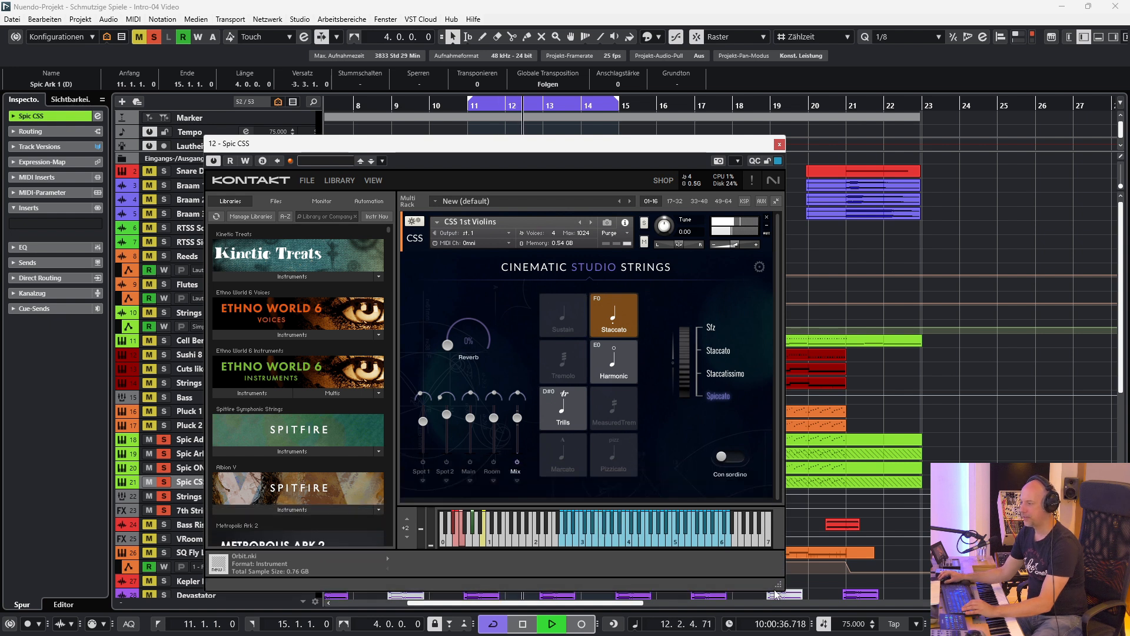
click(779, 144)
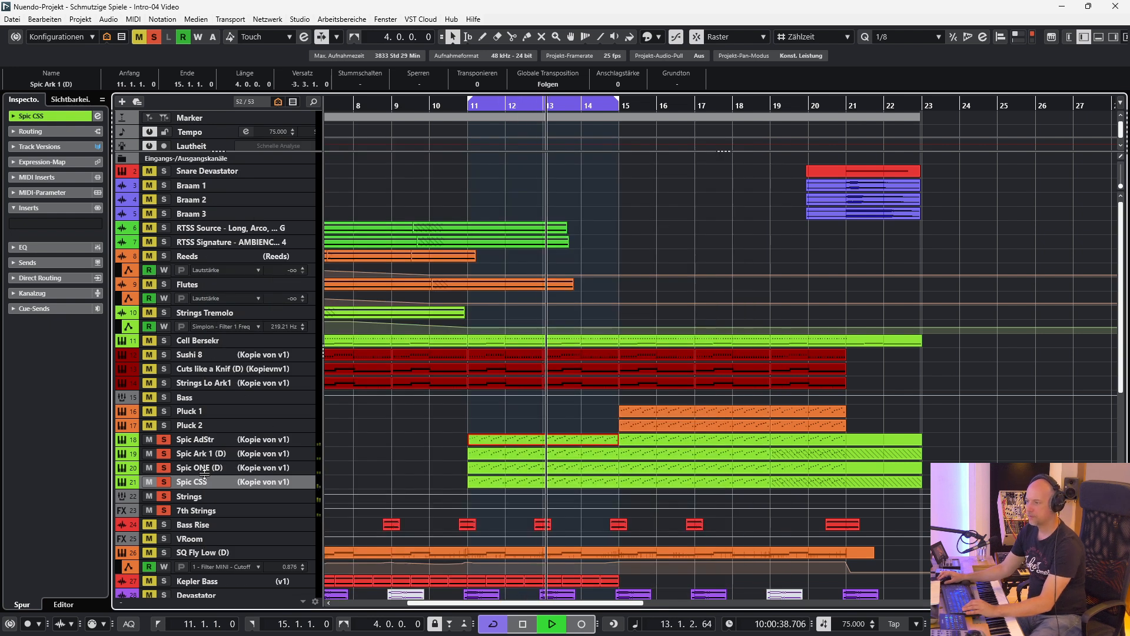
Clear all solos to hear the full mix, and solo the Strings group track.
click(154, 36)
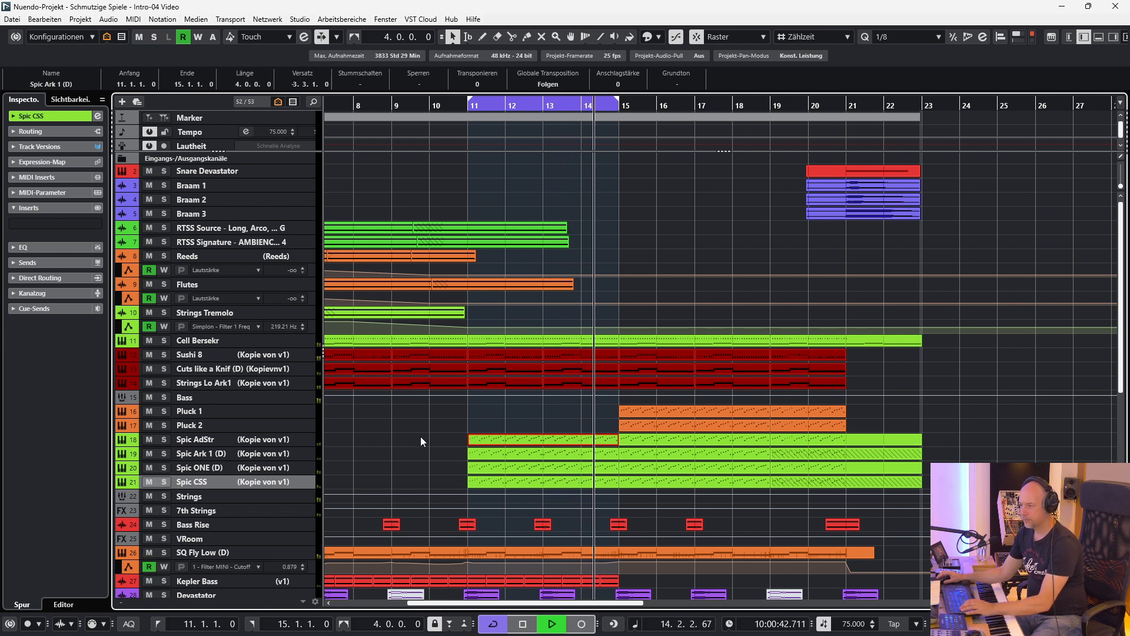
click(256, 499)
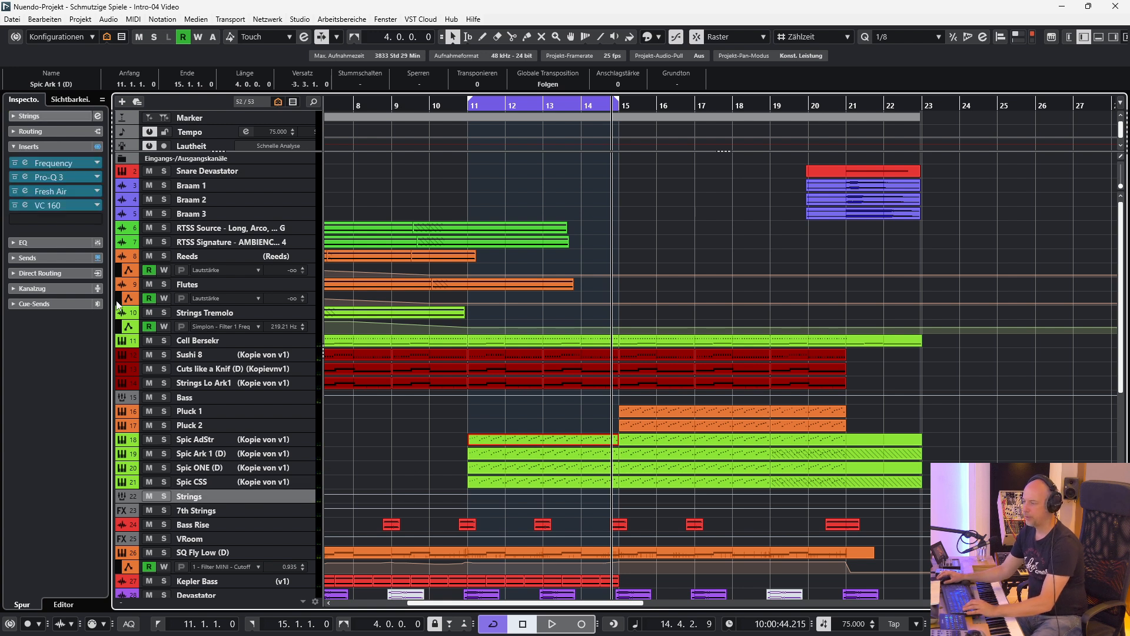
key(s)
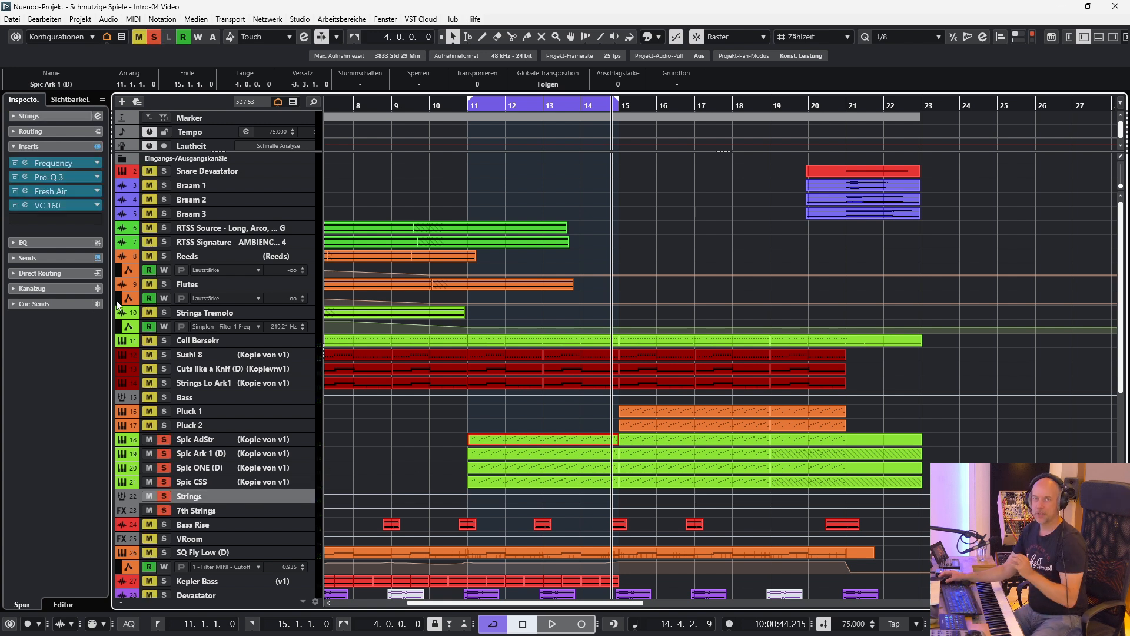
Bypass all insert effects on the Strings group and play it from bar 11 with no event selected.
click(98, 147)
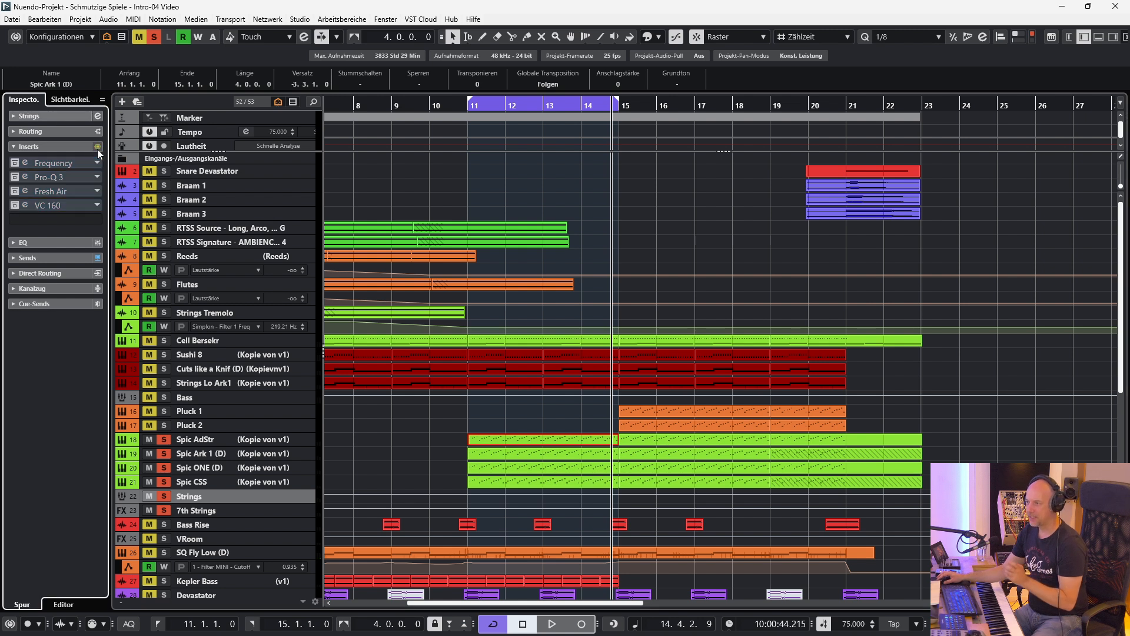
key(space)
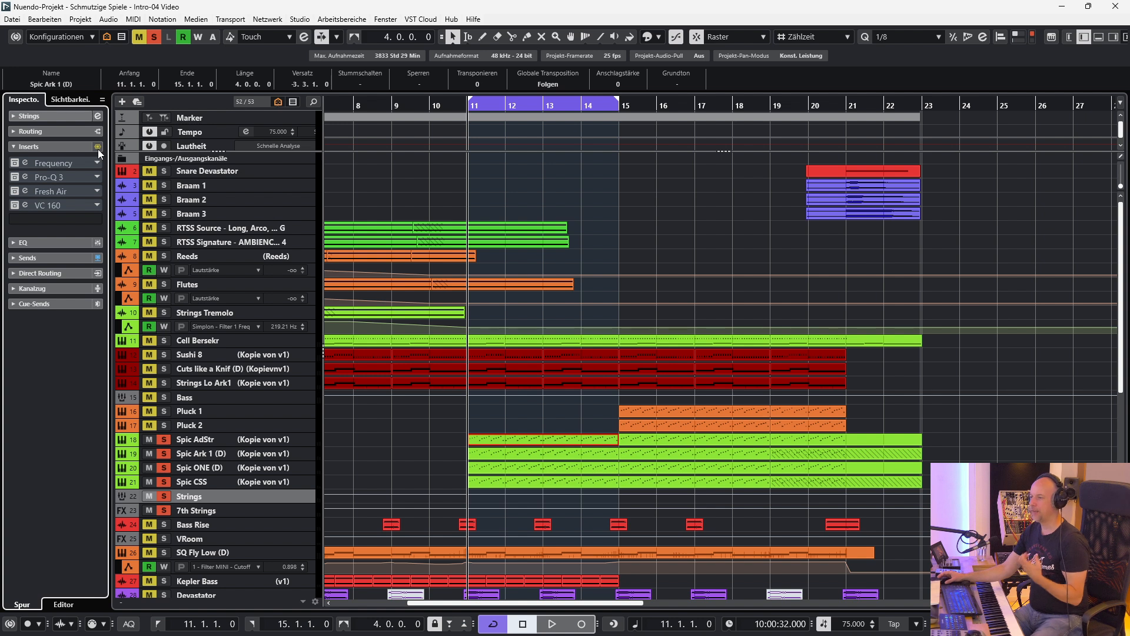
click(428, 433)
scroll(426, 432, down, 3)
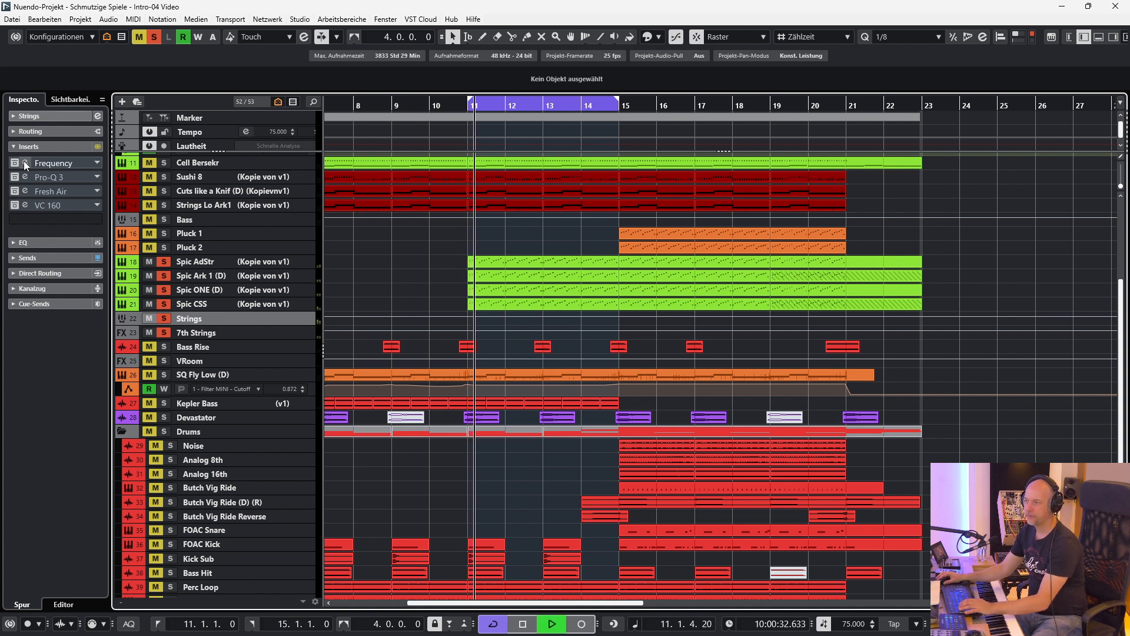
Take the Frequency and Pro-Q 3 inserts on the Strings group out of bypass, viewing and closing each equalizer.
click(25, 163)
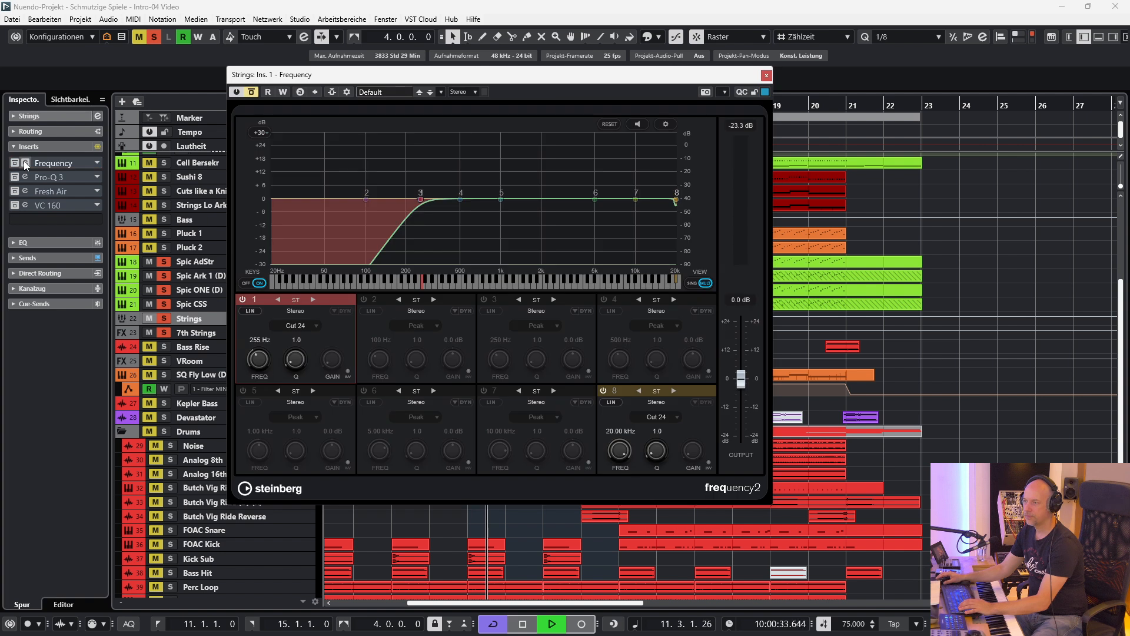
click(252, 93)
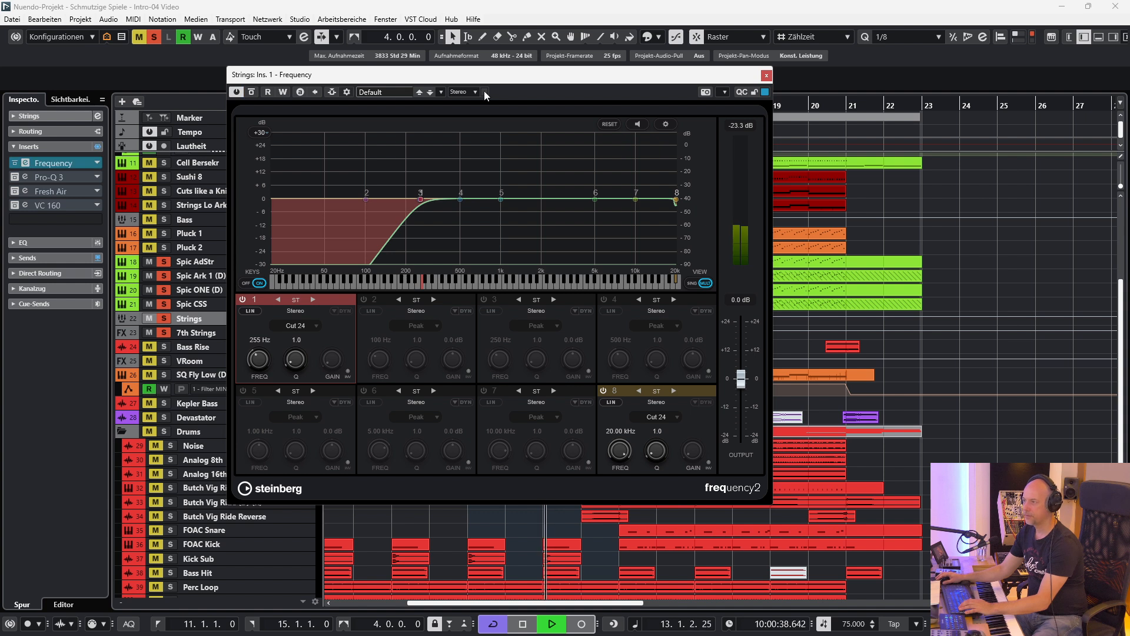
click(767, 76)
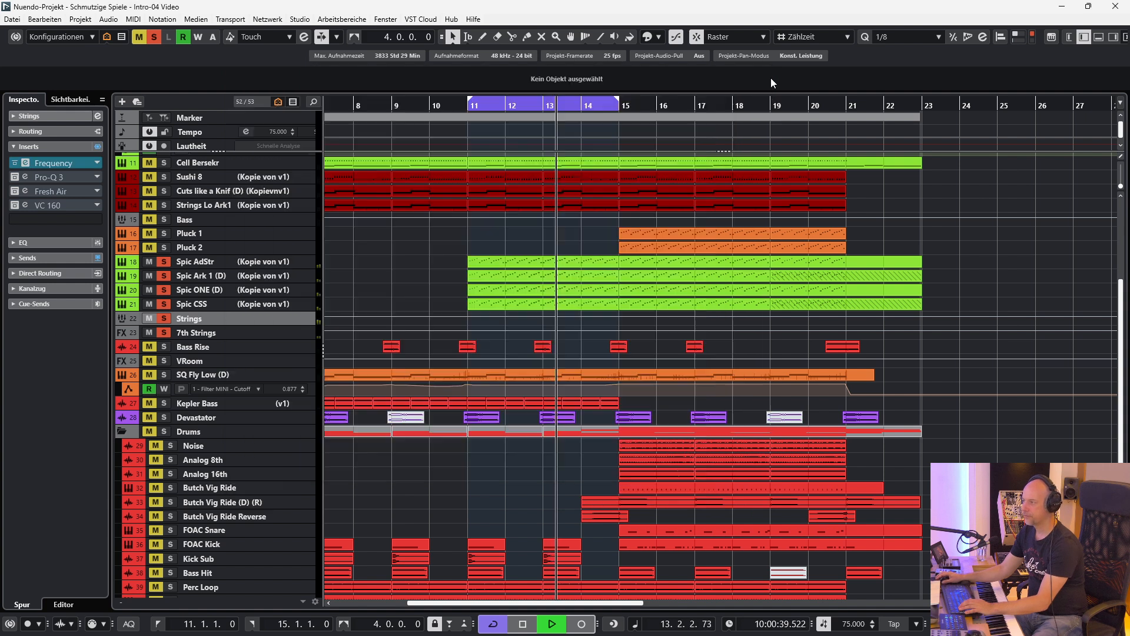
click(25, 177)
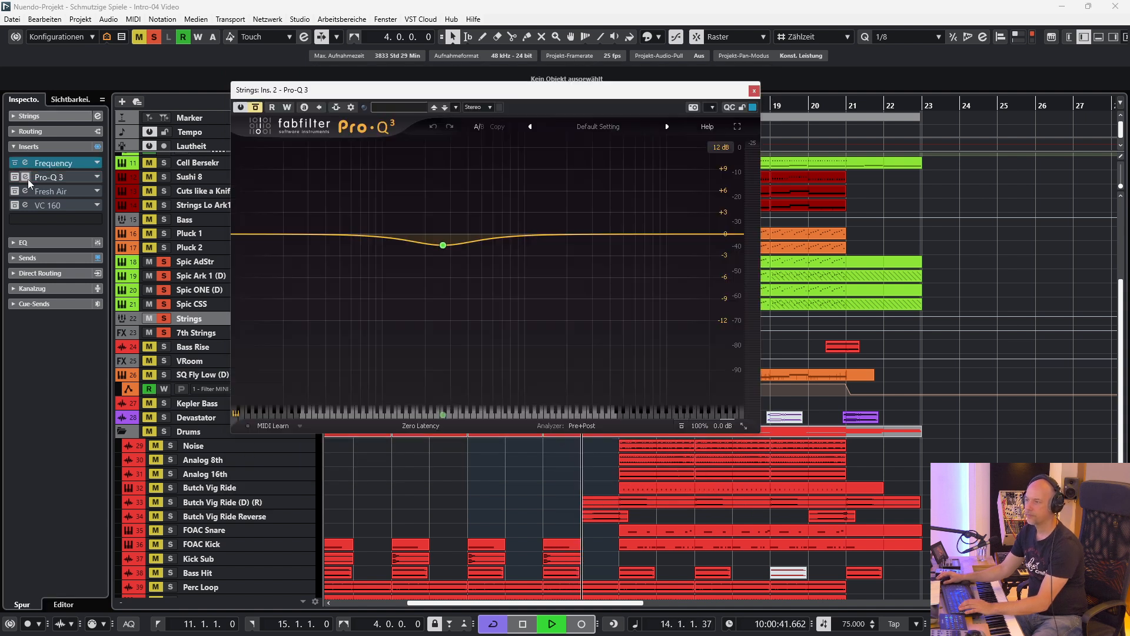
click(255, 107)
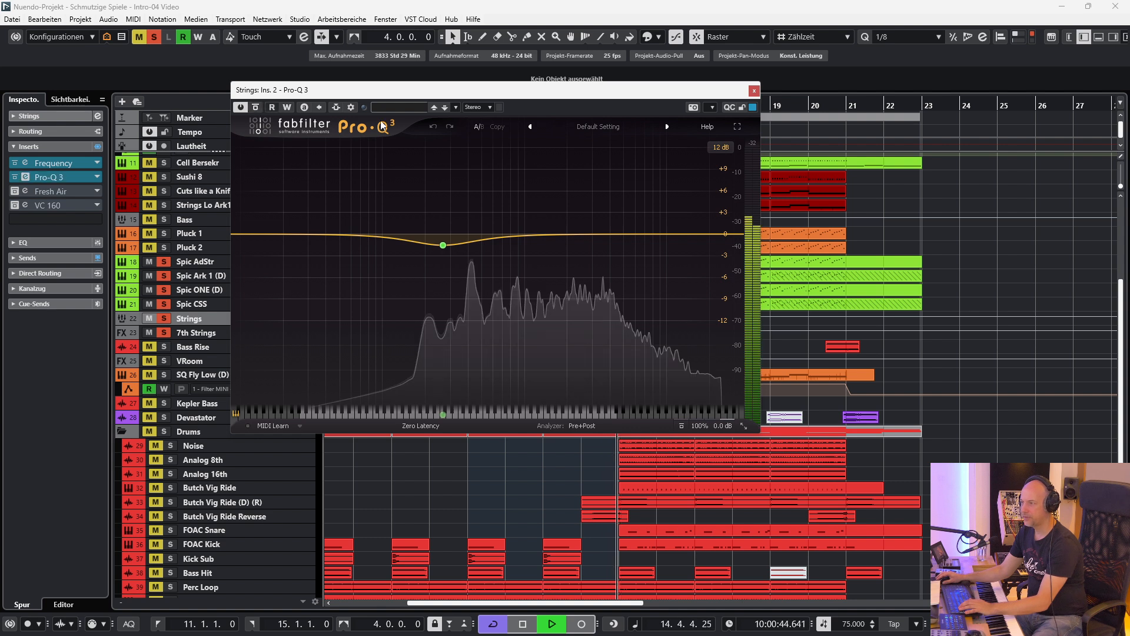
click(754, 91)
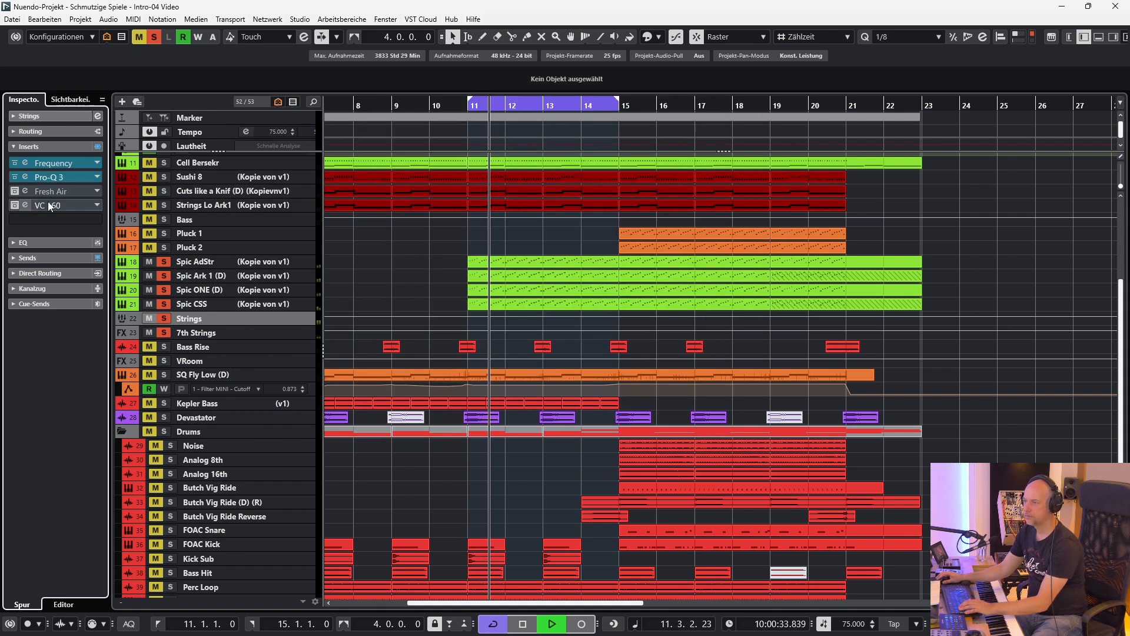
Open the Fresh Air insert on the Strings group, take it out of bypass during playback, and close it.
click(25, 191)
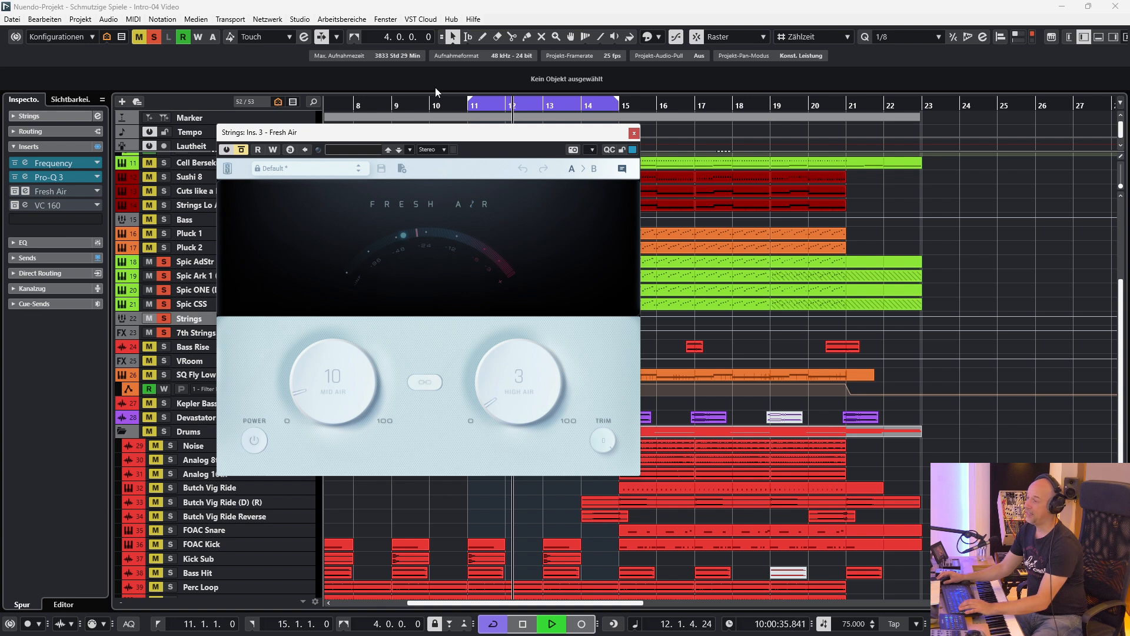
drag(336, 132, 354, 130)
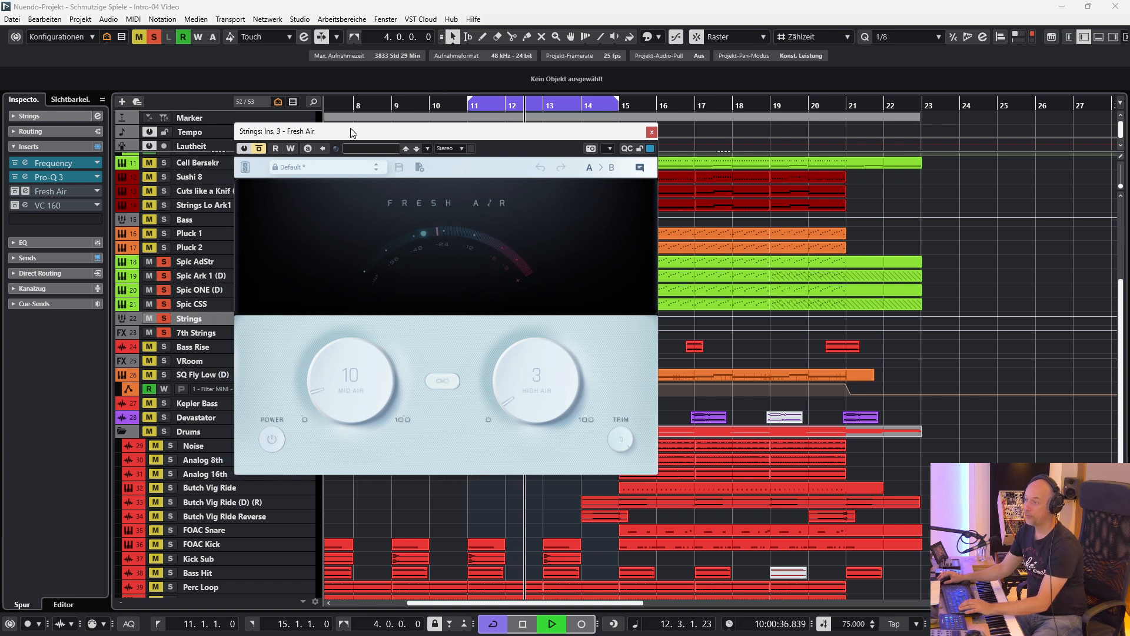
click(260, 148)
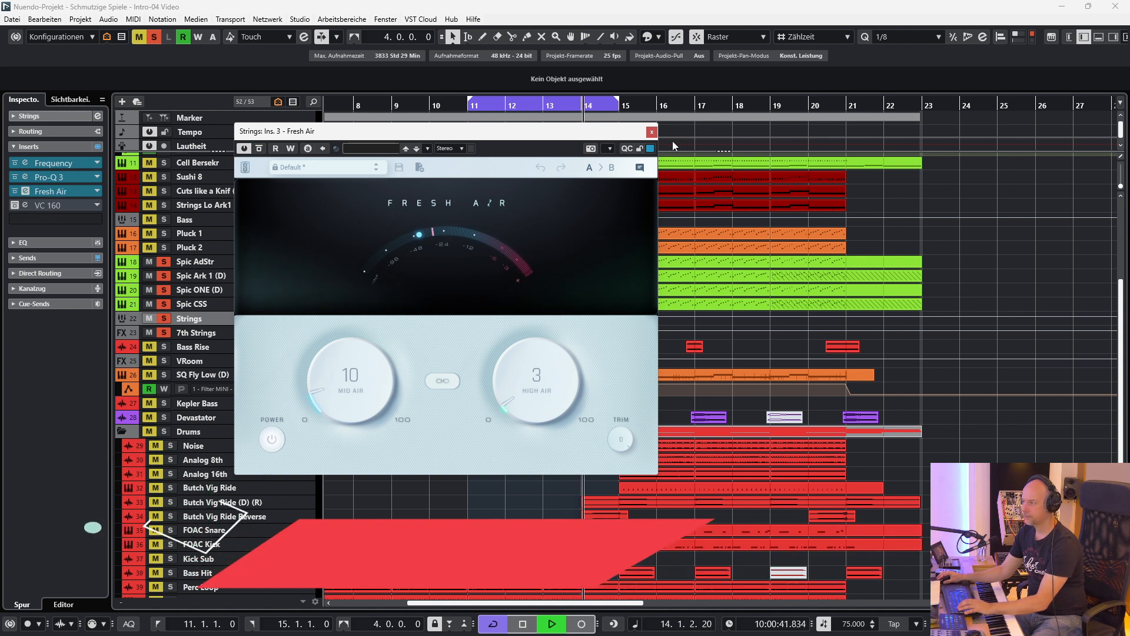
click(651, 131)
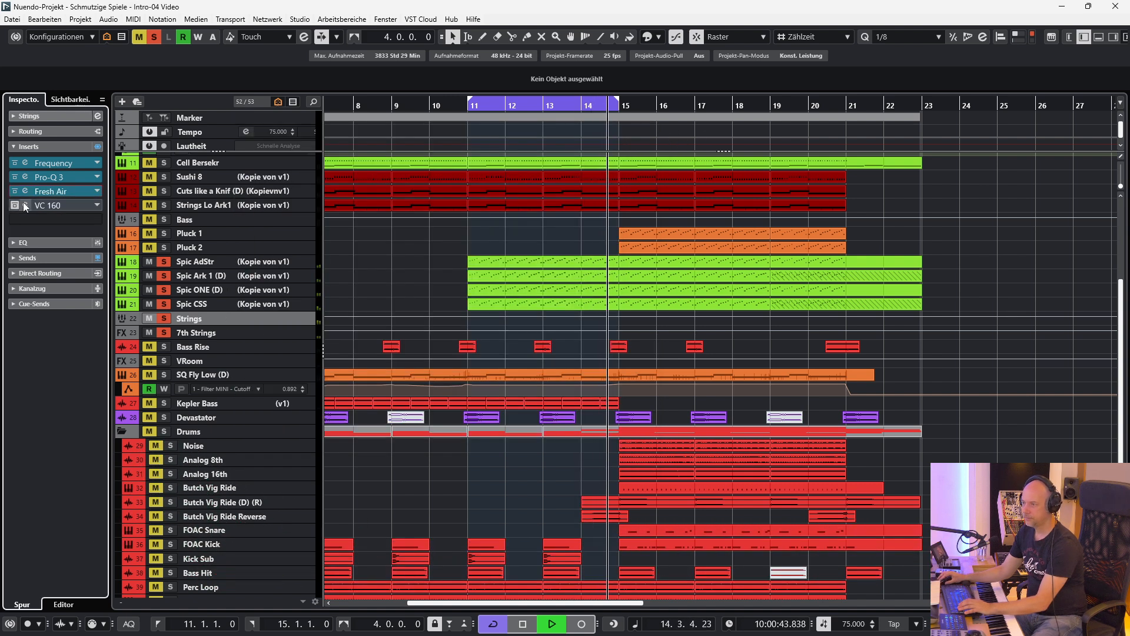
Open the VC 160 compressor insert on the Strings group and take it out of bypass.
click(25, 205)
drag(369, 240, 350, 240)
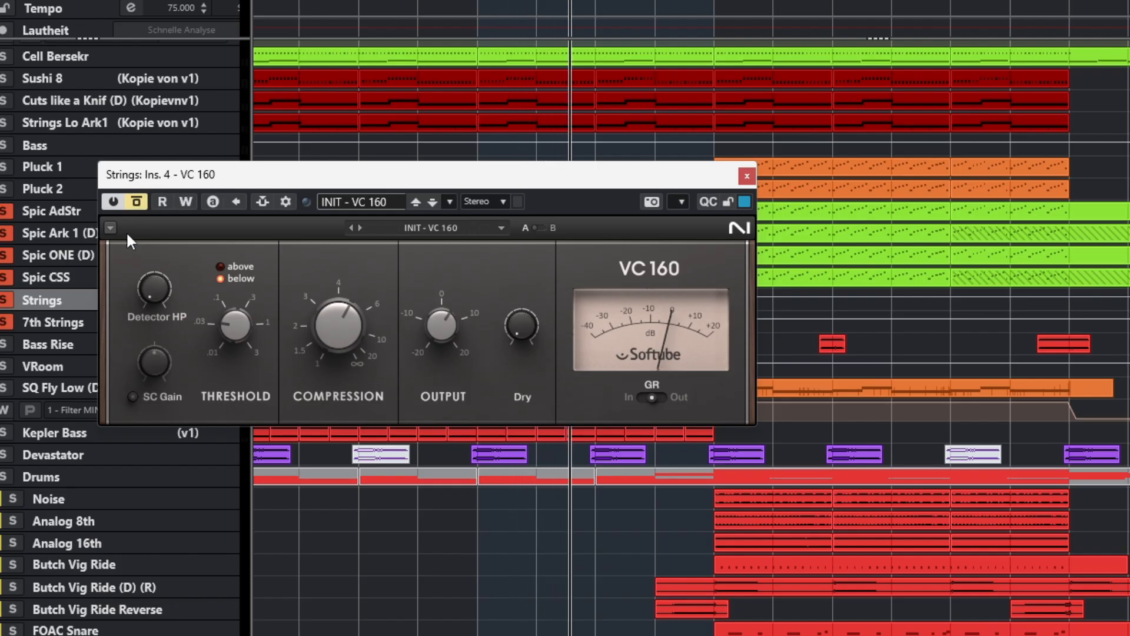
click(138, 204)
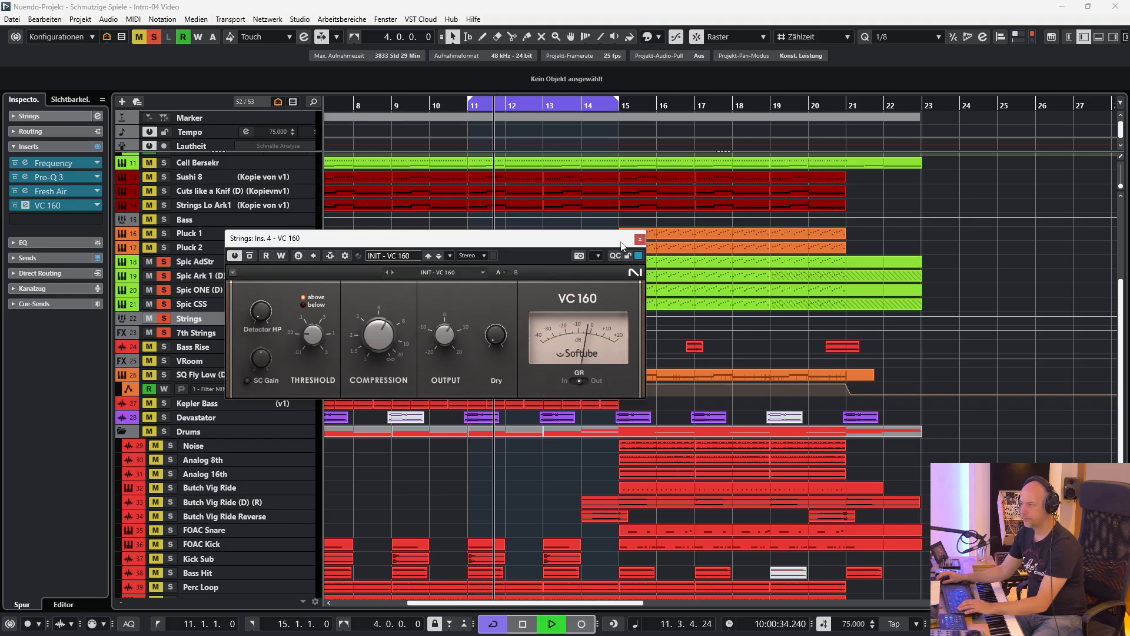
Close the VC 160 compressor window, clear all solos, and turn off cycle playback for the full mix.
click(640, 238)
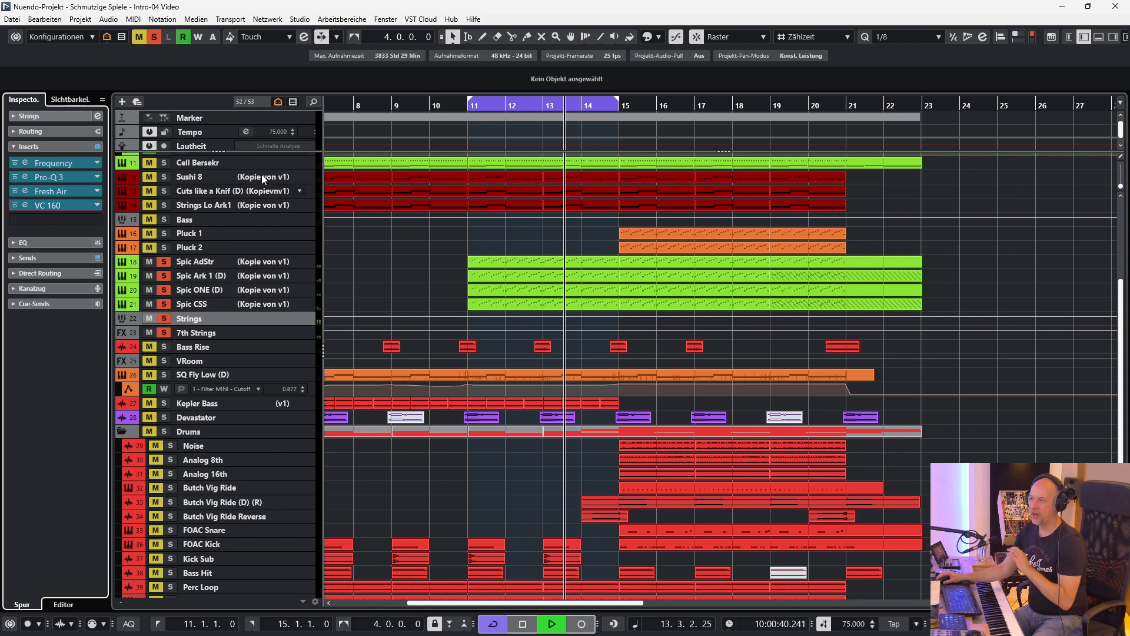
click(153, 37)
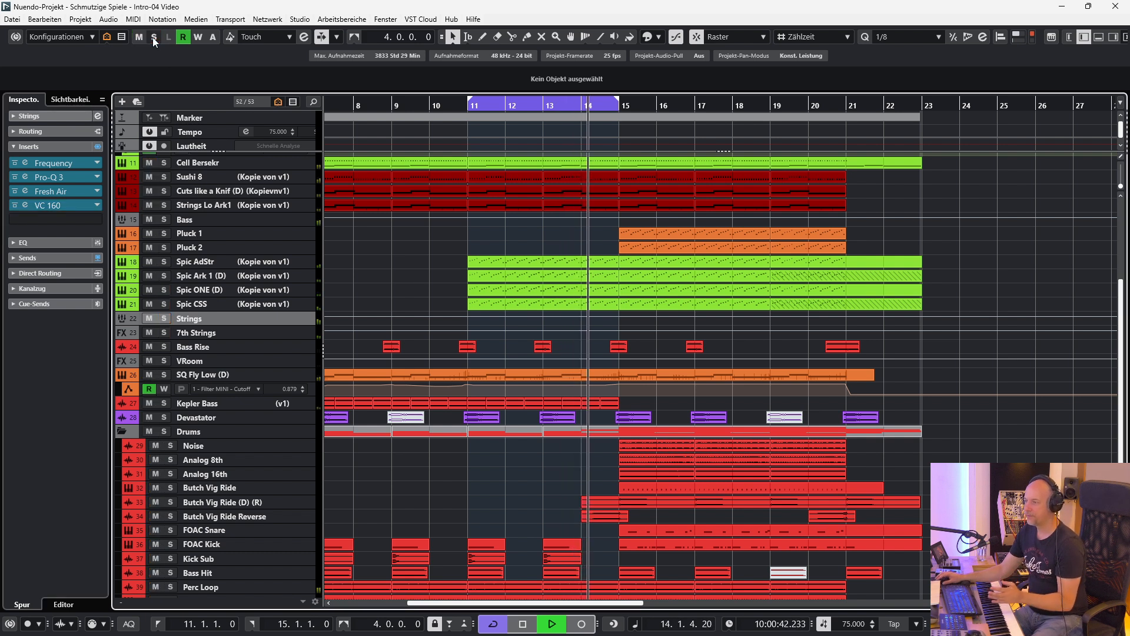
key(KP_Divide)
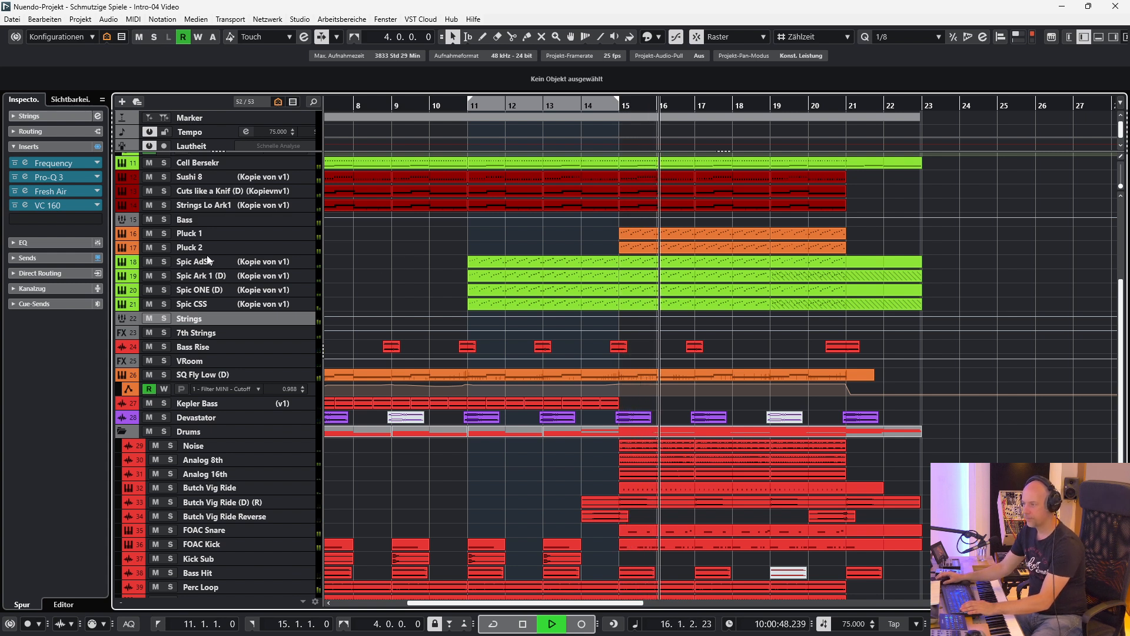
Stop playback, open the Spic AdStr event at bar 11, and try its lower bar 12 notes one semitone higher during playback.
click(547, 265)
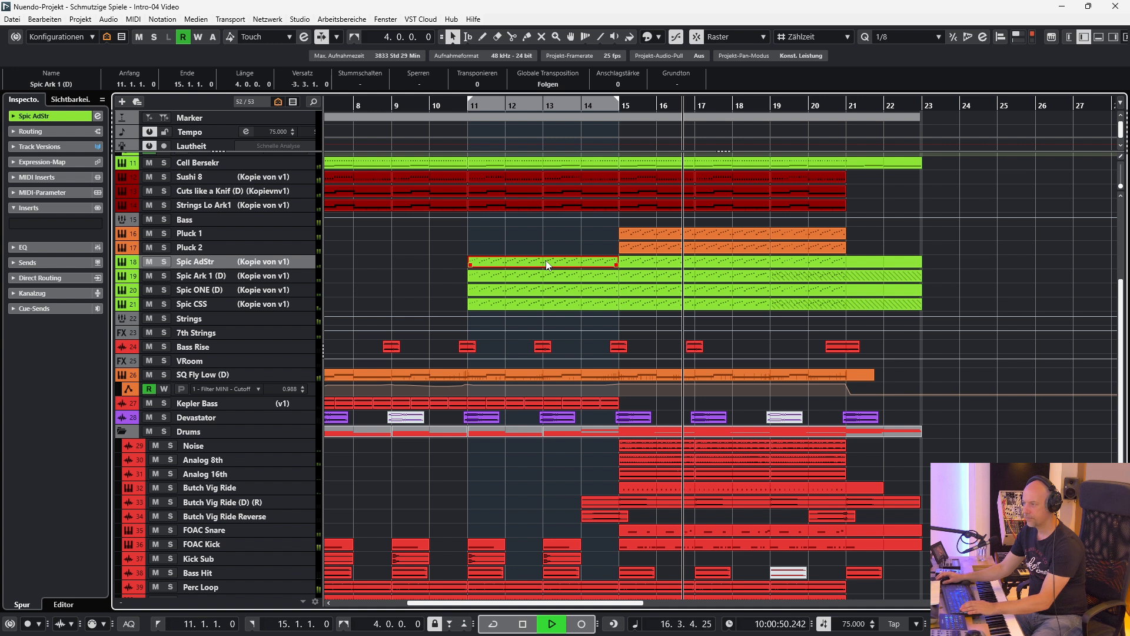
key(space)
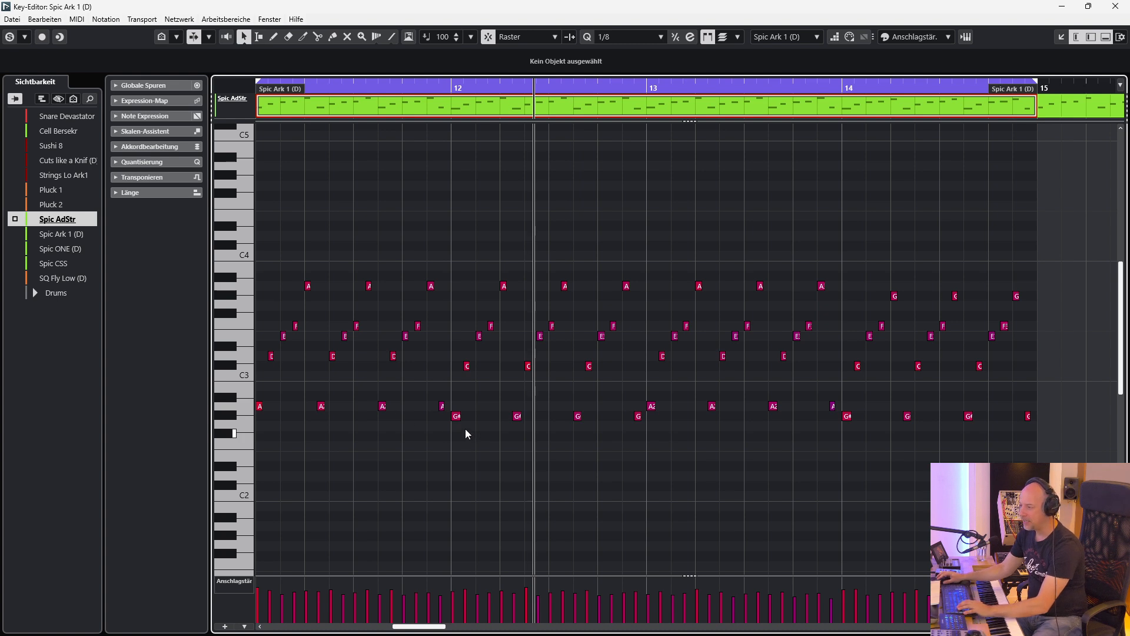
drag(452, 431, 637, 358)
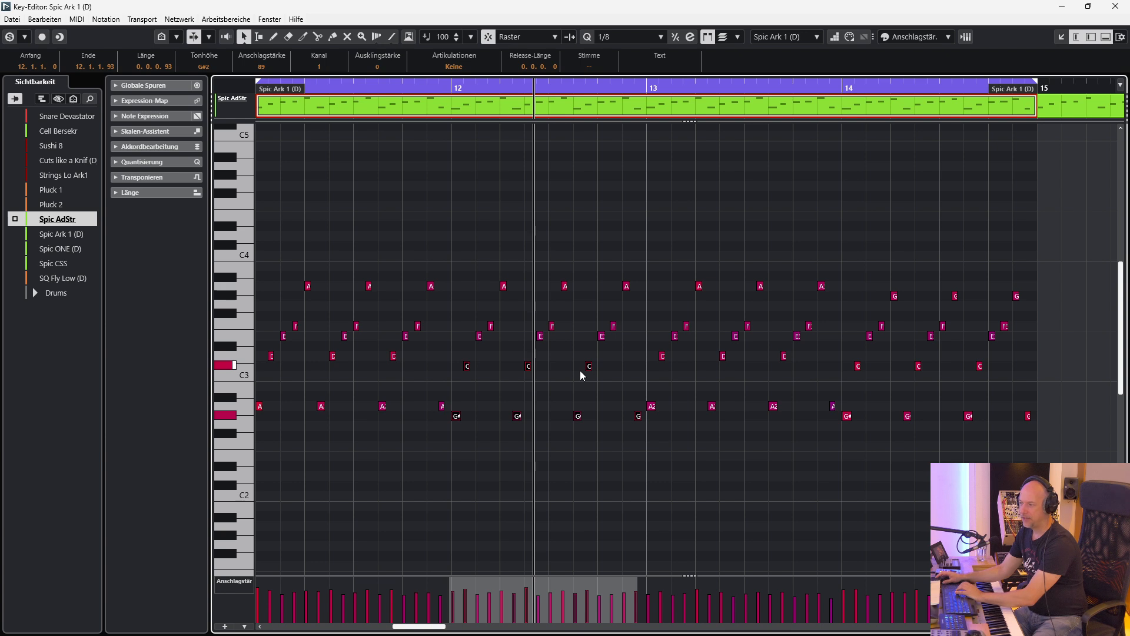
key(Up)
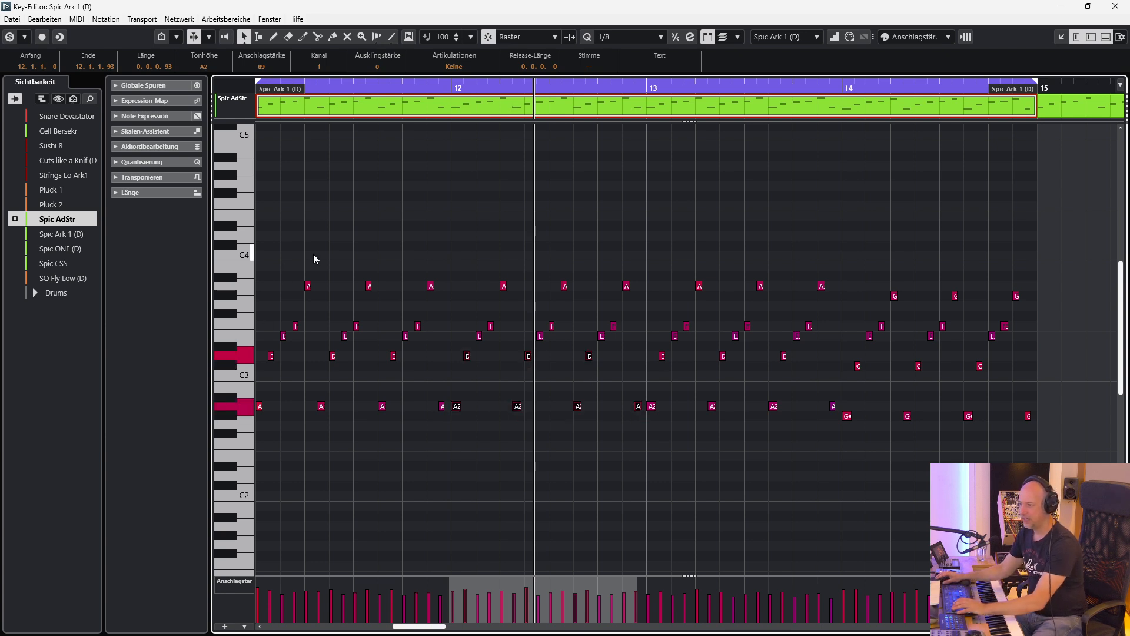
key(KP_1)
key(space)
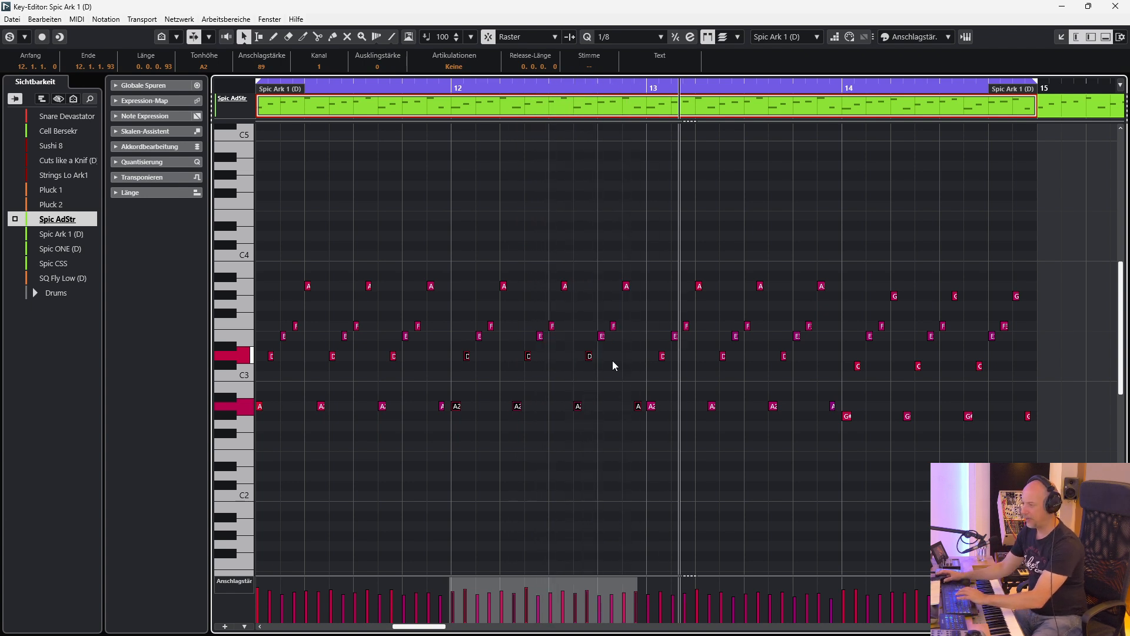
Transpose the lower notes of bar 12 back down one semitone and play the string pattern again.
drag(454, 423, 641, 355)
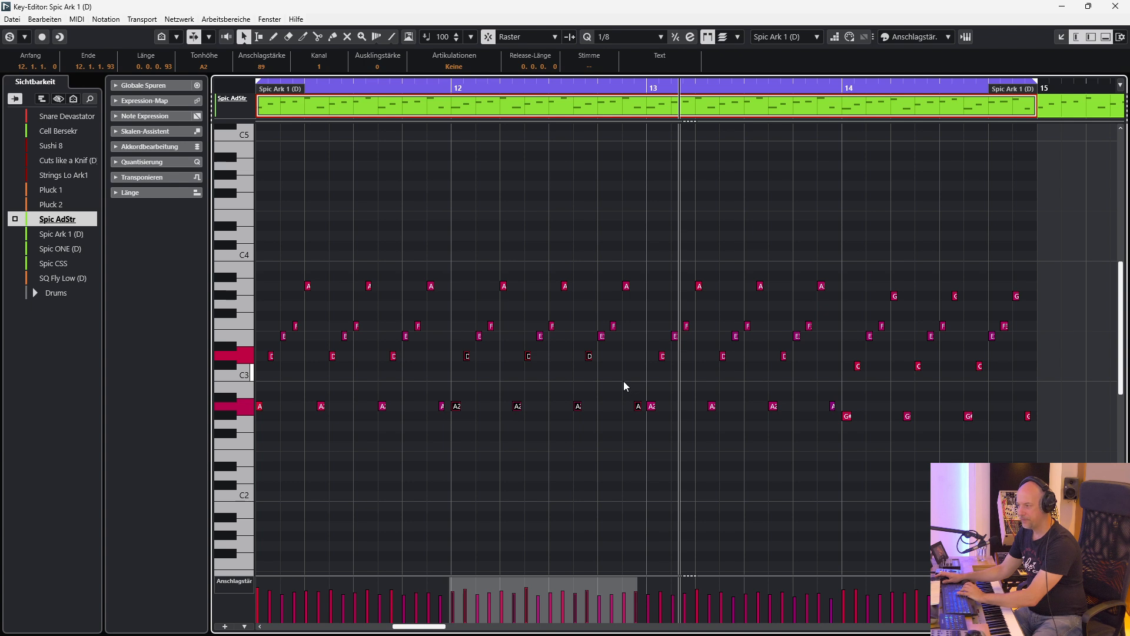
key(Down)
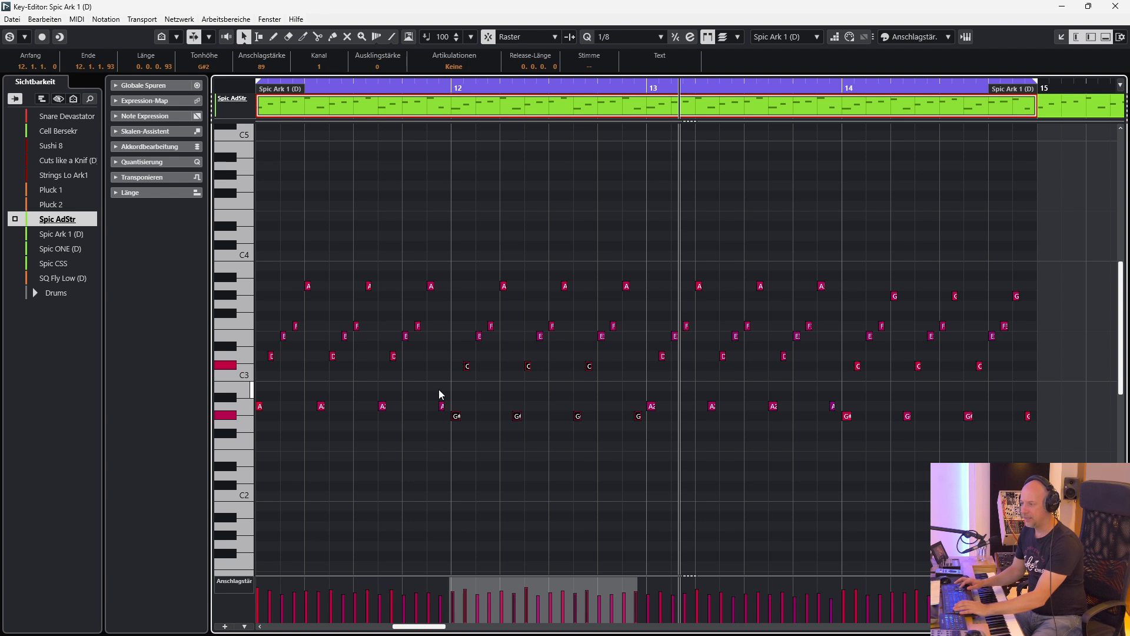
key(KP_1)
key(space)
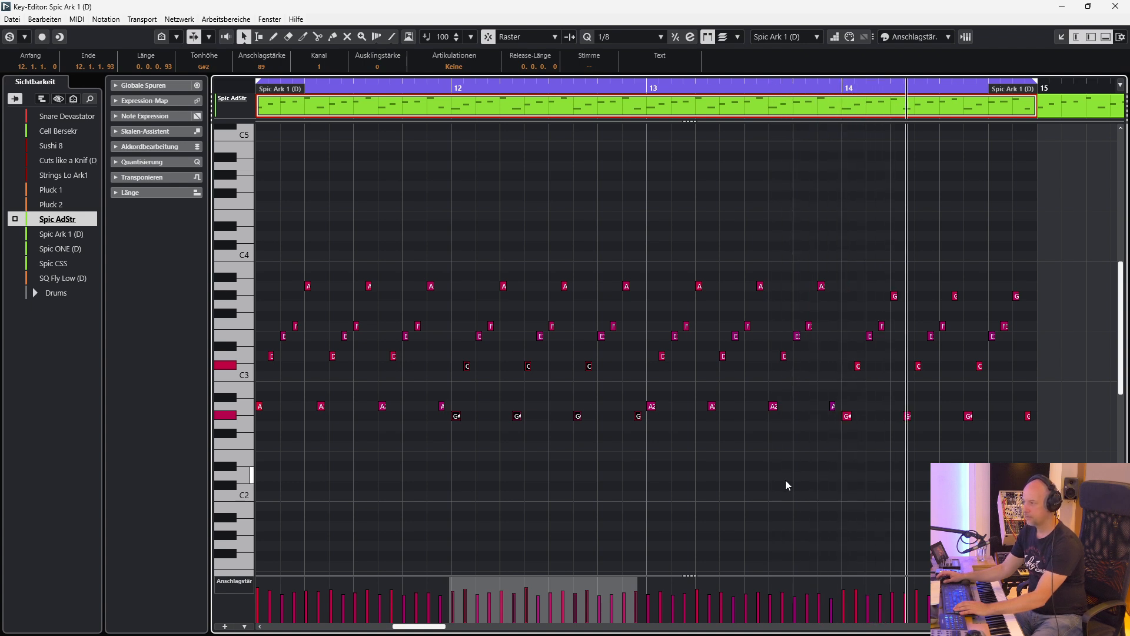
key(space)
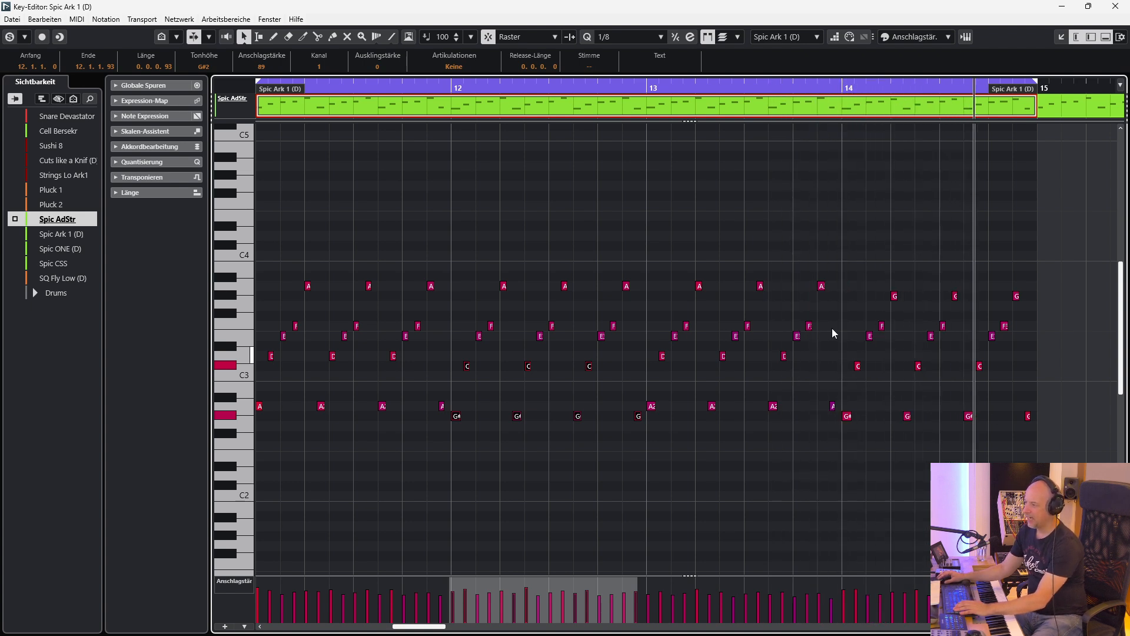
Examine the pattern's pitch changes by selecting the lower notes in bars 12 and 14 and the upper notes in bar 14.
drag(846, 447, 1077, 358)
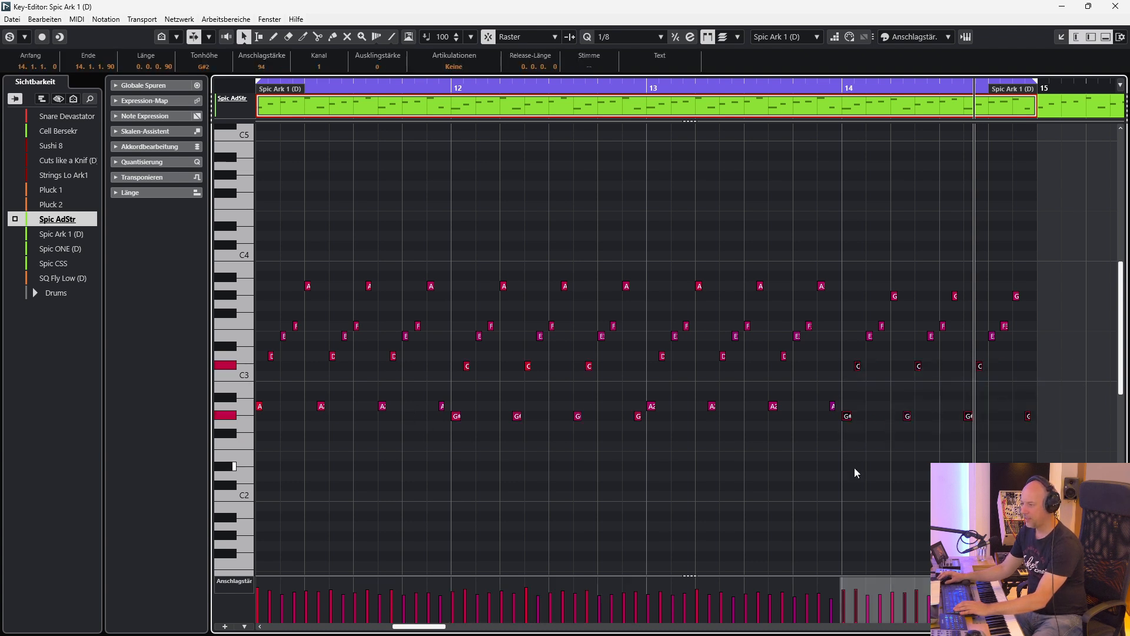
drag(452, 444, 638, 351)
drag(884, 270, 1043, 301)
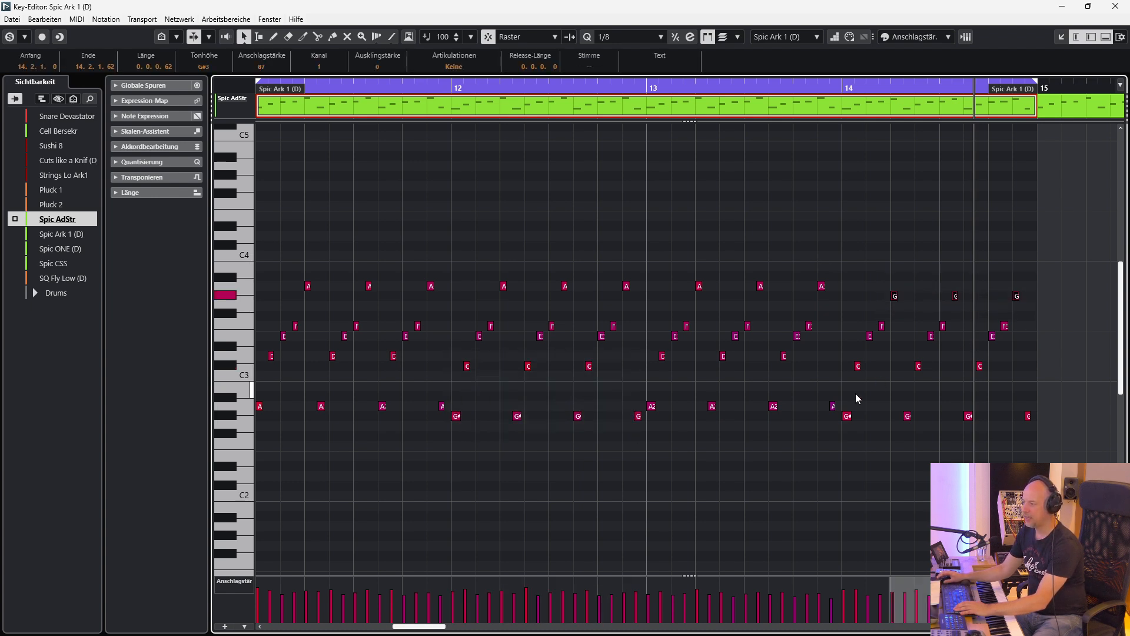
drag(849, 437, 892, 321)
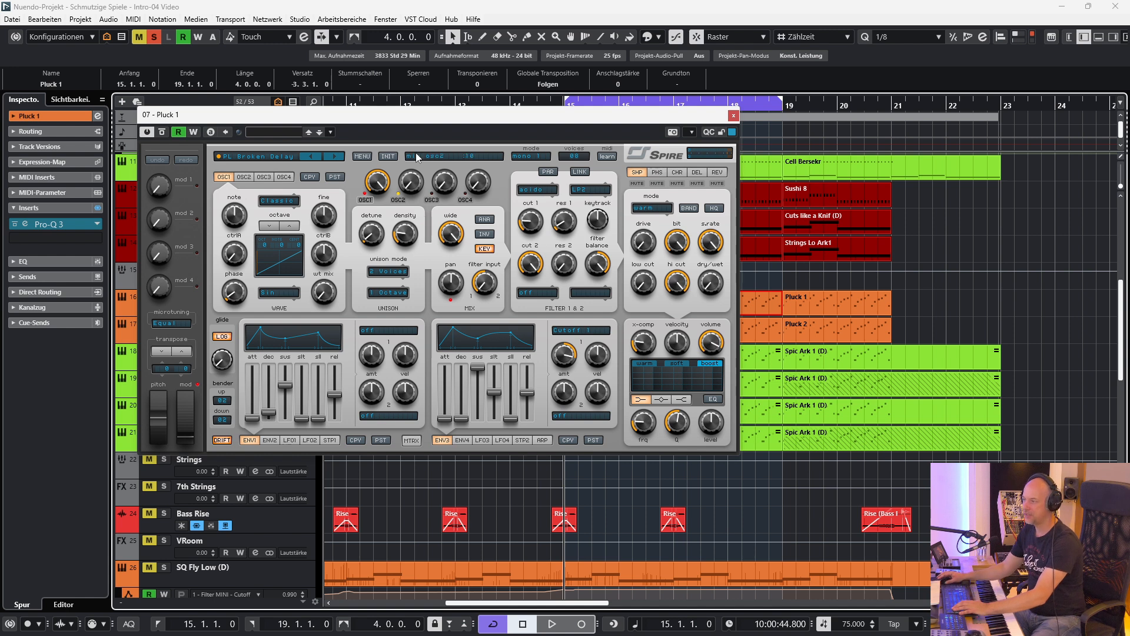
Solo Pluck 2 and add Pluck 1 during playback, viewing both Spire synth windows before closing them.
drag(458, 125, 445, 345)
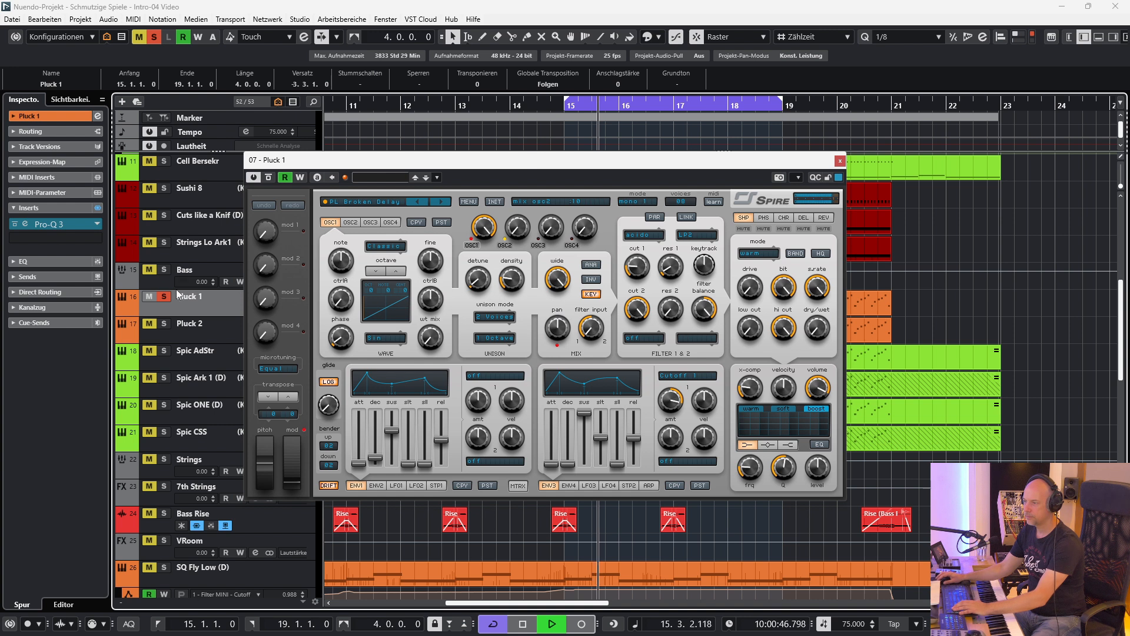
click(194, 328)
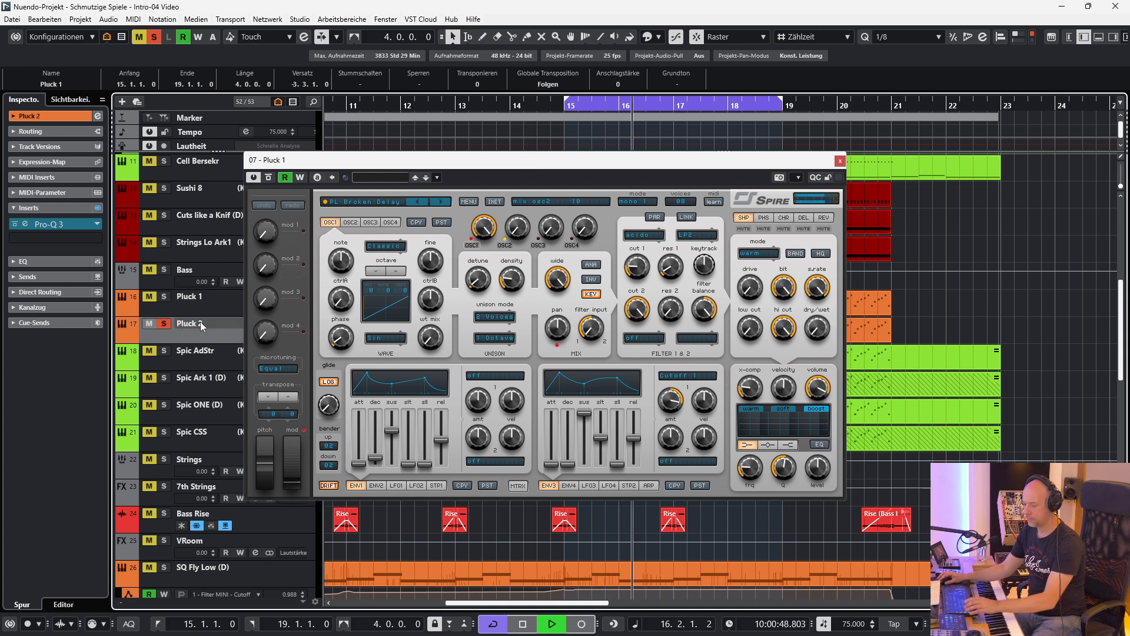
click(165, 297)
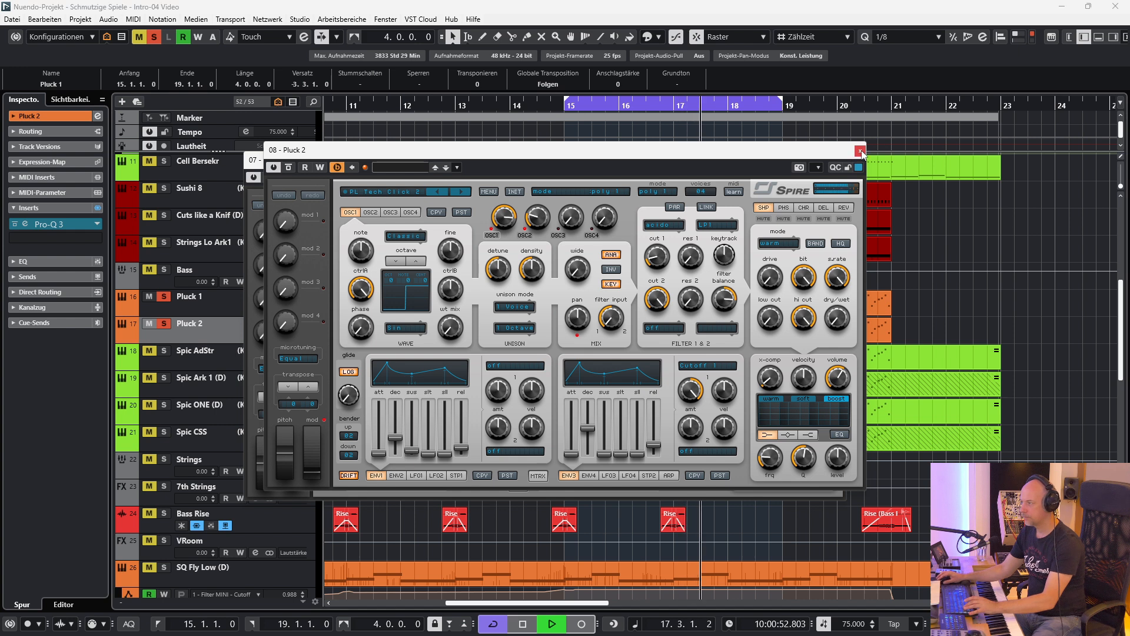
click(860, 150)
click(842, 160)
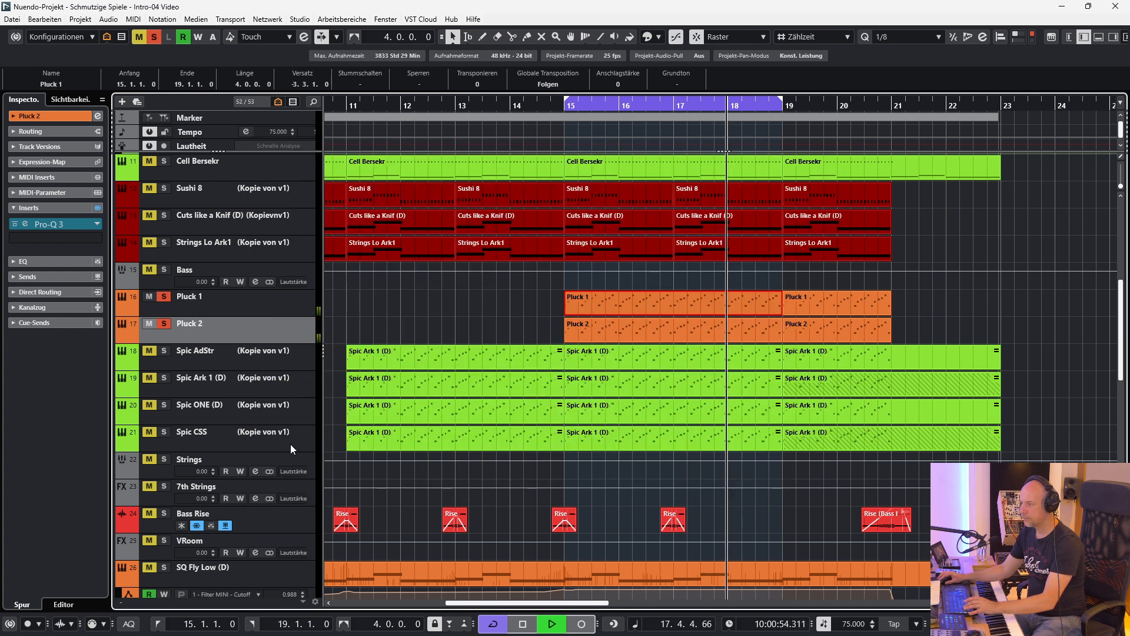
Solo the Strings group together with both plucks during playback, clear all solos to hear the full mix, and stop.
click(165, 460)
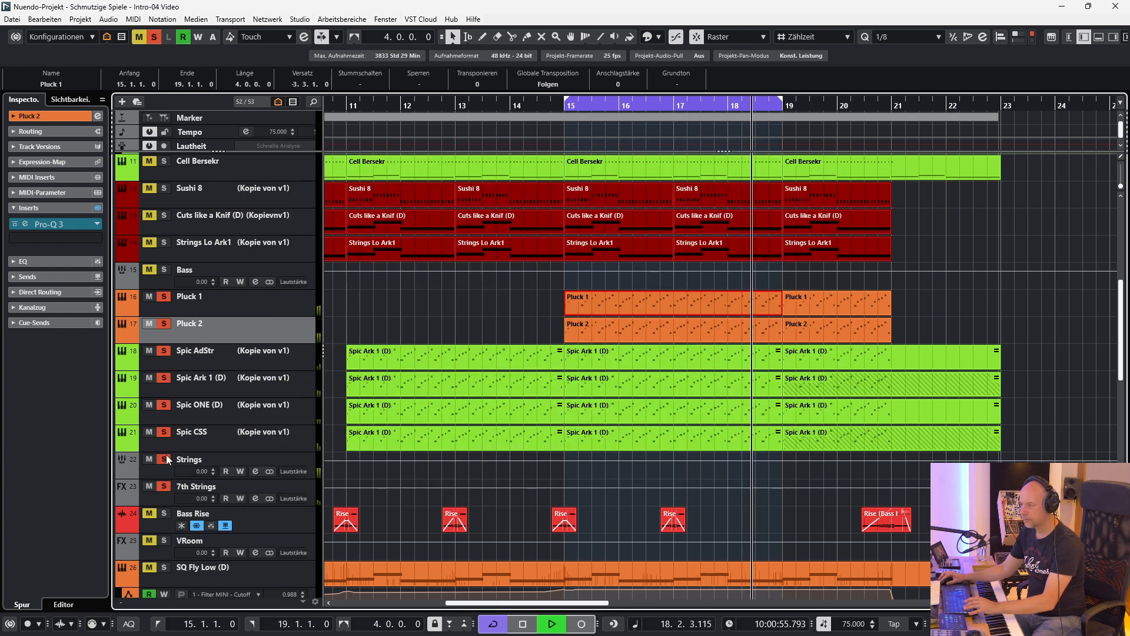
click(456, 107)
key(space)
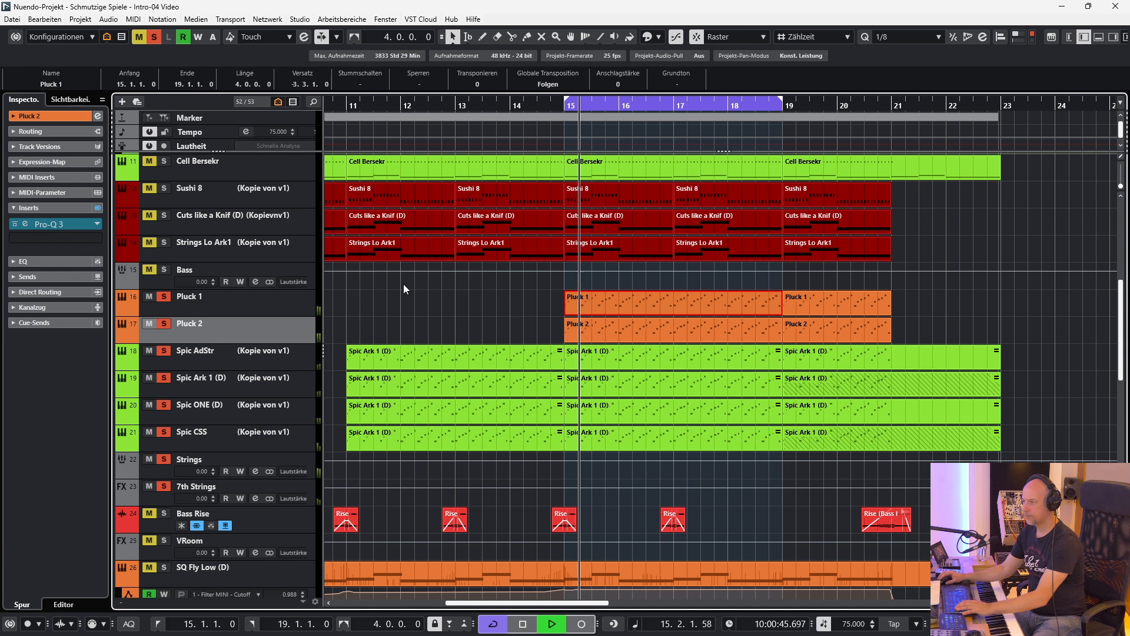
click(154, 37)
key(space)
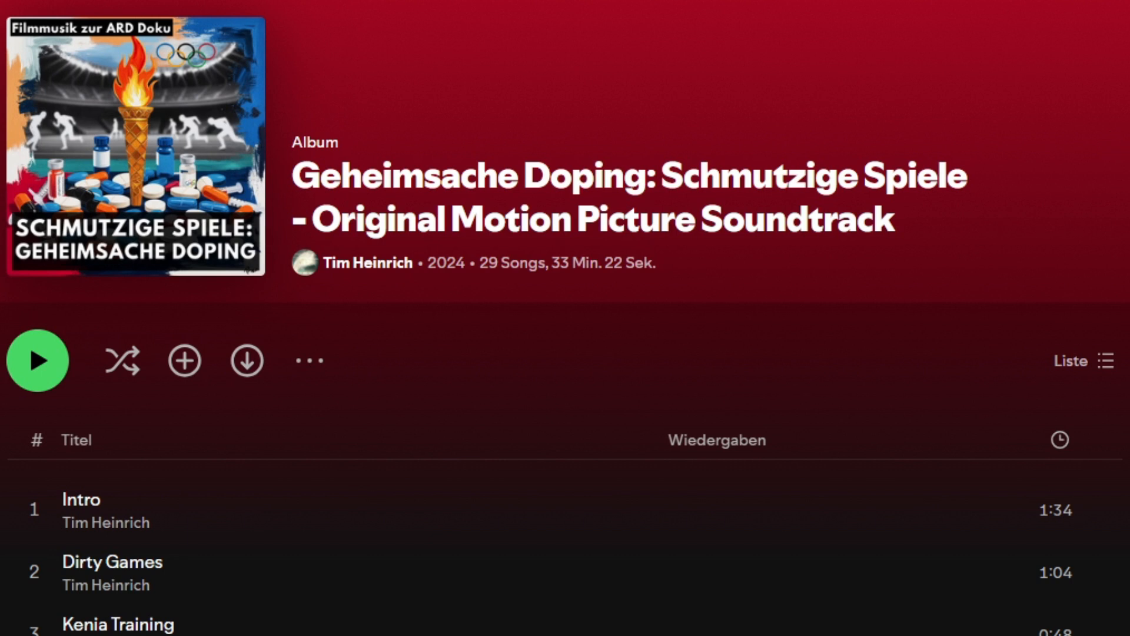
Switch to the album page of "Geheimsache Doping: Schmutzige Spiele" and look through its track list.
scroll(1110, 294, down, 6)
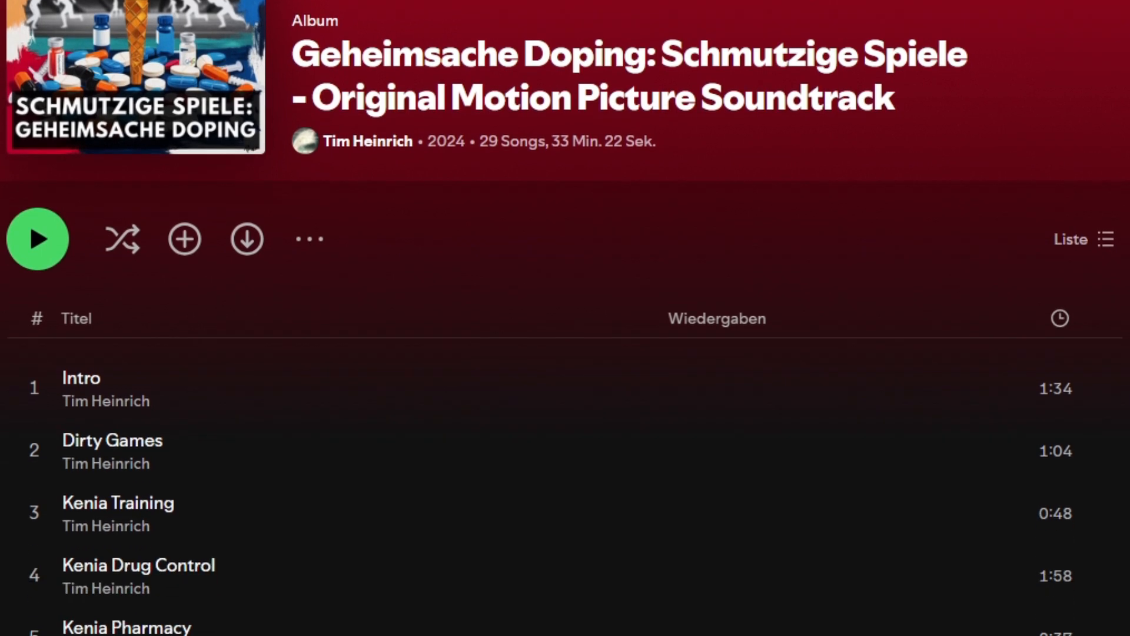
scroll(1095, 365, down, 10)
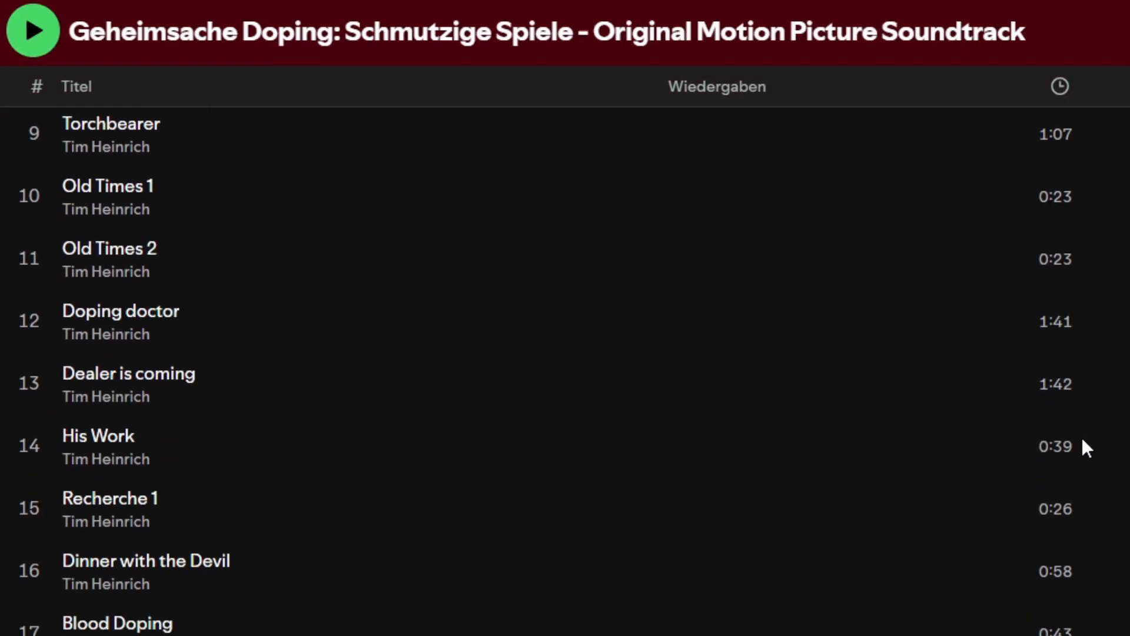
scroll(1062, 581, down, 4)
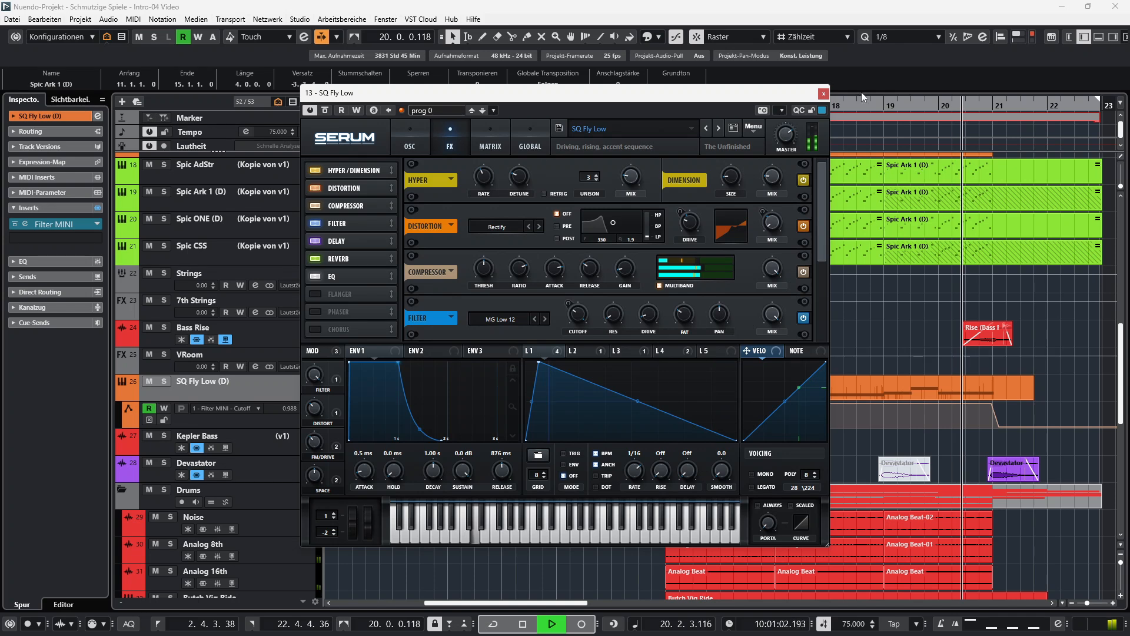
Close the Serum synth window of the SQ Fly Low track in Nuendo while the project plays.
click(824, 95)
scroll(851, 286, up, 5)
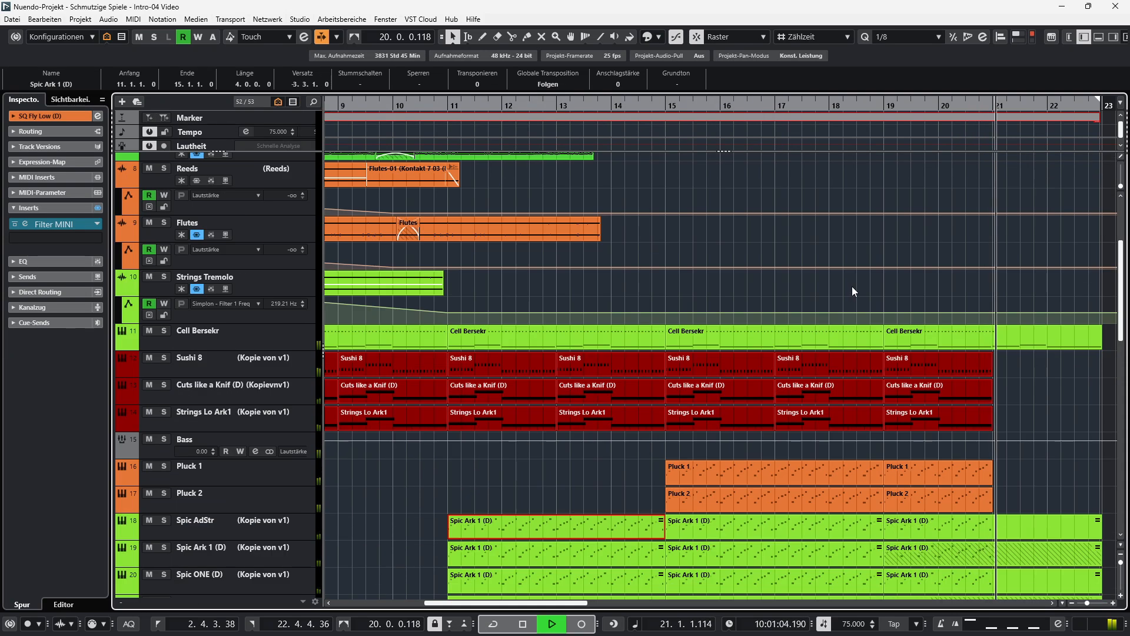